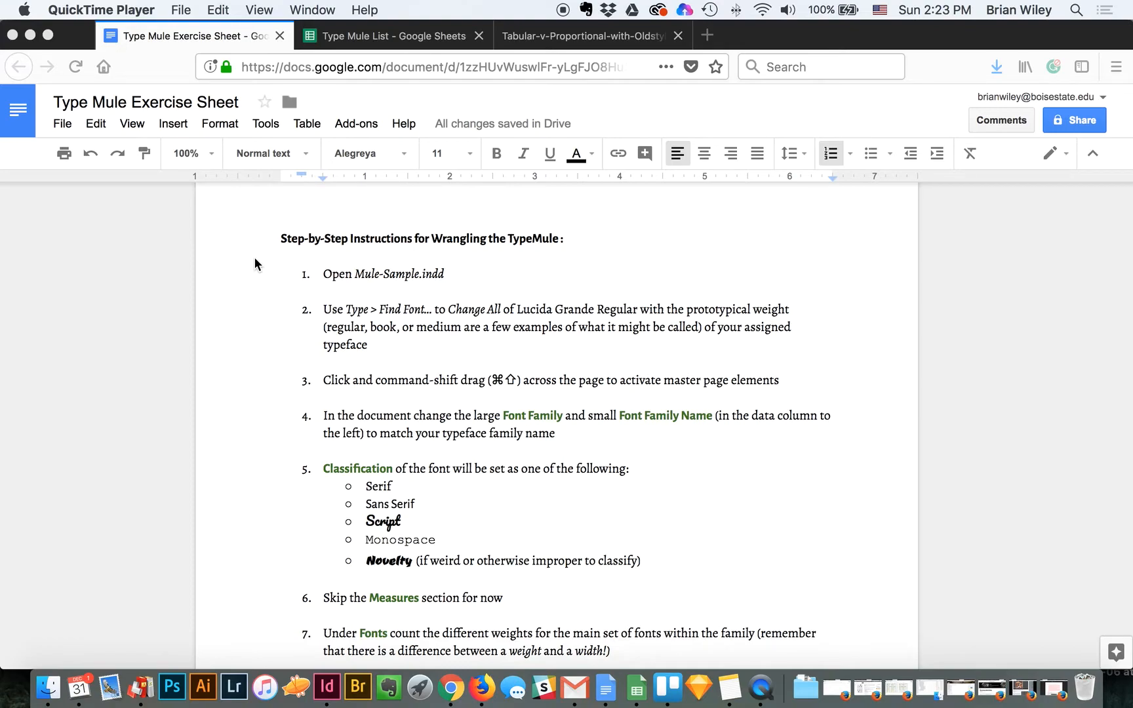
Step: Review the essentials in the exercise sheet and look up the assigned typeface in the Type Mule List spreadsheet
scroll(316, 281, "up", 10)
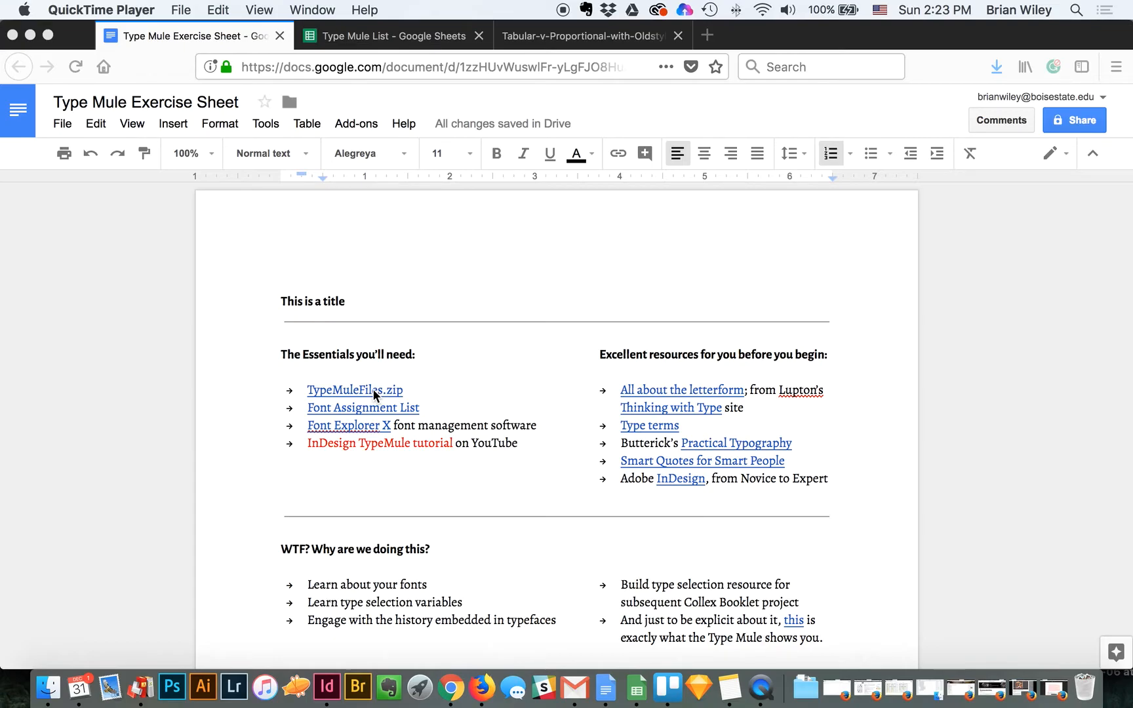
left_click(378, 38)
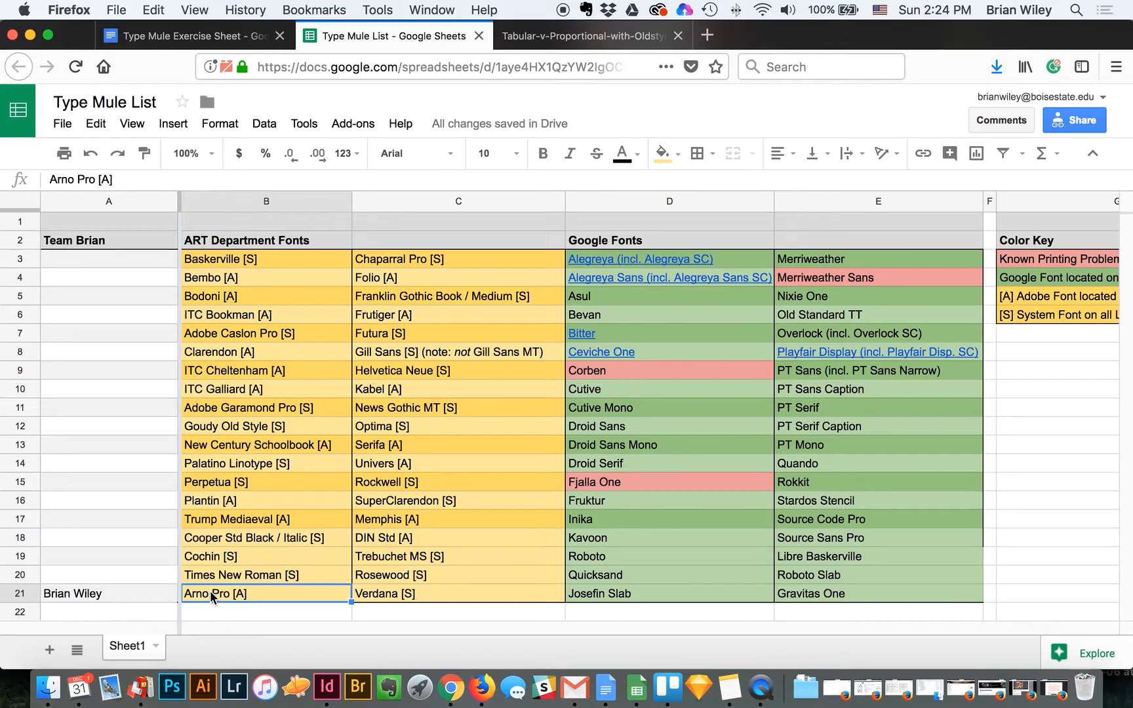
key("ctrl+super+Escape")
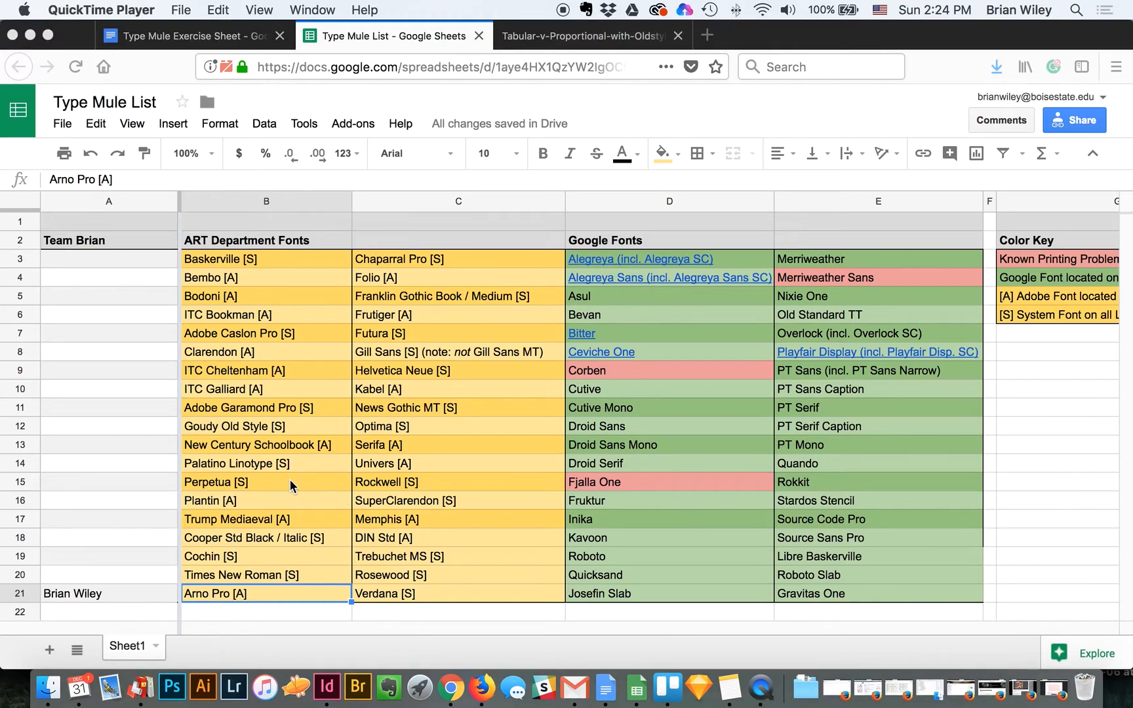
Step: Switch to InDesign, bring up the Mule-Sample.indd document with the Selection tool active, and collapse the Pages panel
key("super+Tab")
key("super+Tab")
key("super+Tab")
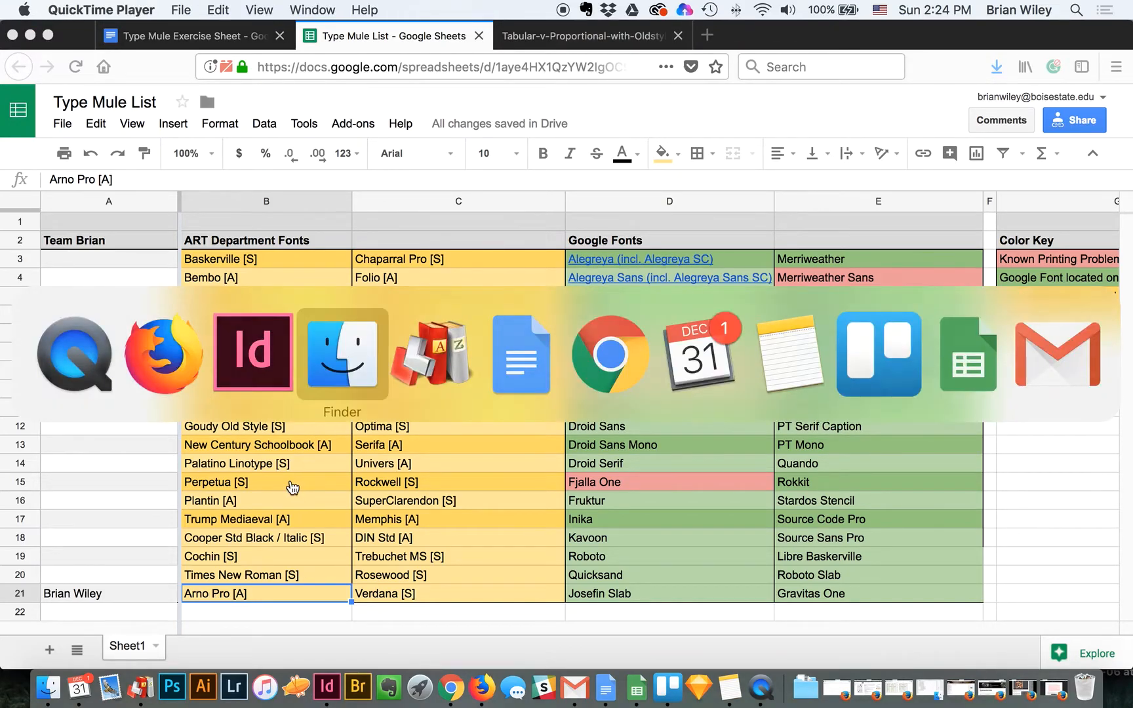
left_click_drag(209, 171, 326, 694)
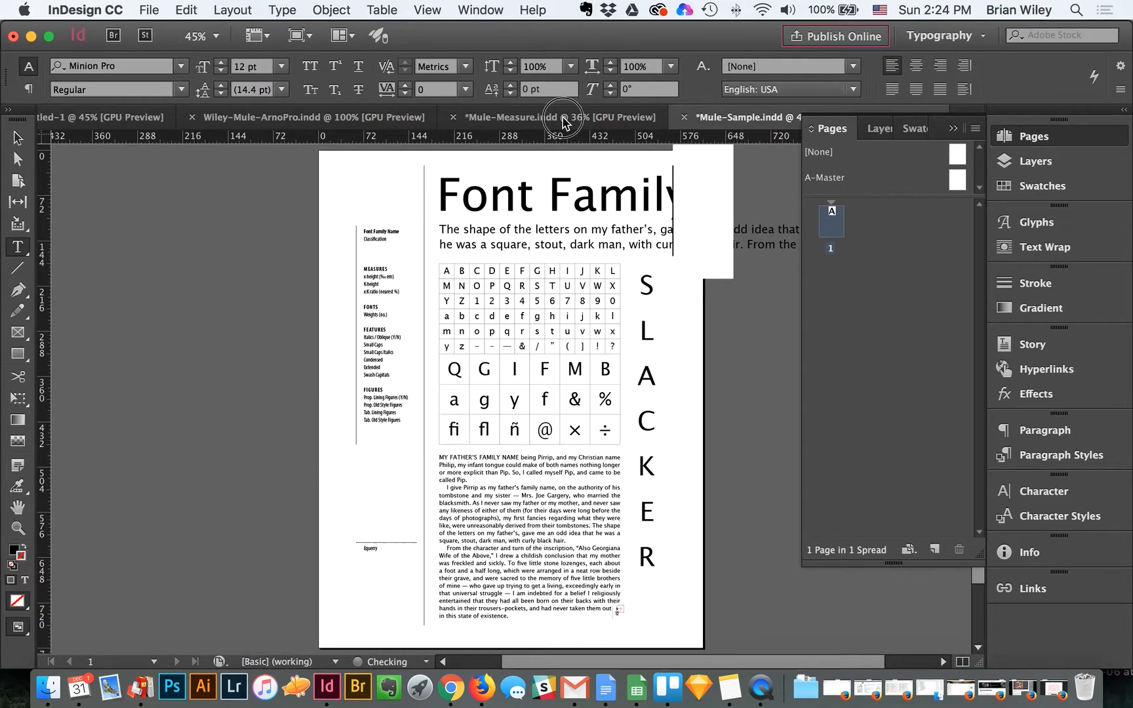
left_click(562, 118)
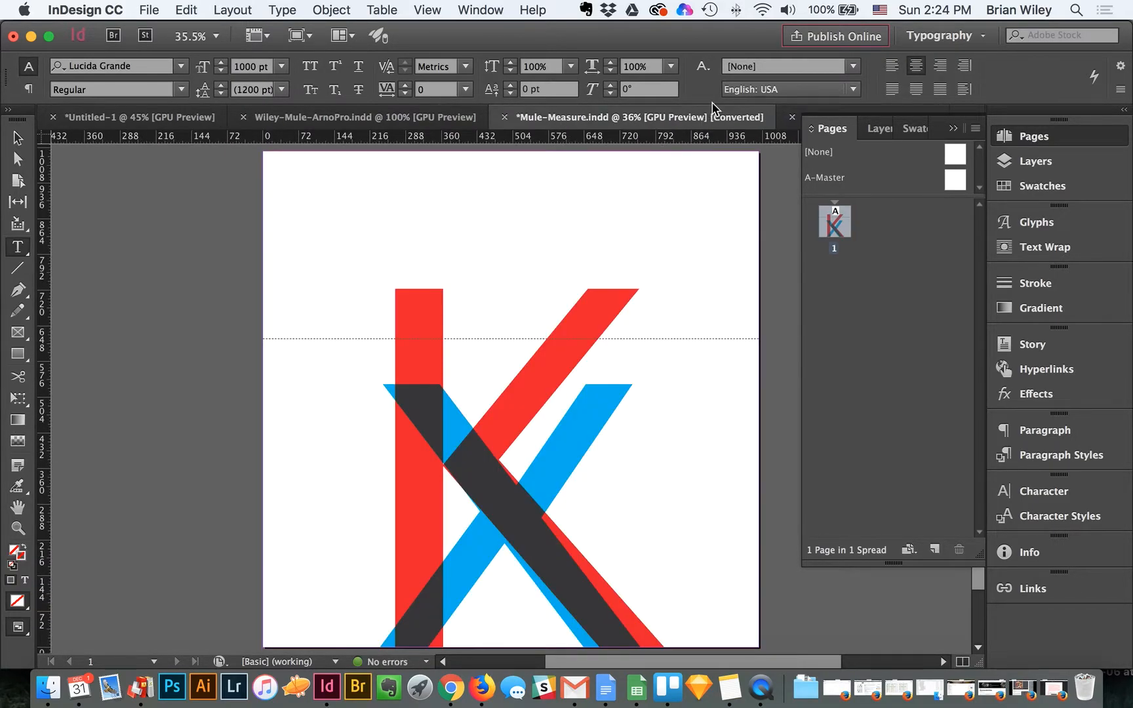
left_click(793, 115)
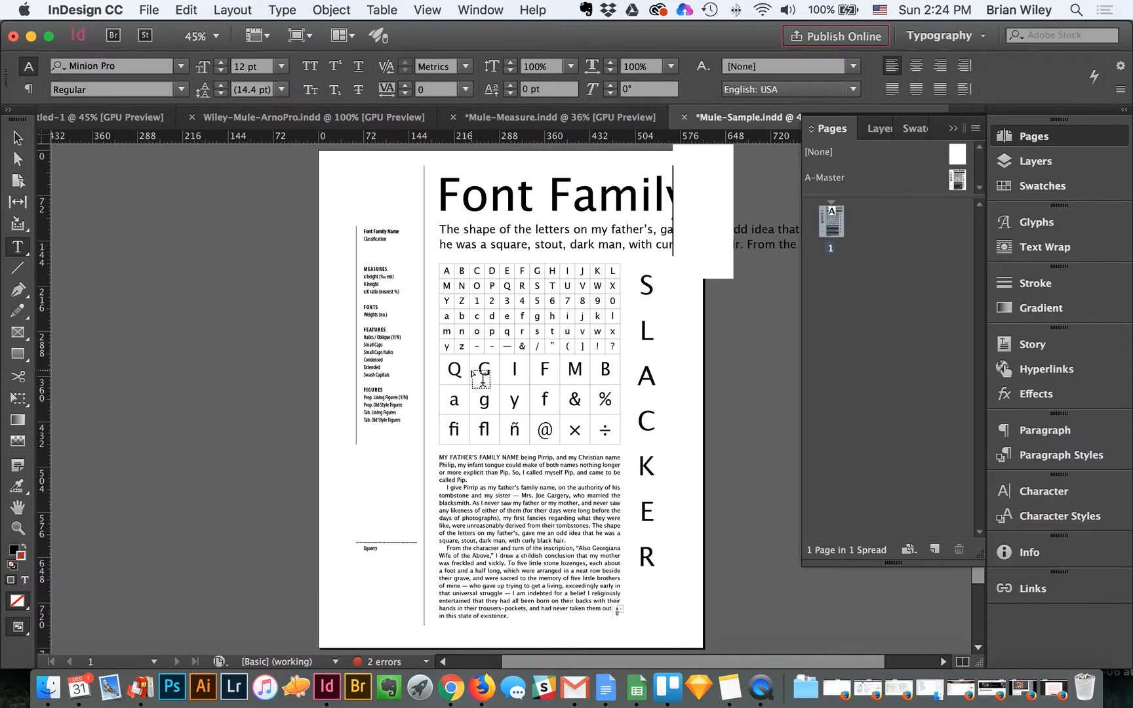
left_click(14, 143)
left_click(953, 129)
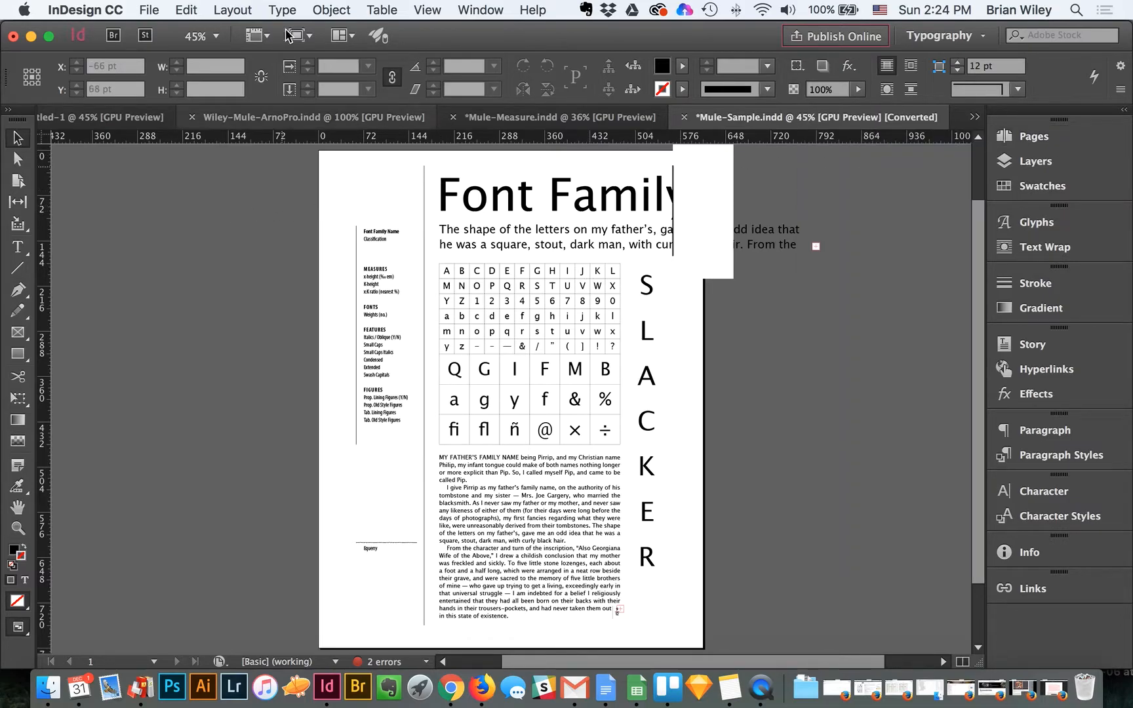
Step: Open Find Font for the Mule-Sample document
left_click(242, 14)
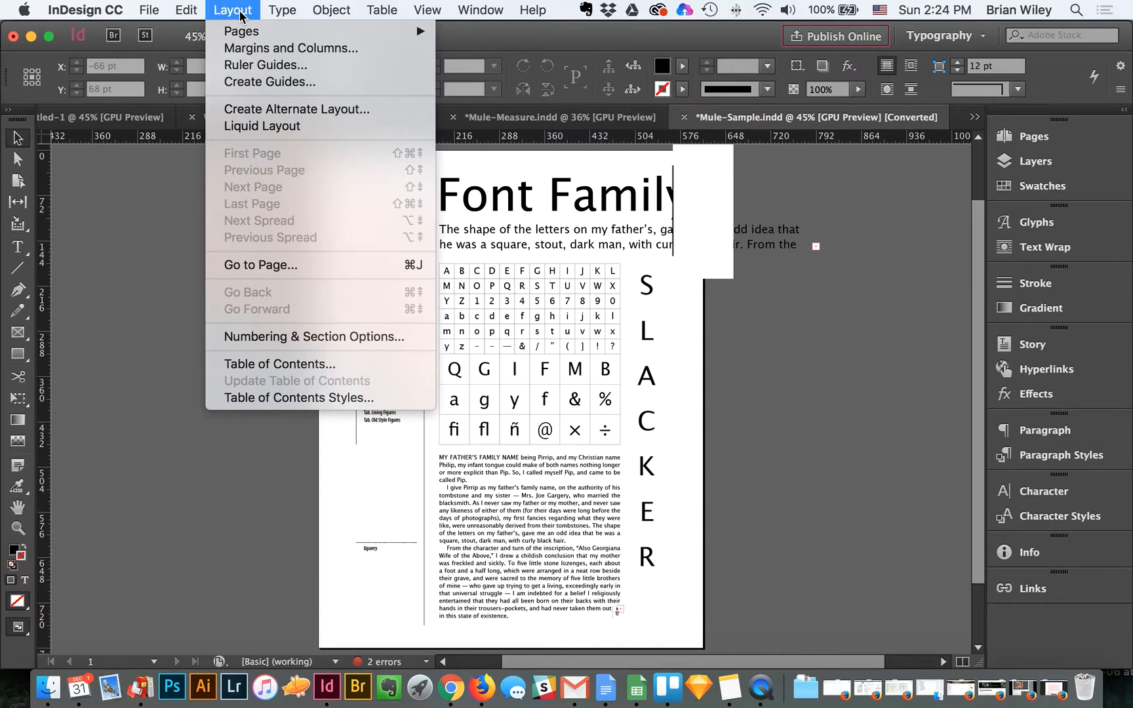
mouse_move(278, 9)
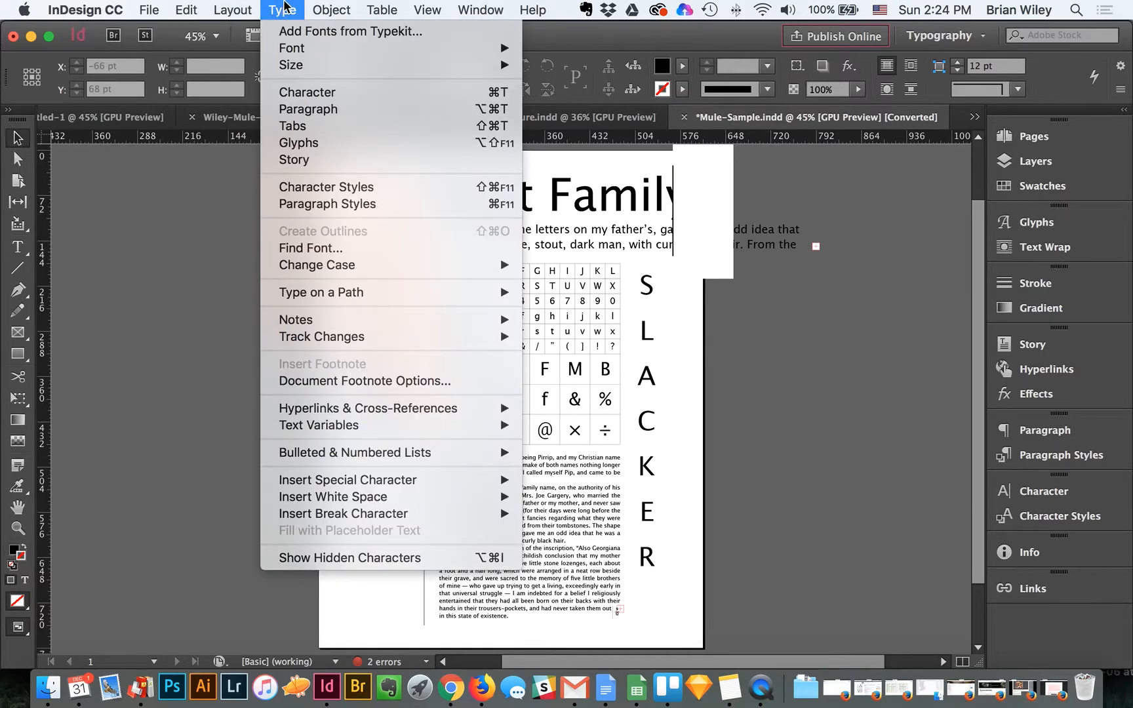
left_click(311, 249)
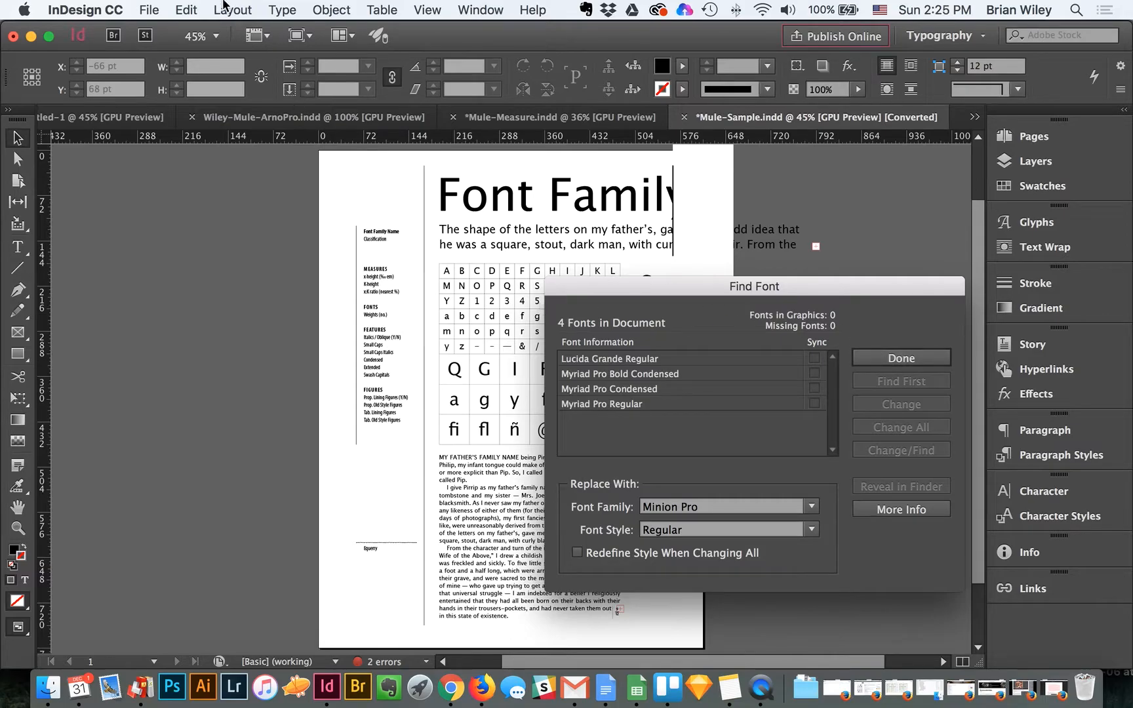
left_click(284, 10)
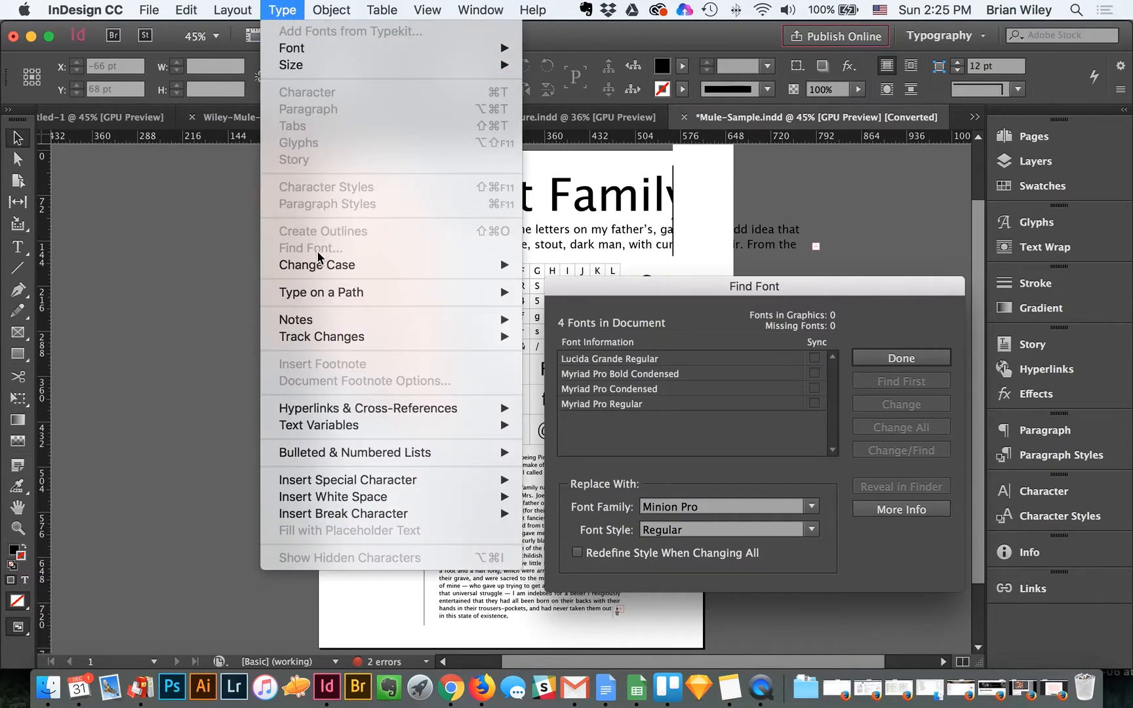
left_click(750, 287)
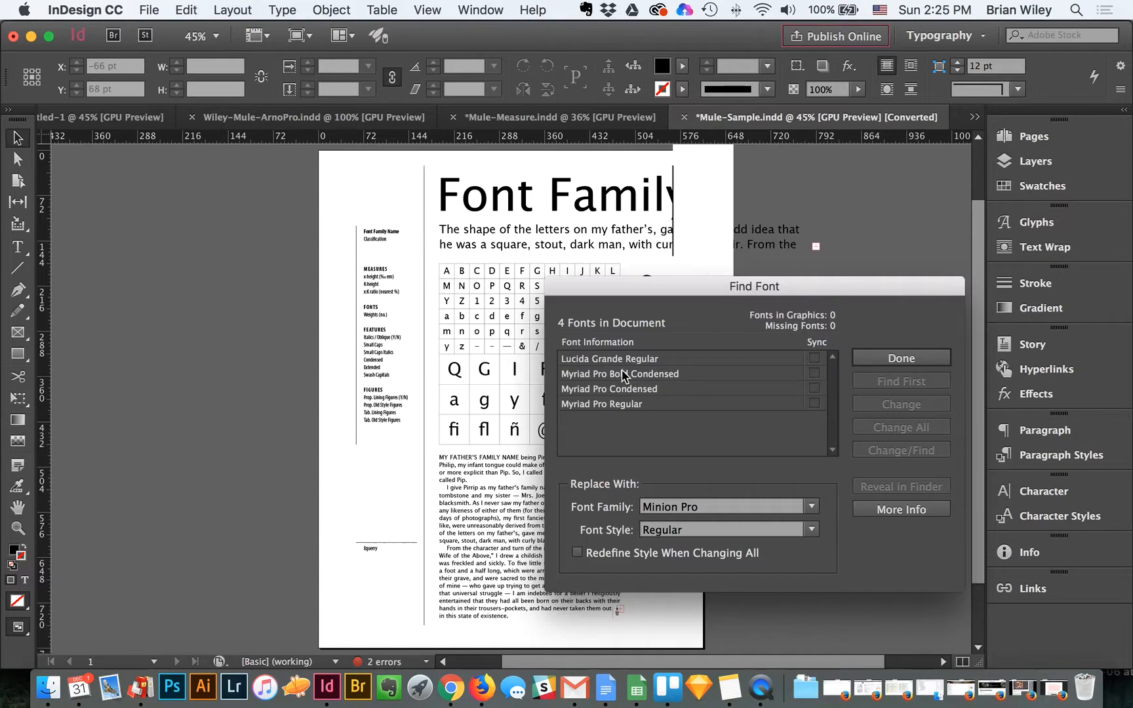
Step: Choose Lucida Grande Regular as the font to replace and set the replacement font family to Arno Pro
left_click(602, 360)
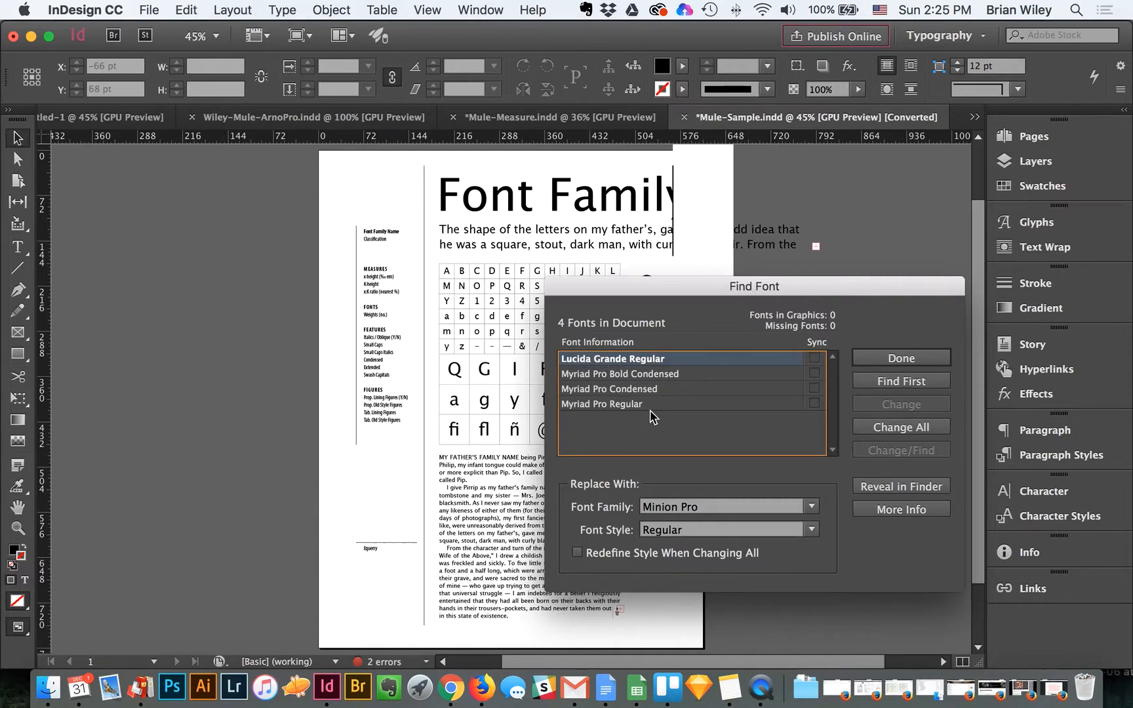
left_click(726, 508)
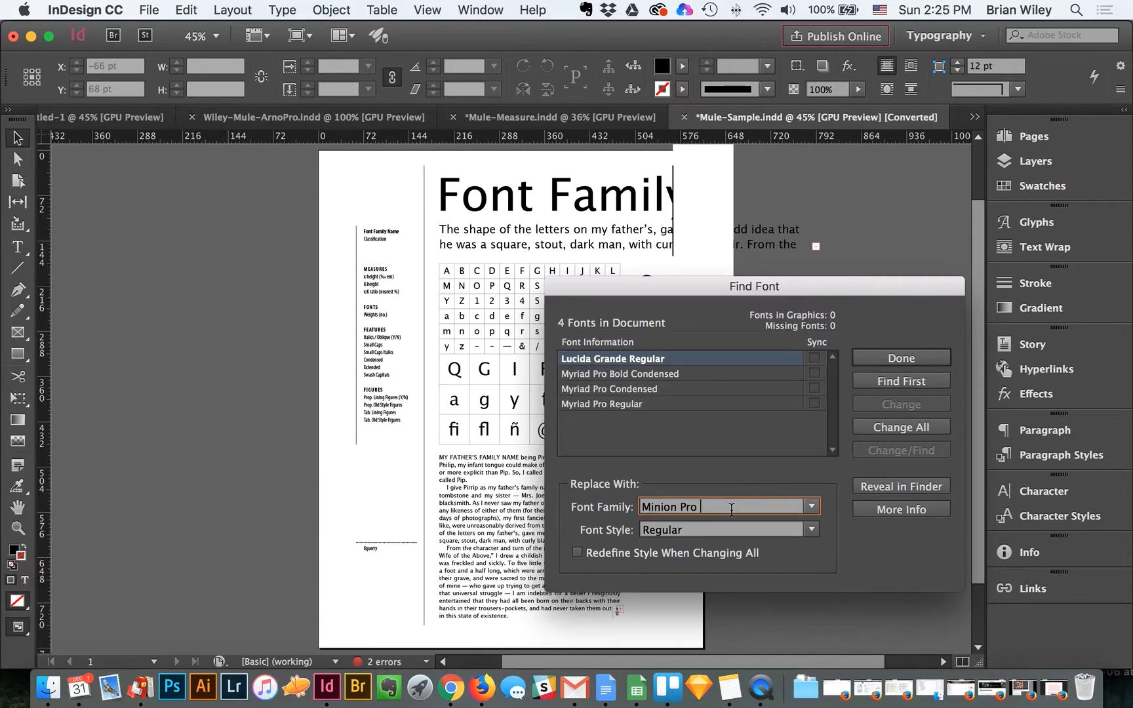
left_click(674, 363)
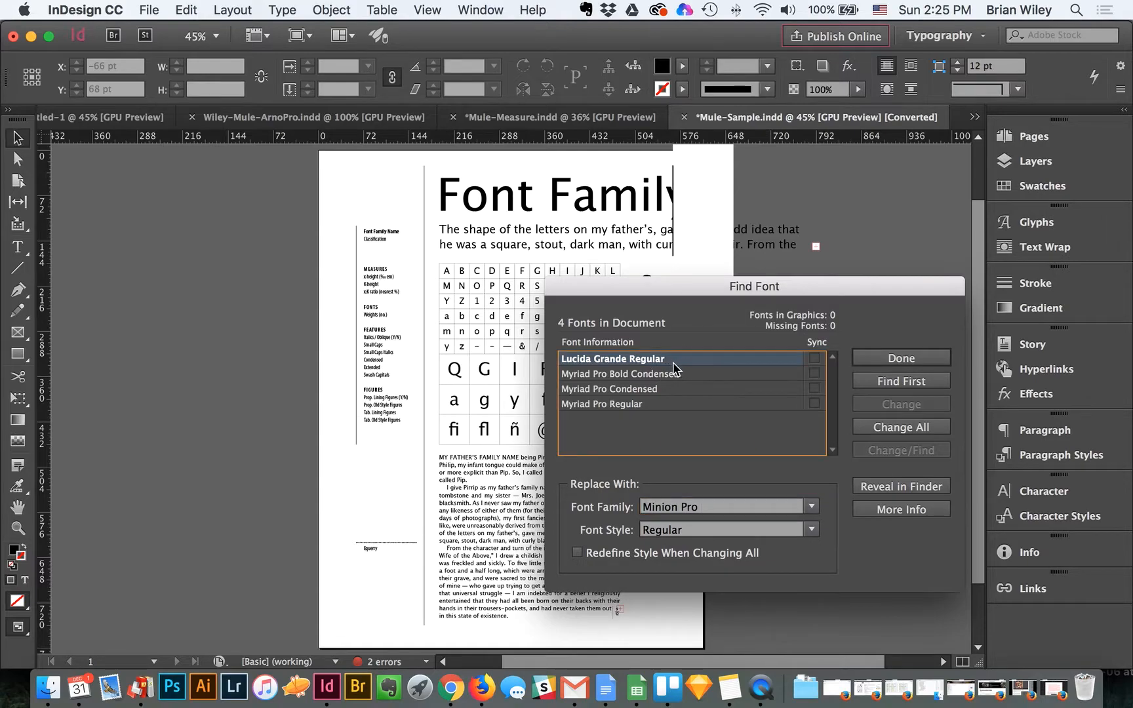
key("Tab")
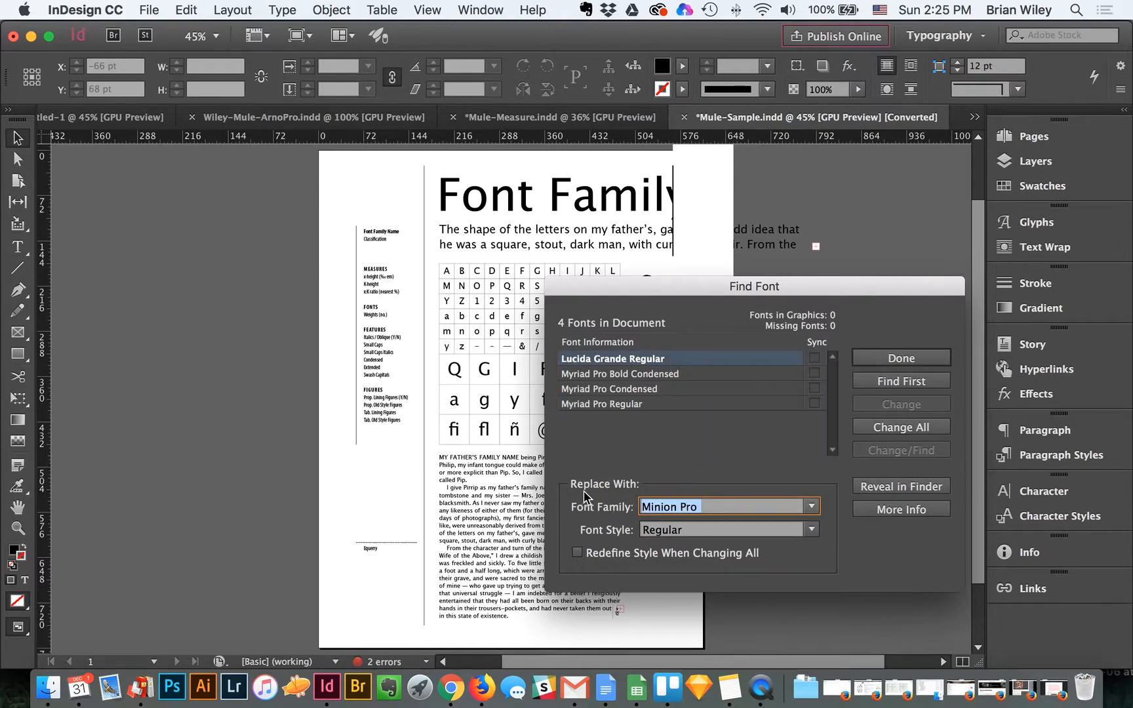
type("Arno")
key("Tab")
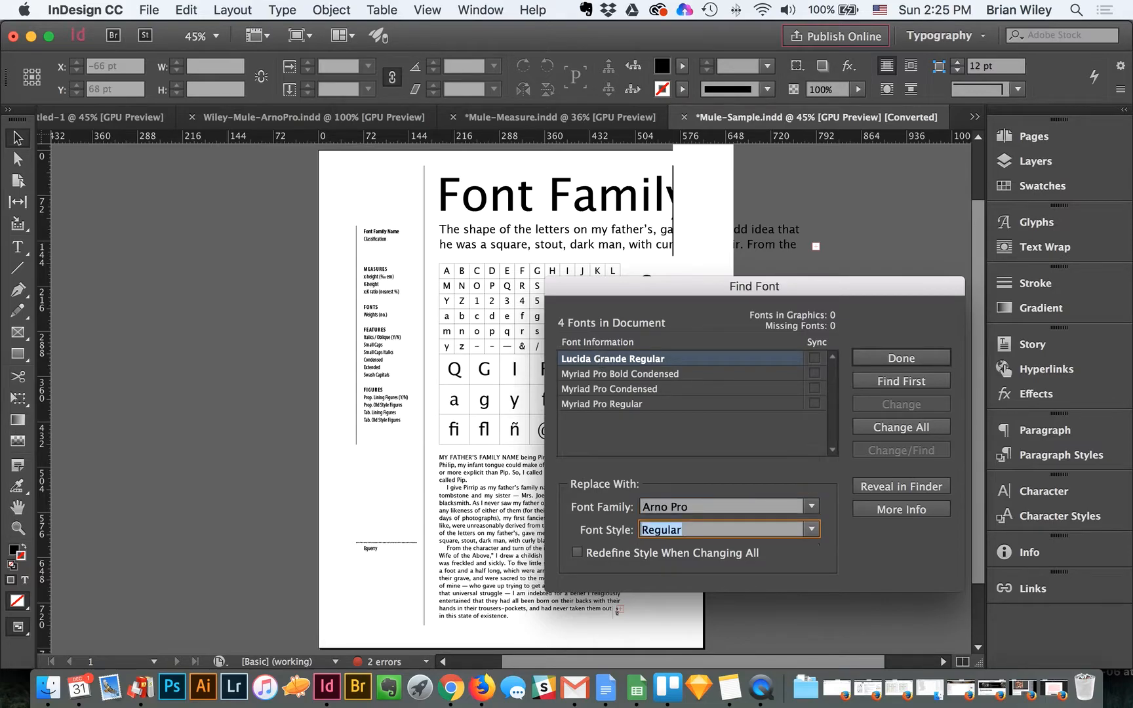
left_click(812, 507)
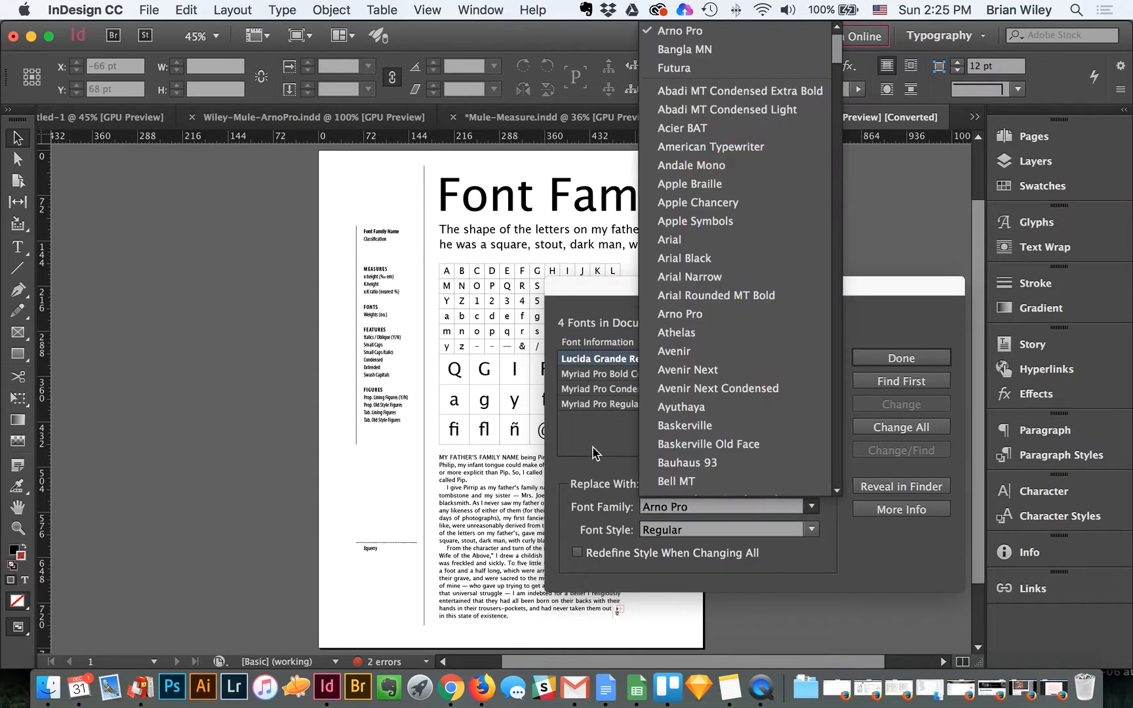
left_click(580, 473)
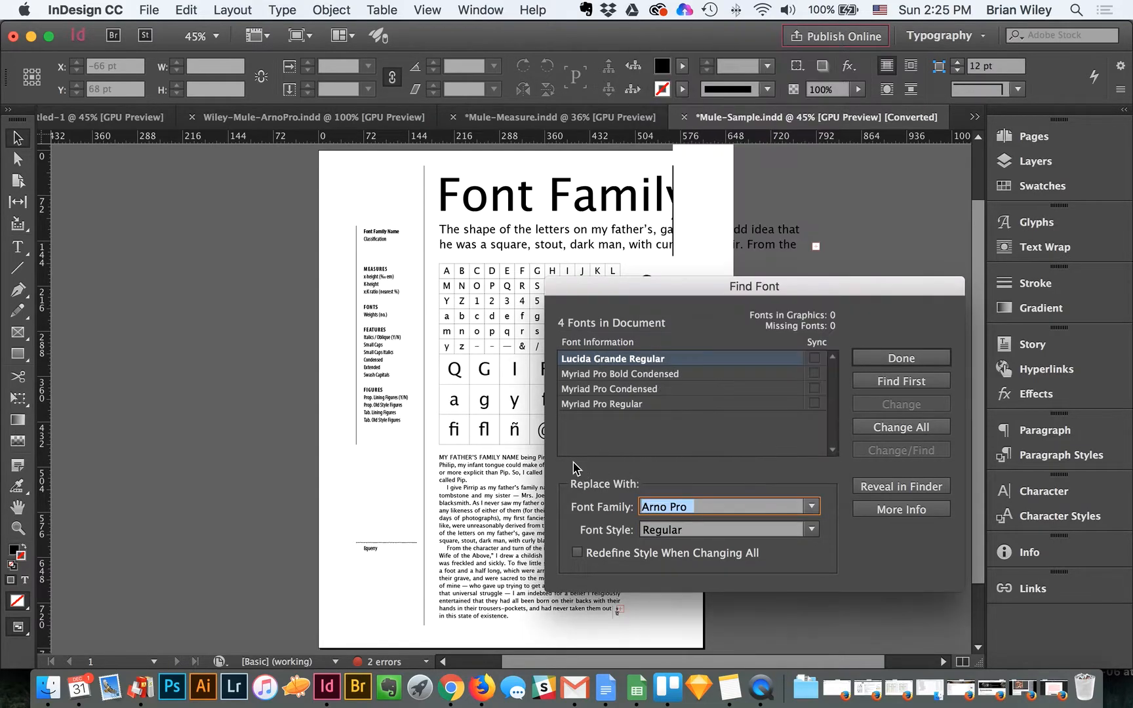
Step: Keep Regular as the replacement style, change all Lucida Grande Regular text to Arno Pro Regular, and close Find Font
left_click(812, 531)
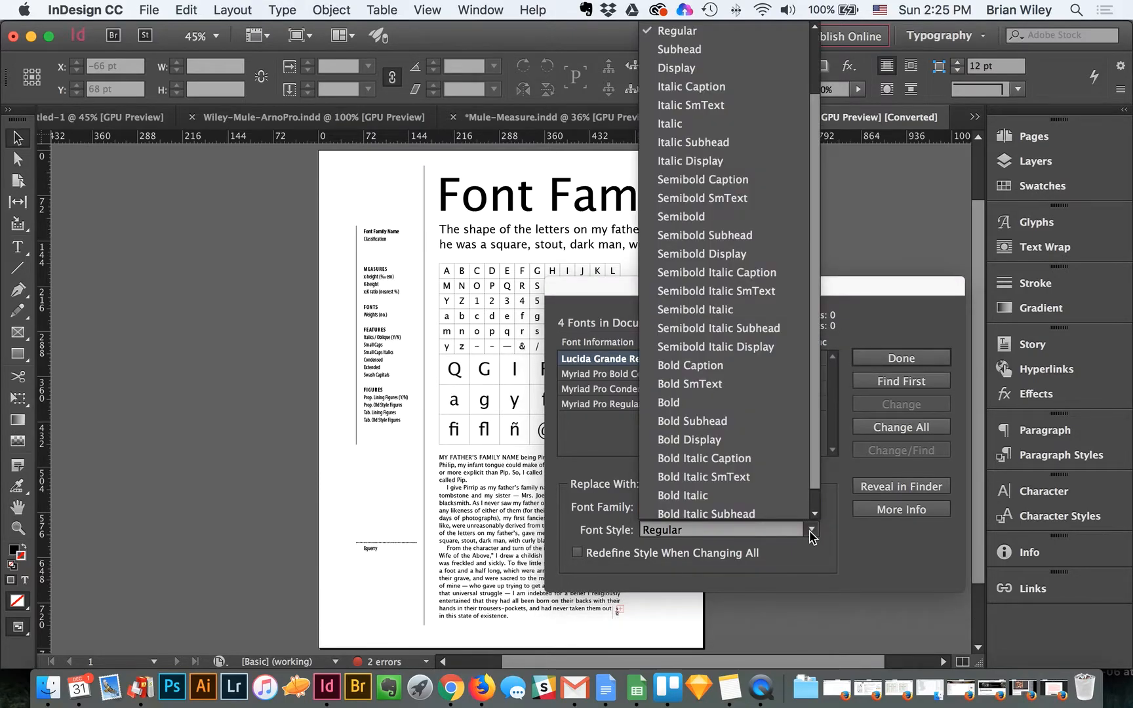
scroll(724, 331, "up", 3)
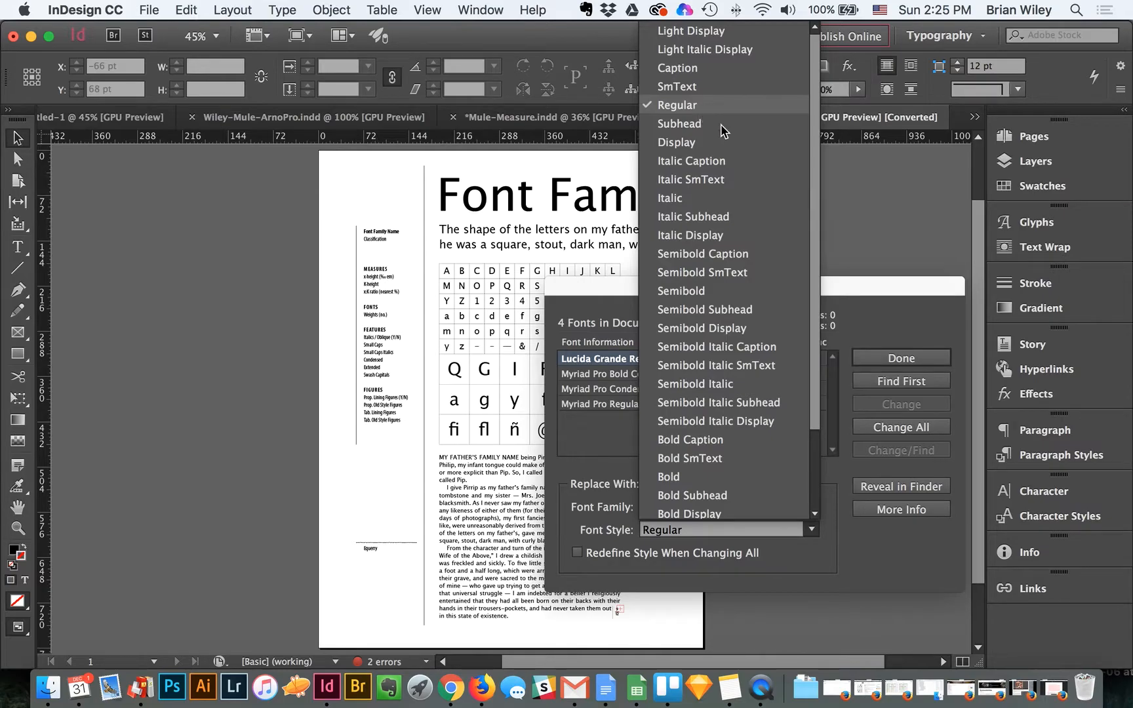
left_click(905, 319)
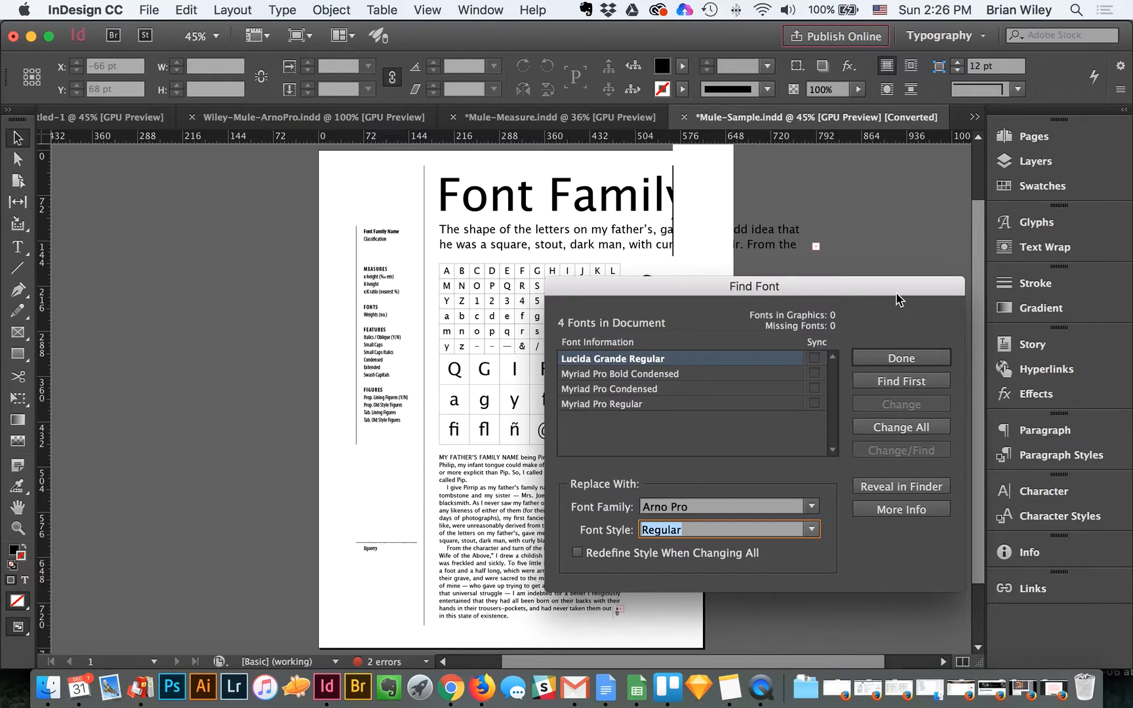
left_click(889, 433)
left_click_drag(666, 288, 782, 295)
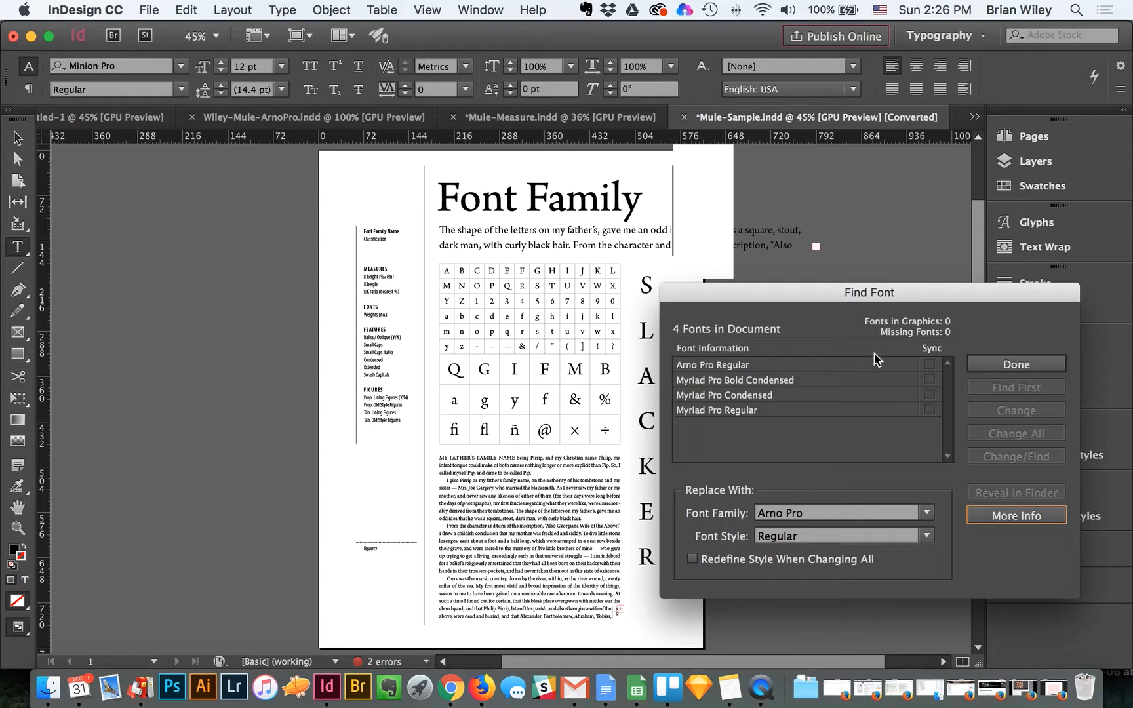
left_click(1013, 367)
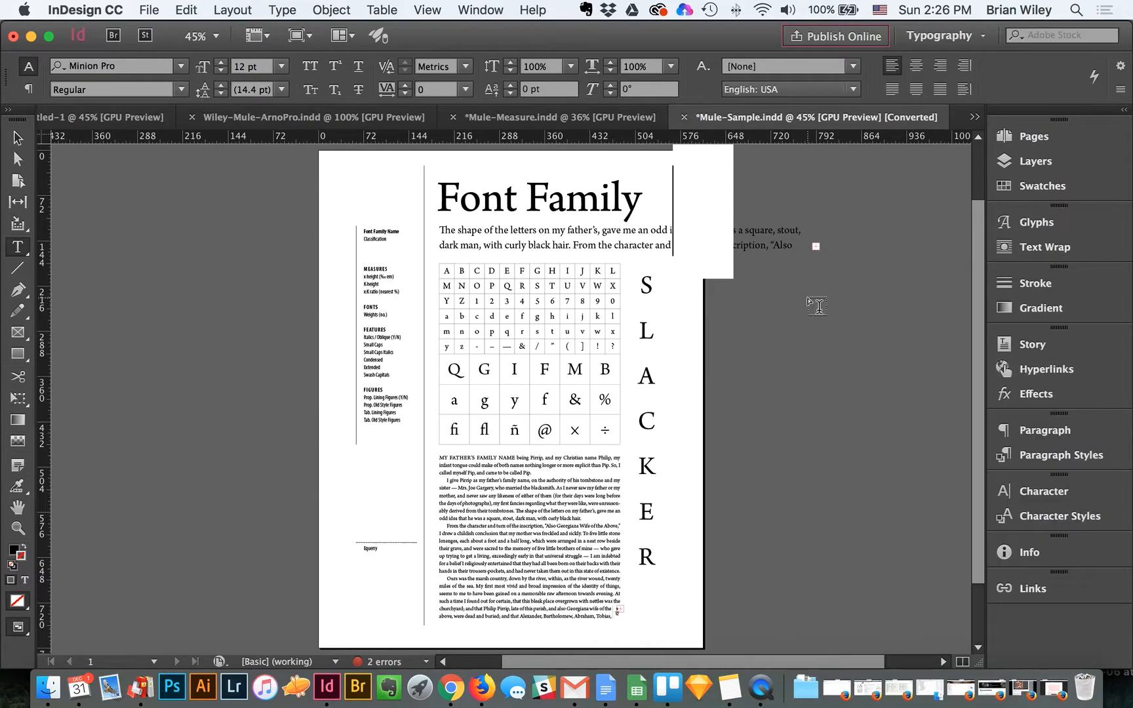
left_click(17, 138)
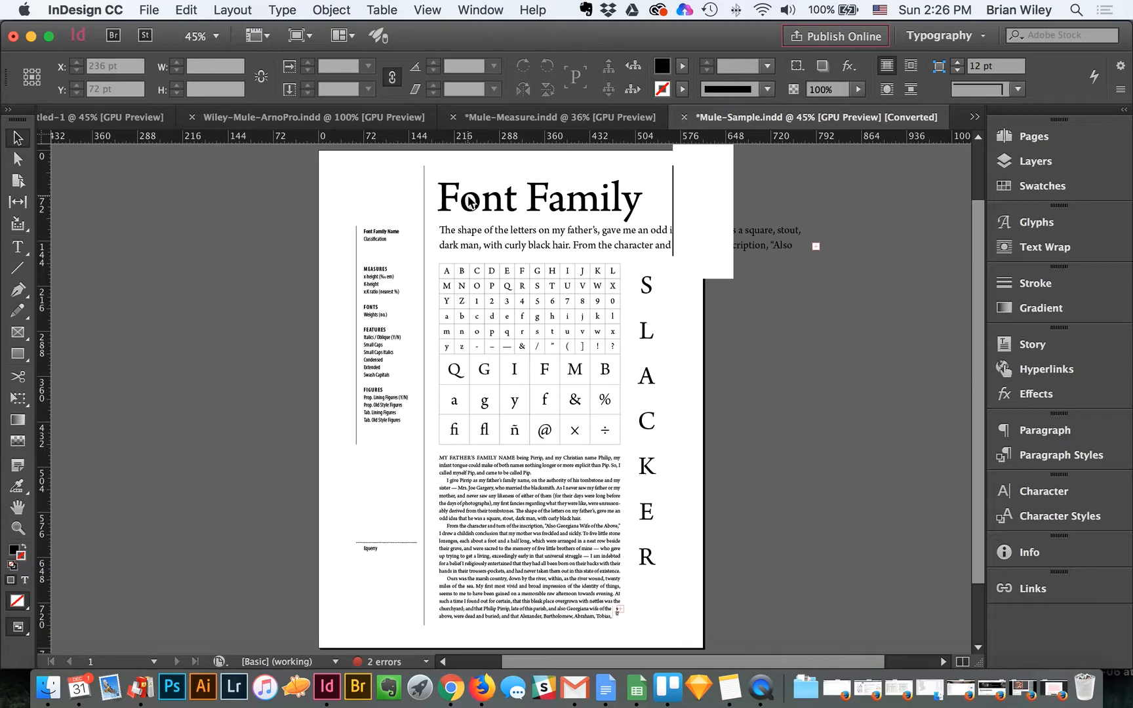
Step: Switch to Firefox and read the step-by-step TypeMule instructions that follow the font replacement in the exercise sheet
key("super+Tab")
key("super+Tab")
key("super+Tab")
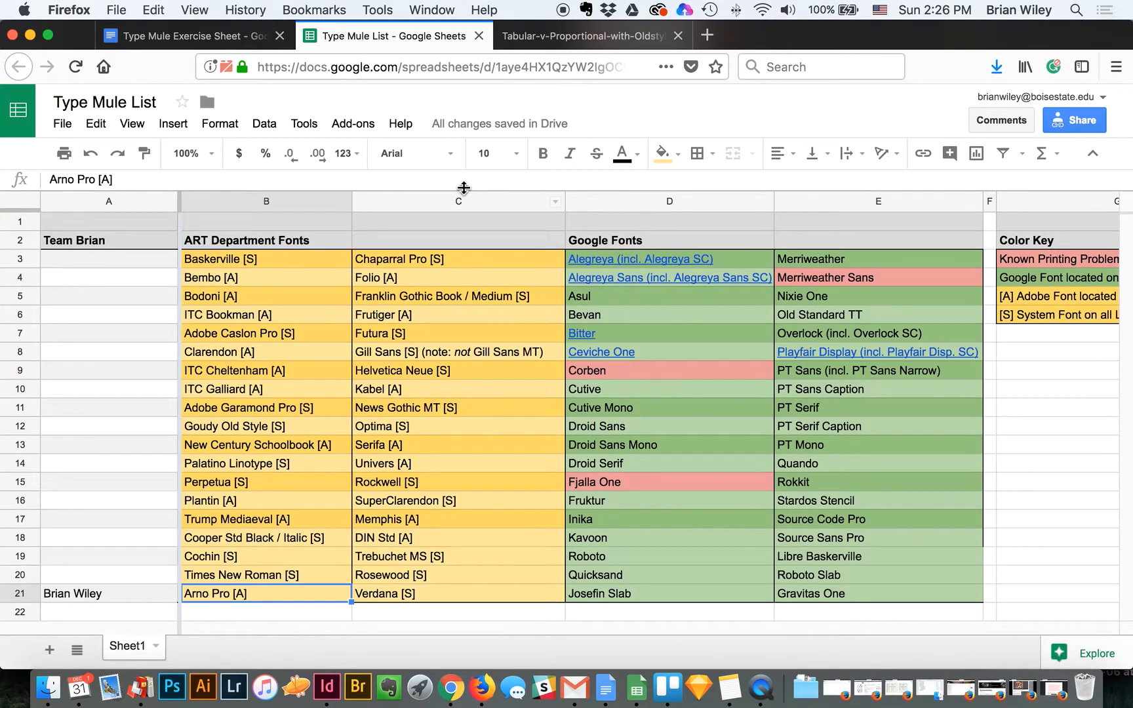
left_click(155, 31)
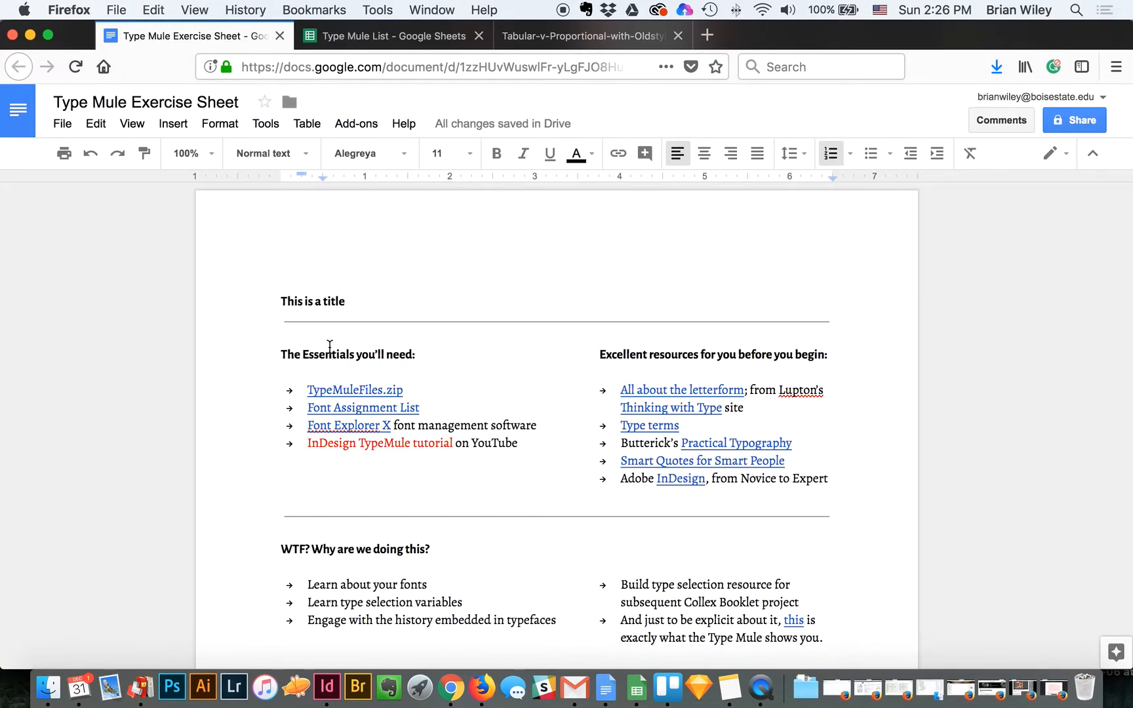
scroll(344, 365, "down", 5)
scroll(344, 365, "down", 10)
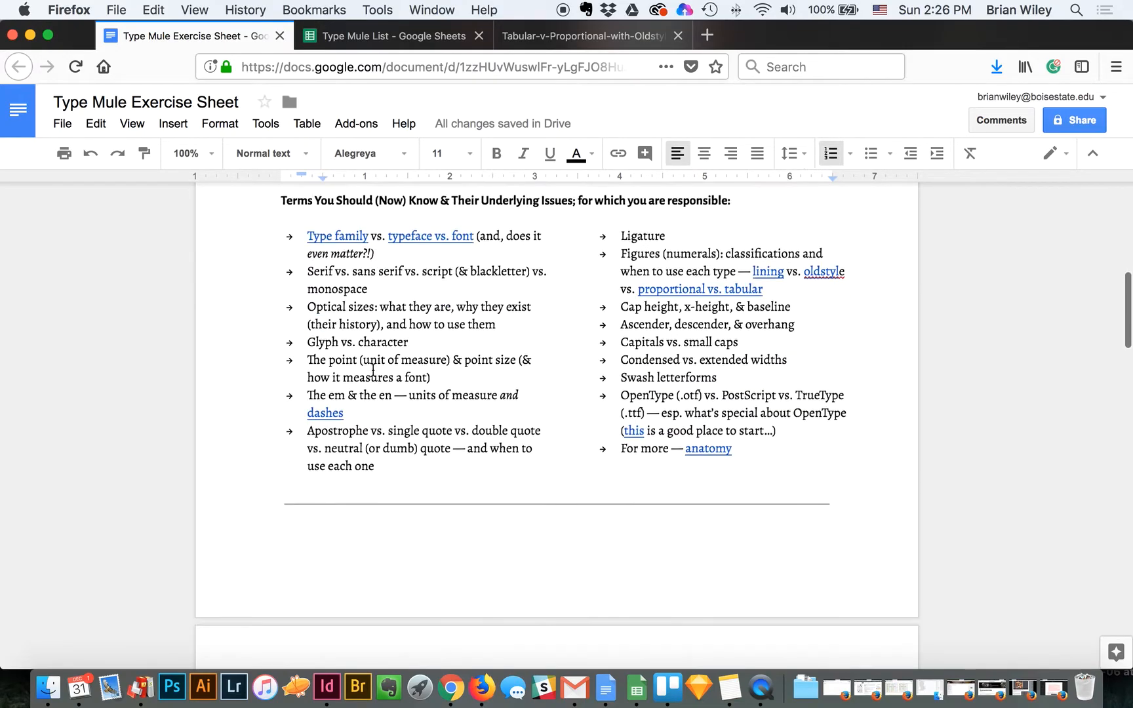
scroll(373, 371, "down", 7)
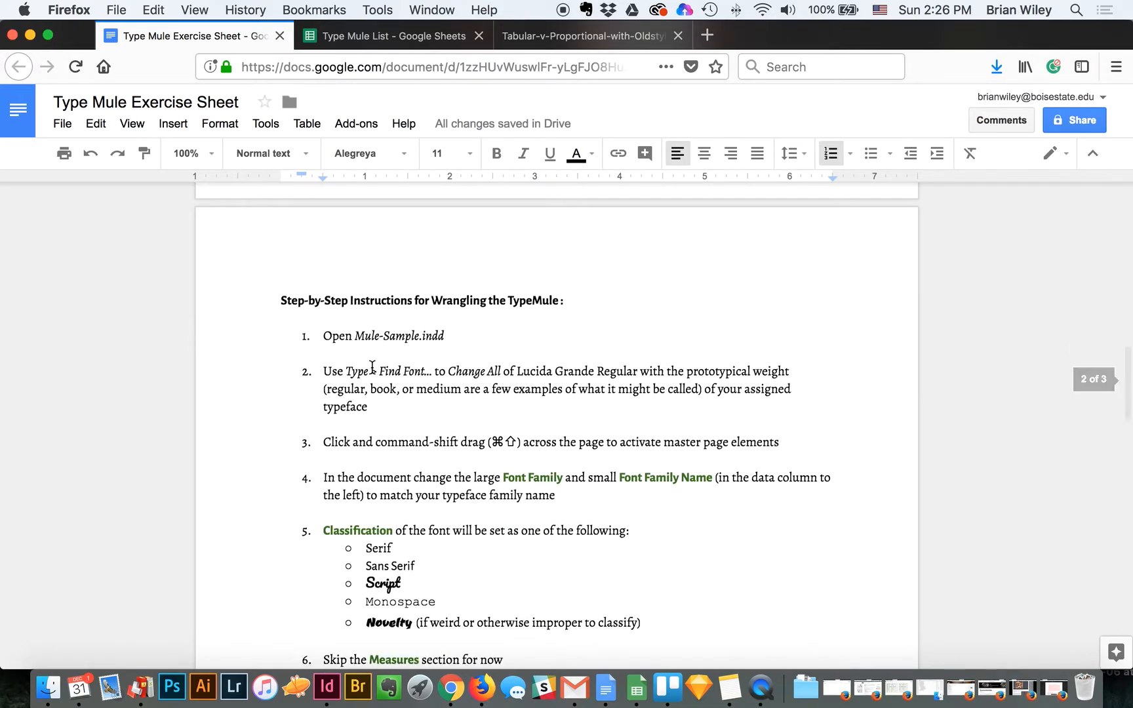
scroll(372, 368, "down", 1)
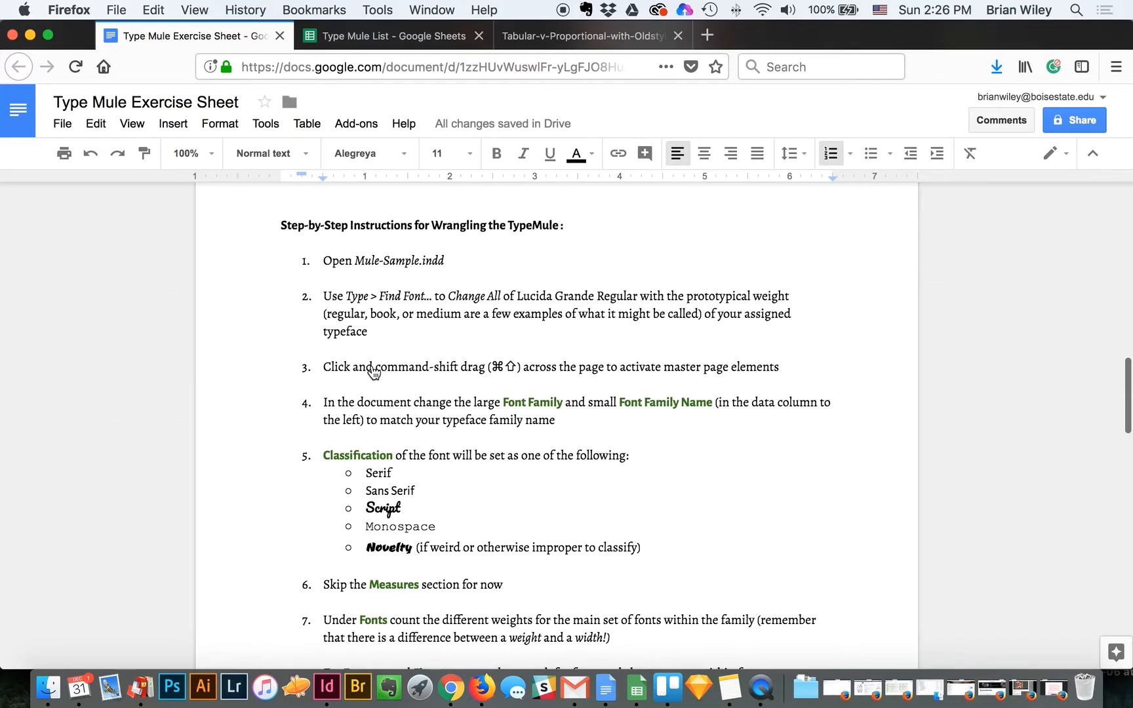
Step: Switch back to InDesign and activate the master page elements across the whole Mule-Sample page
key("super+Tab")
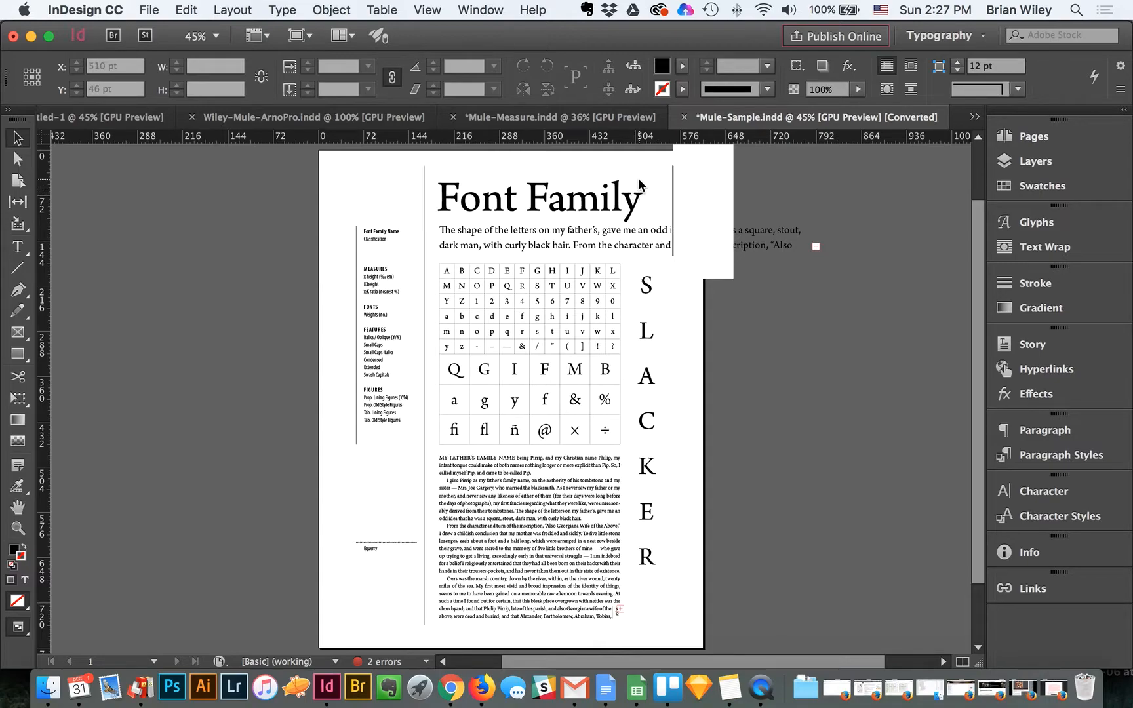
left_click_drag(320, 152, 773, 661)
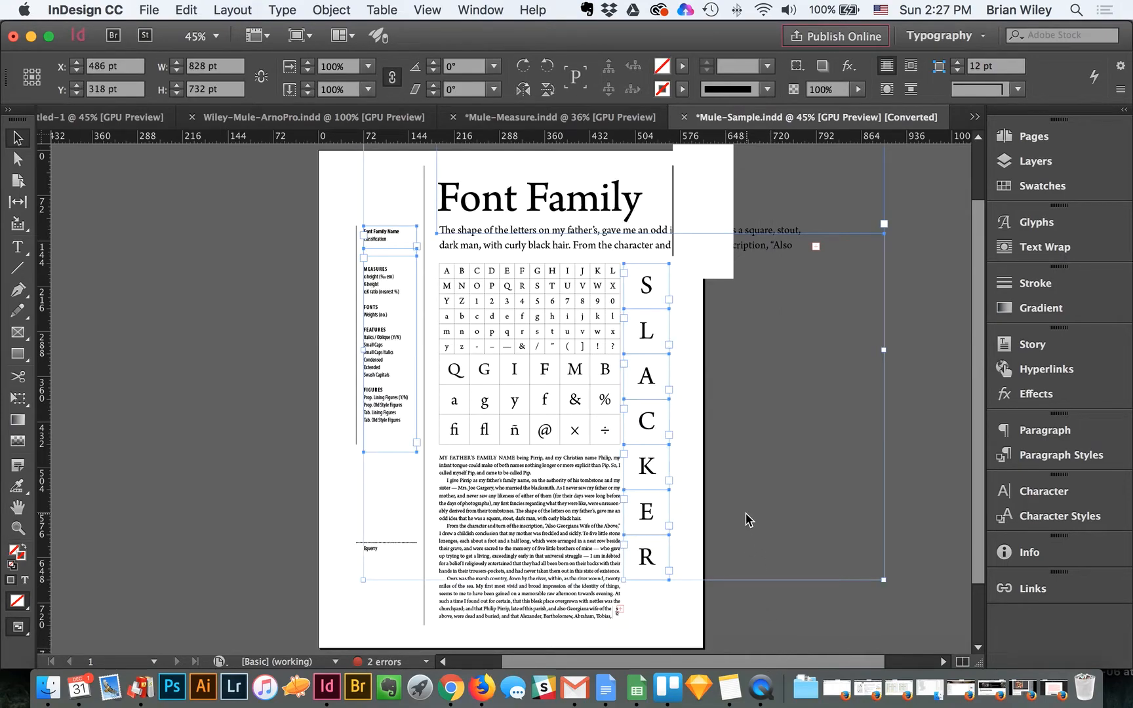
Step: Replace the large Font Family heading at the top of the page with Arno Pro
double_click(522, 198)
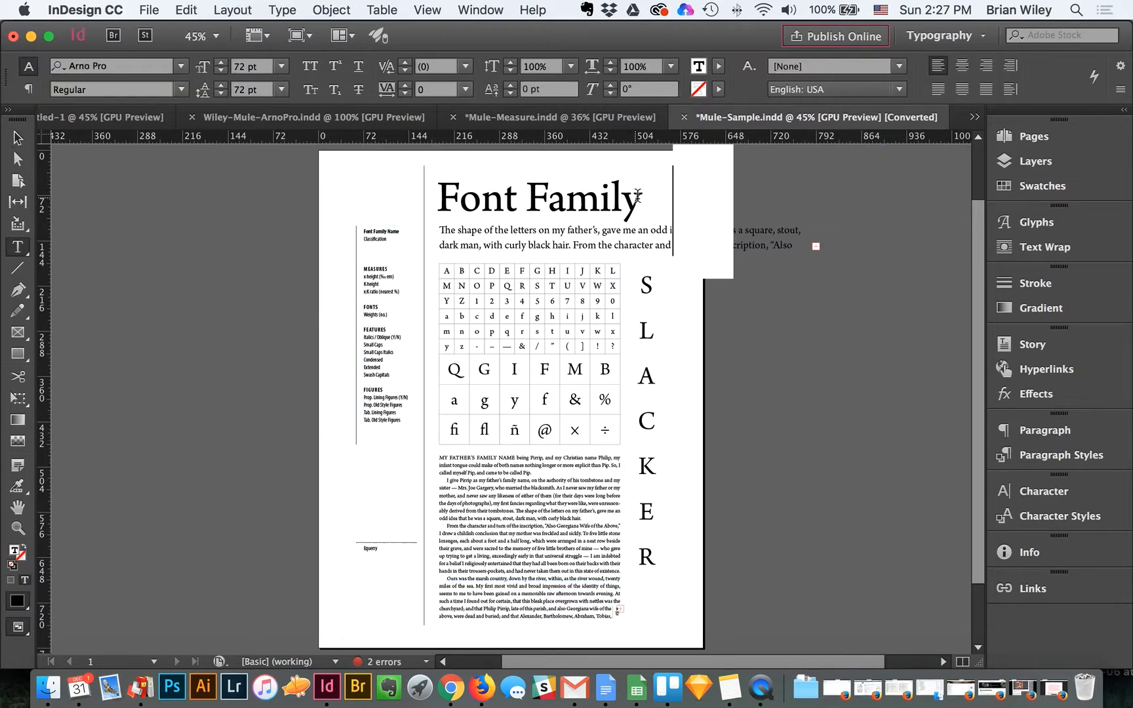
left_click_drag(638, 195, 417, 198)
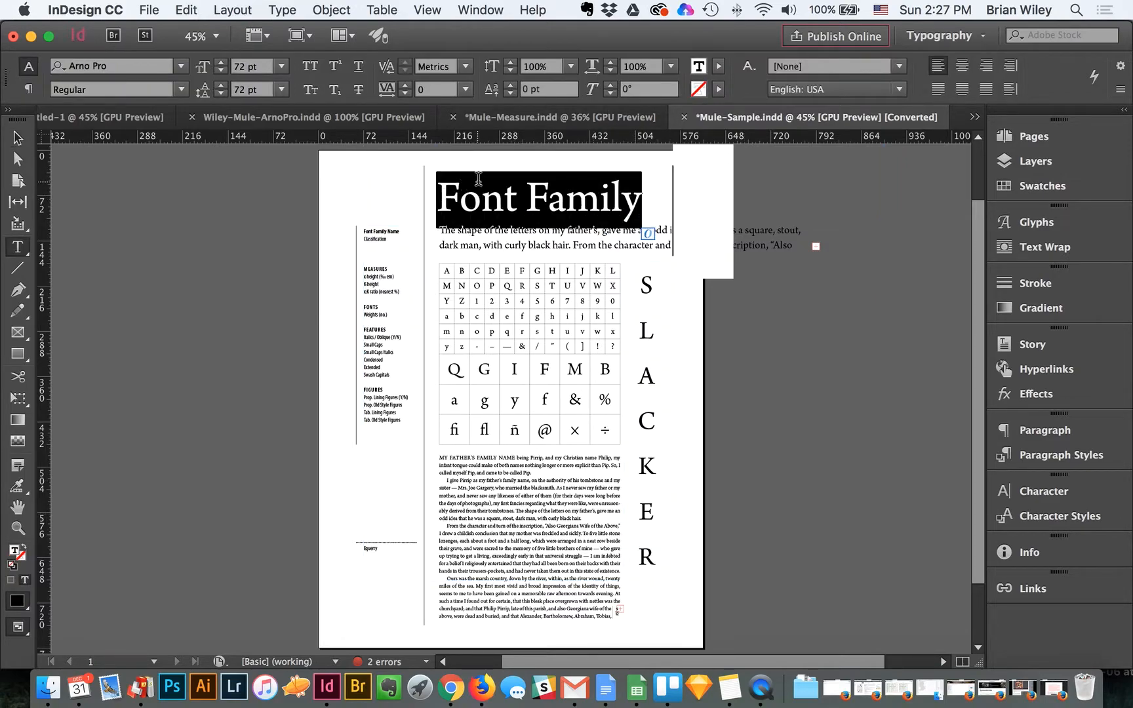
type("A")
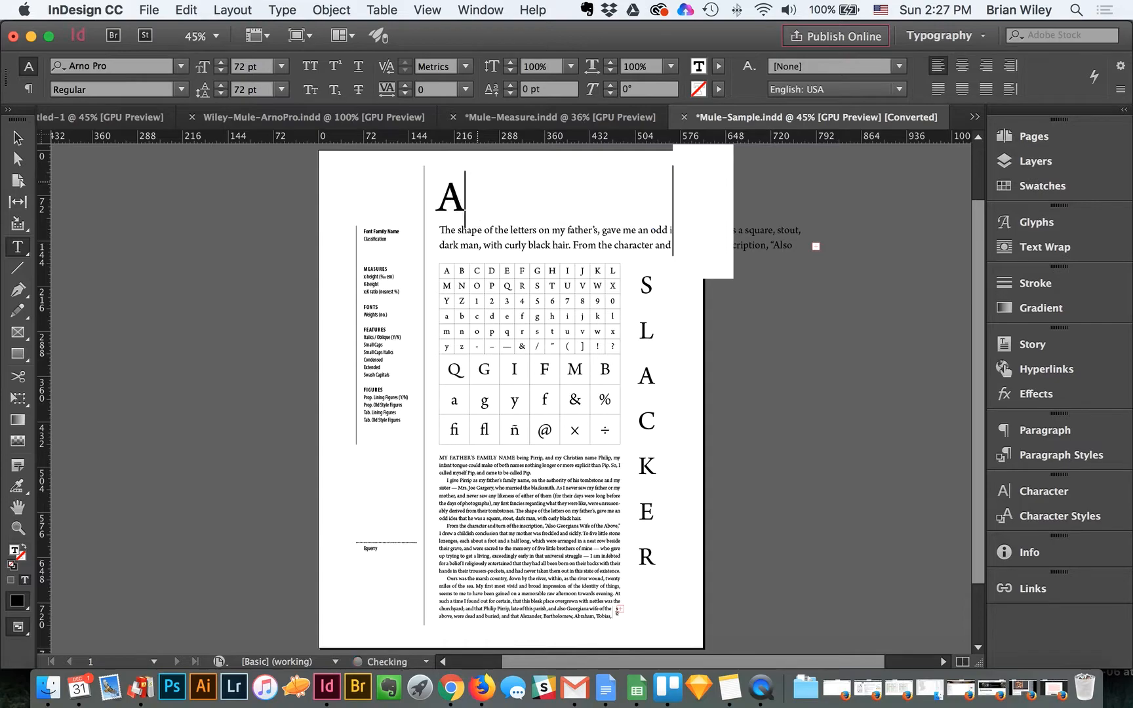
type("rno Pro")
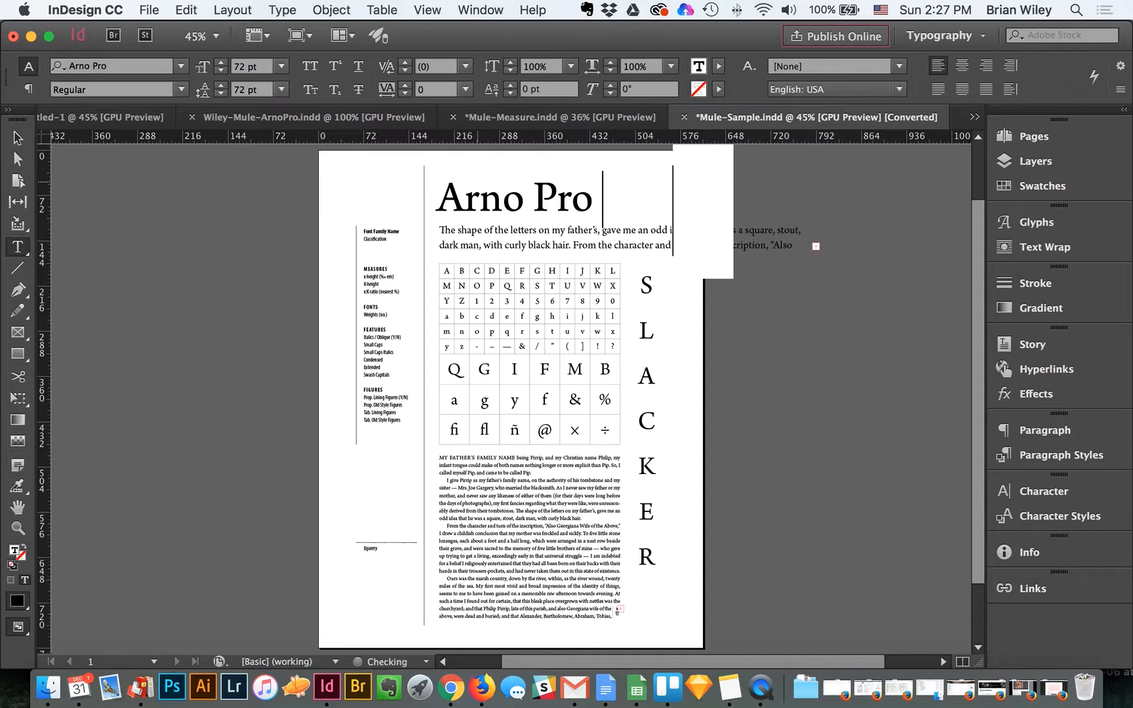
type("Opticals")
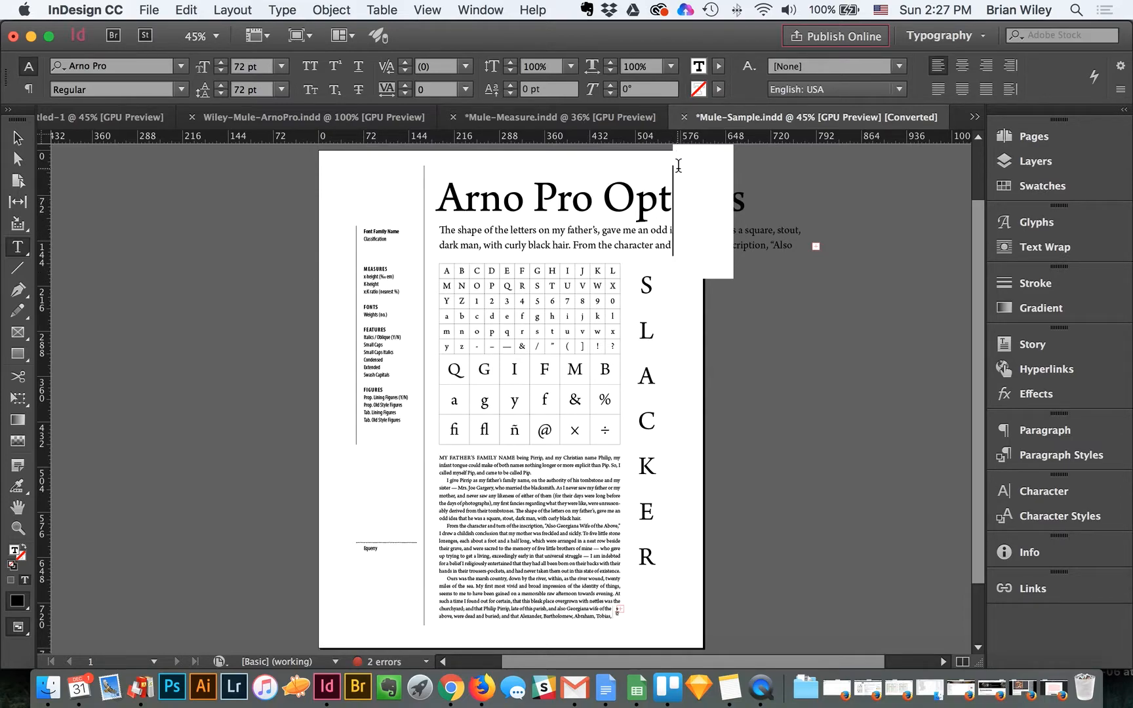
key("BackSpace")
key("BackSpace")
key("BackSpace")
key("BackSpace")
key("BackSpace")
key("BackSpace")
key("BackSpace")
key("BackSpace")
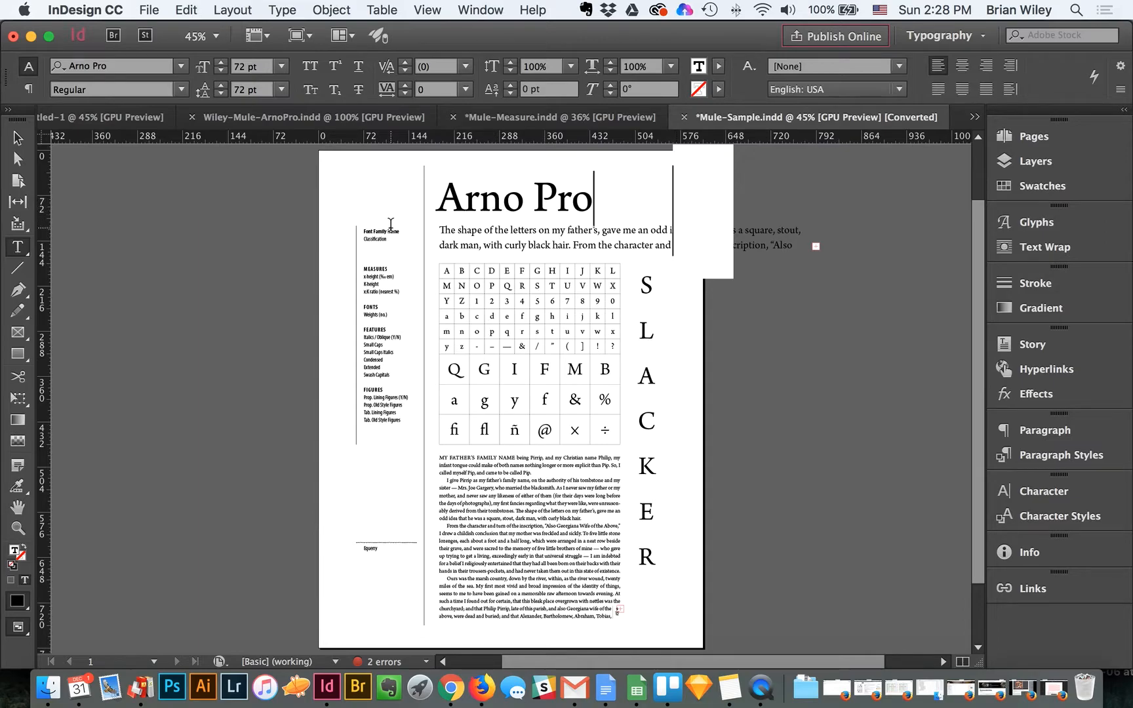
Step: Replace the small Font Family Name text in the data column with Arno Pro
key("Escape")
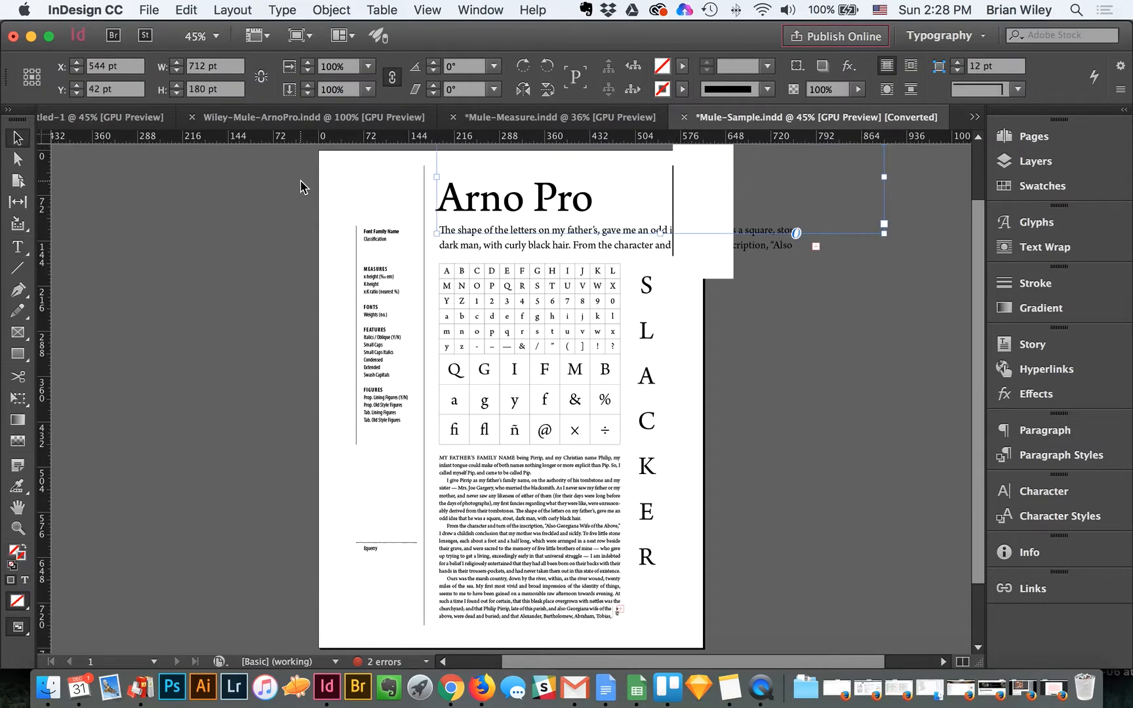
key("z")
left_click_drag(345, 213, 486, 372)
key("t")
left_click_drag(470, 266, 388, 267)
type("A")
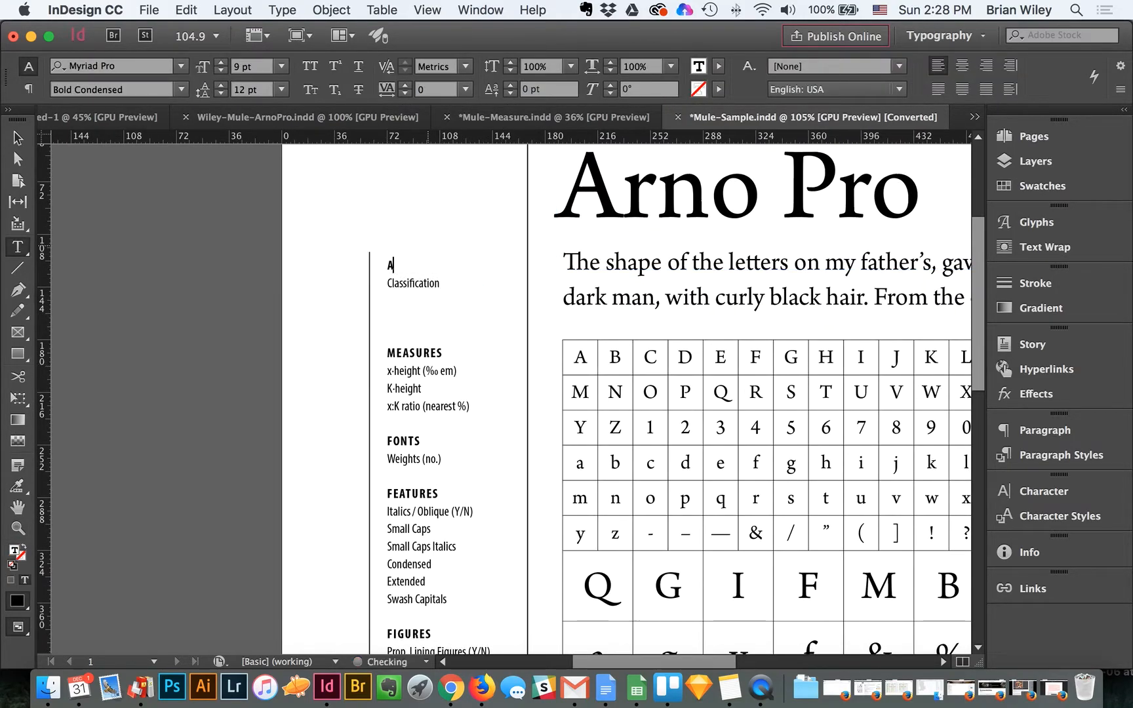
type("rno Pro")
key("Escape")
Step: Check the classification options in Firefox's exercise sheet, and back in InDesign replace the Classification text with Serif
key("super+Tab")
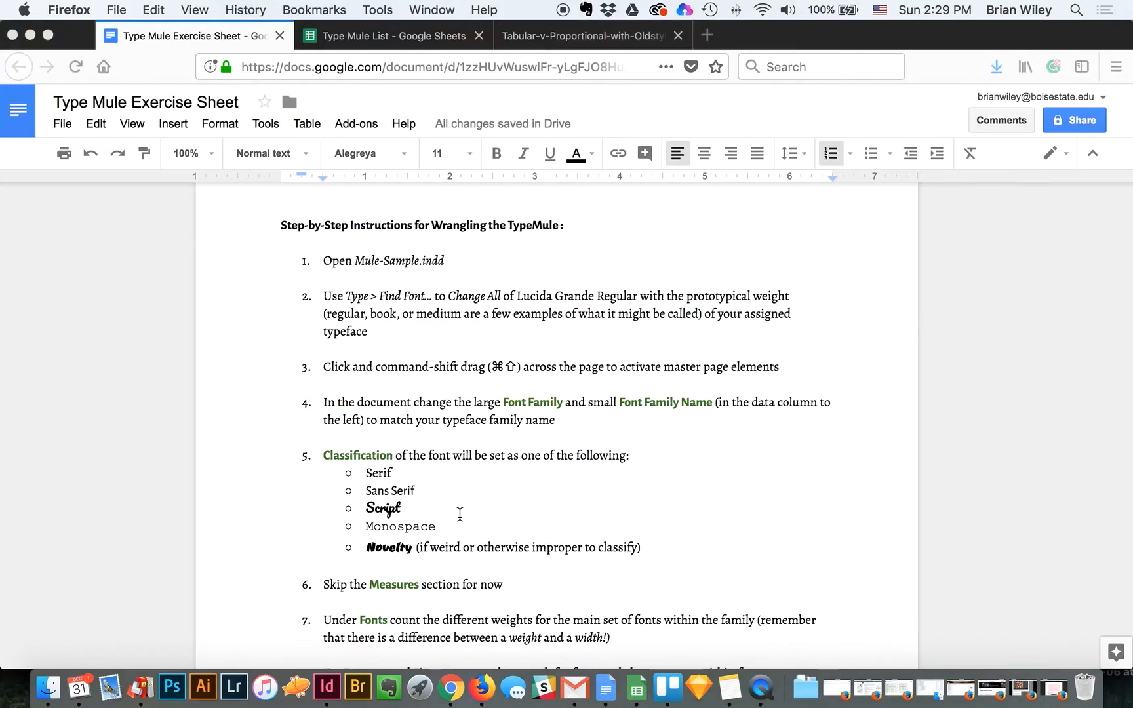
key("super+Tab")
left_click_drag(441, 283, 387, 284)
type("Serif")
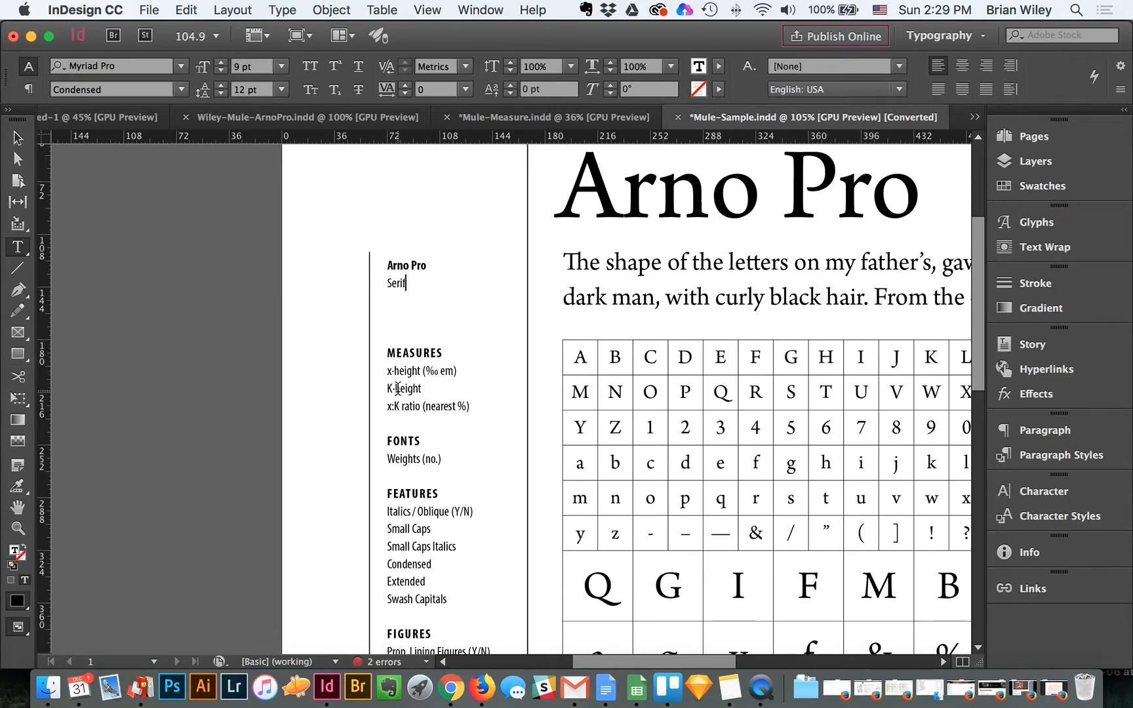
Step: Review the heading font's available styles to count its weights, and enter 4 beside Weights (no.) under Fonts
left_click(445, 459)
left_click(443, 459)
left_click(628, 195)
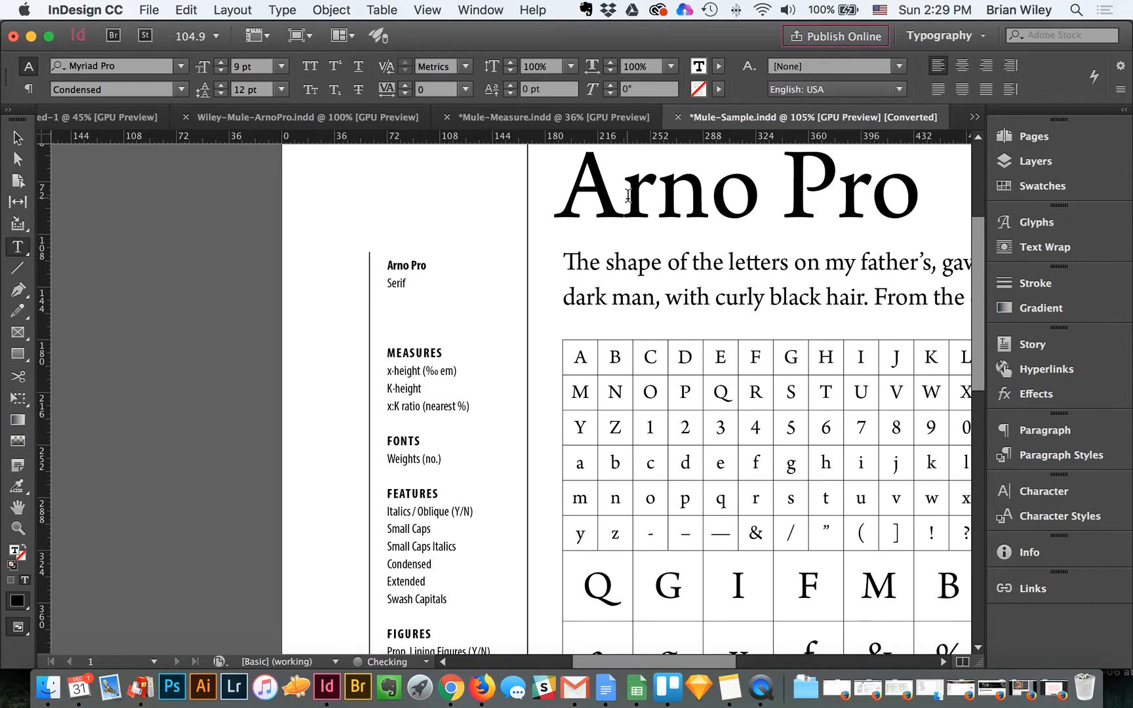
left_click(181, 89)
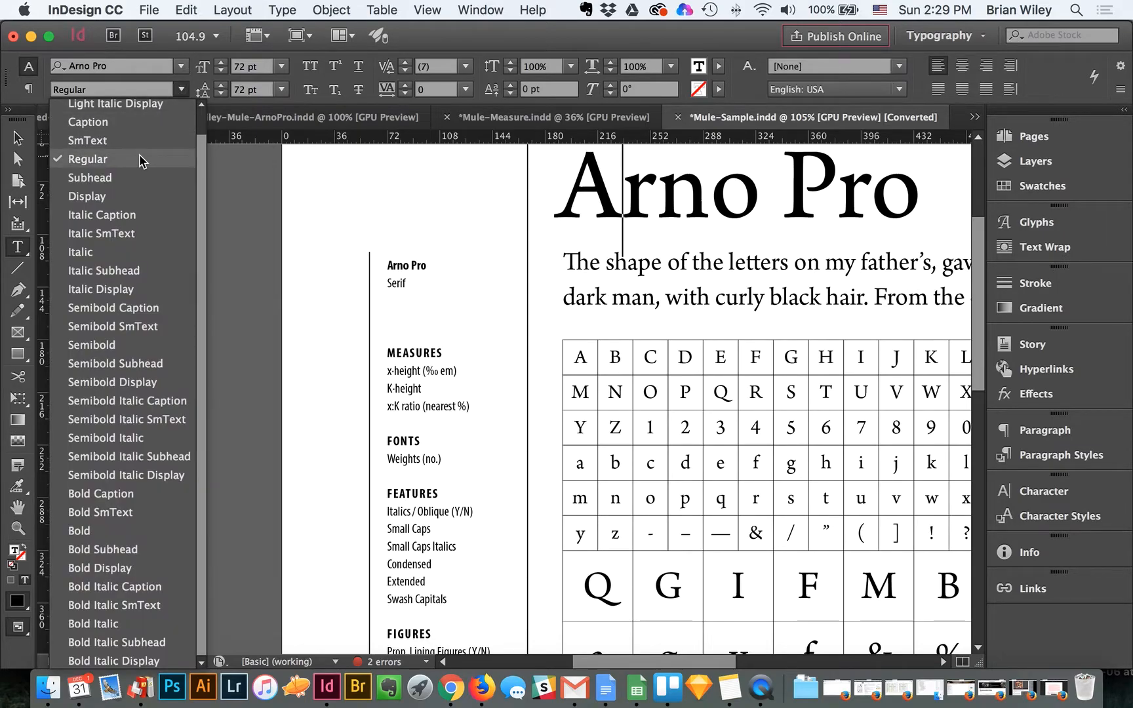
scroll(141, 161, "up", 1)
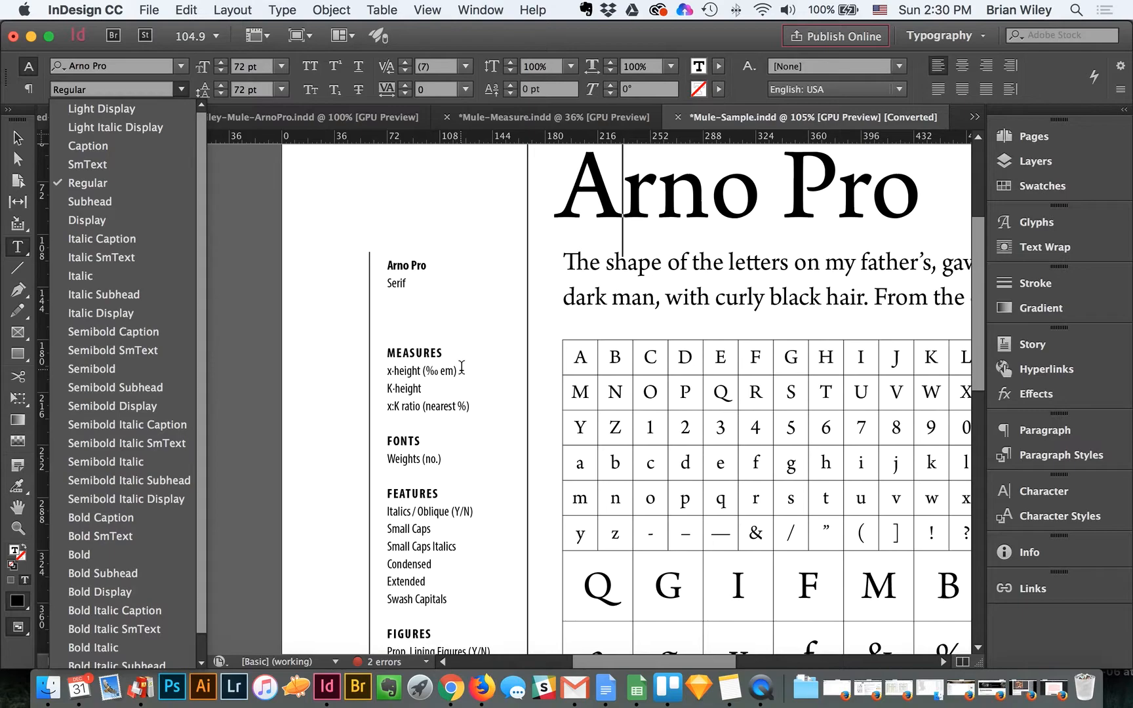
left_click(441, 458)
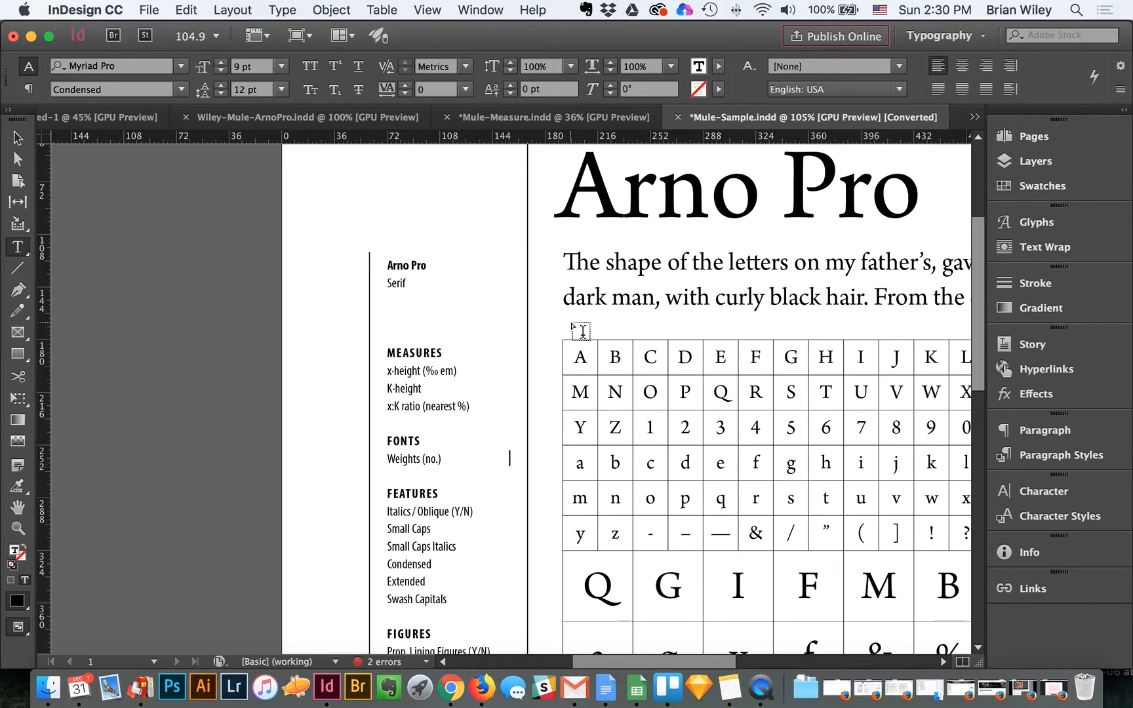
type("4")
Step: Examine the heading font's available styles for italic versions
key("Down")
key("Down")
left_click(662, 204)
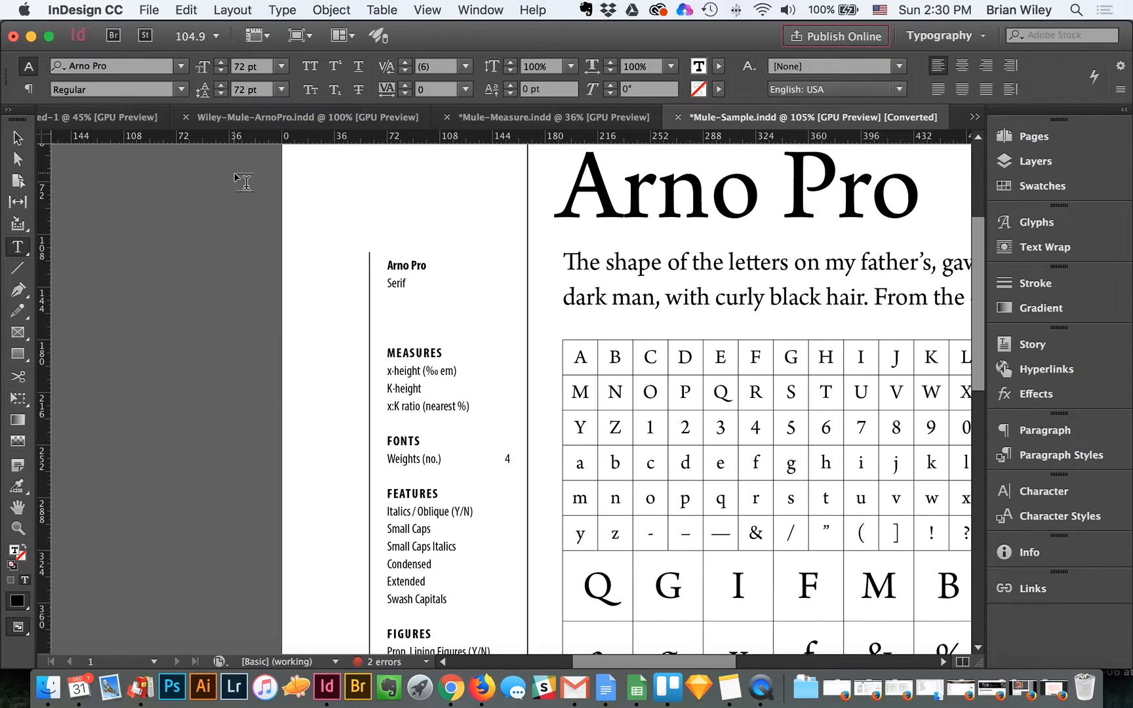
left_click(180, 89)
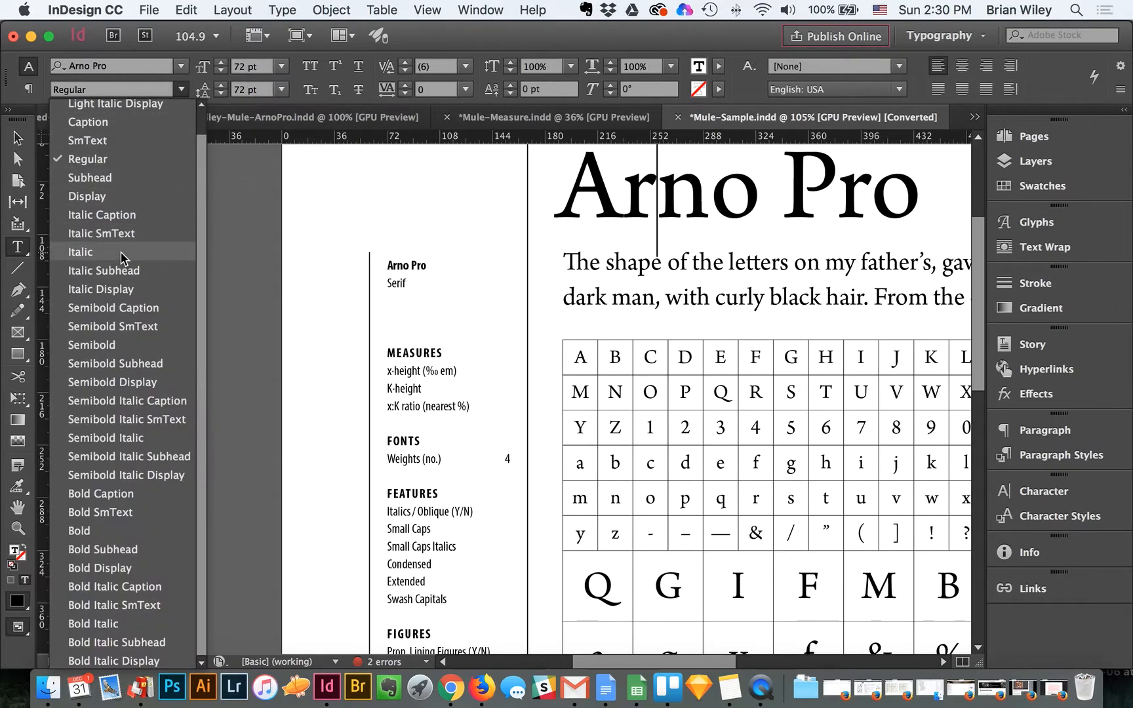
left_click(481, 503)
left_click(479, 507)
key("Right")
key("Tab")
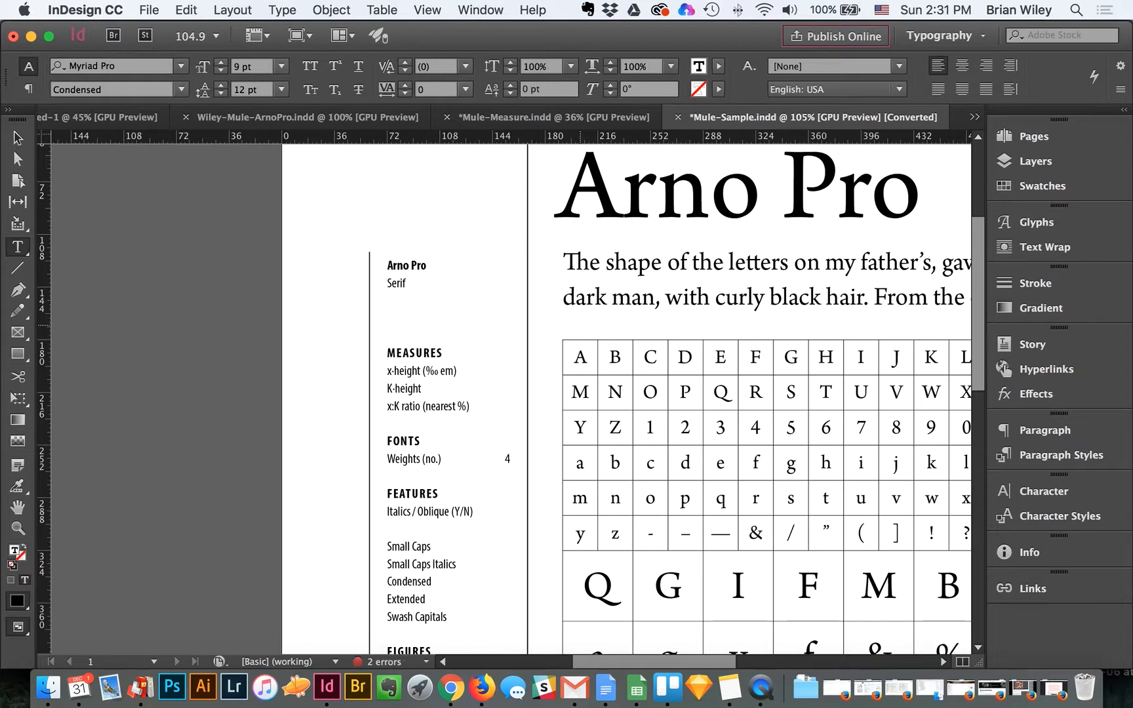
key("BackSpace")
Step: Enter Y beside Italics / Oblique (Y/N) in the Features list, aligned under the weights value
left_click(509, 457)
key("Down")
key("Down")
key("Down")
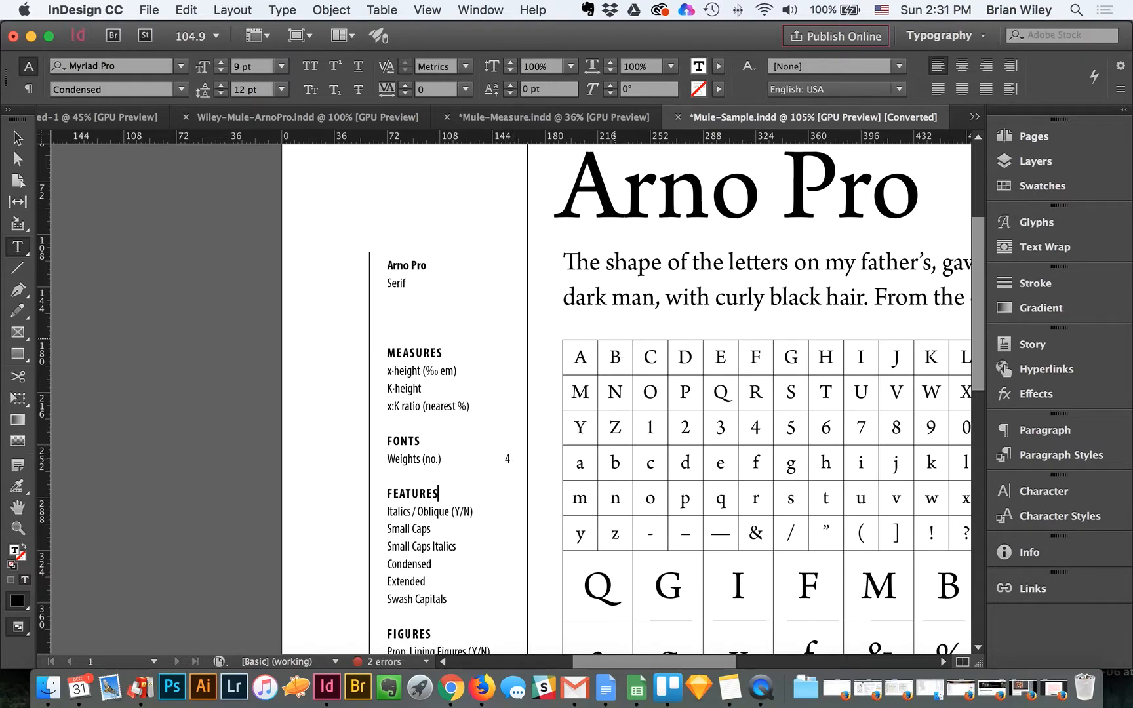
key("Tab")
type("Y")
Step: Place the text cursor in the Arno Pro heading and examine the OpenType options offered for that font
left_click(753, 193)
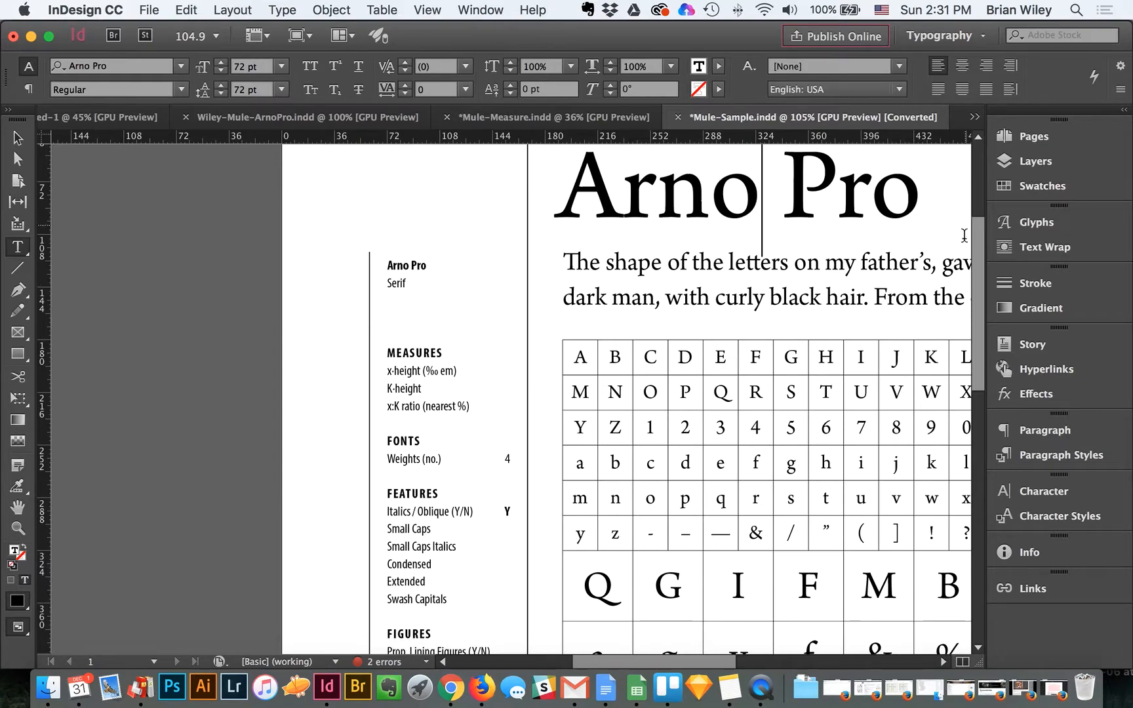
left_click(1080, 497)
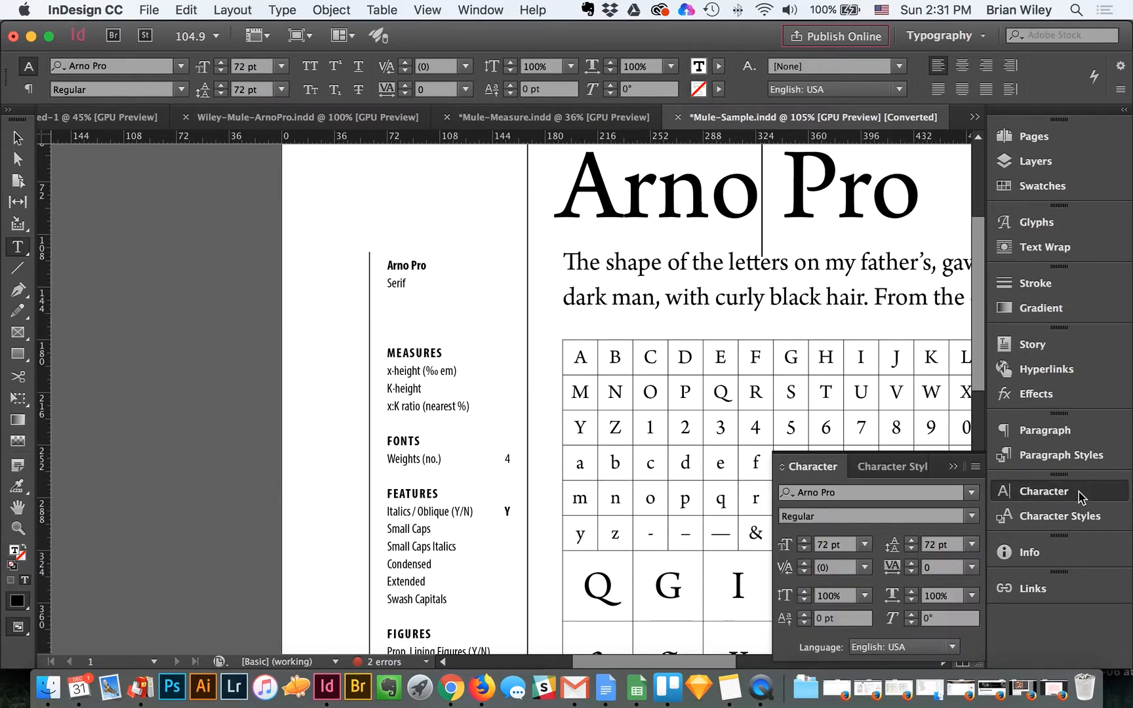
left_click(974, 467)
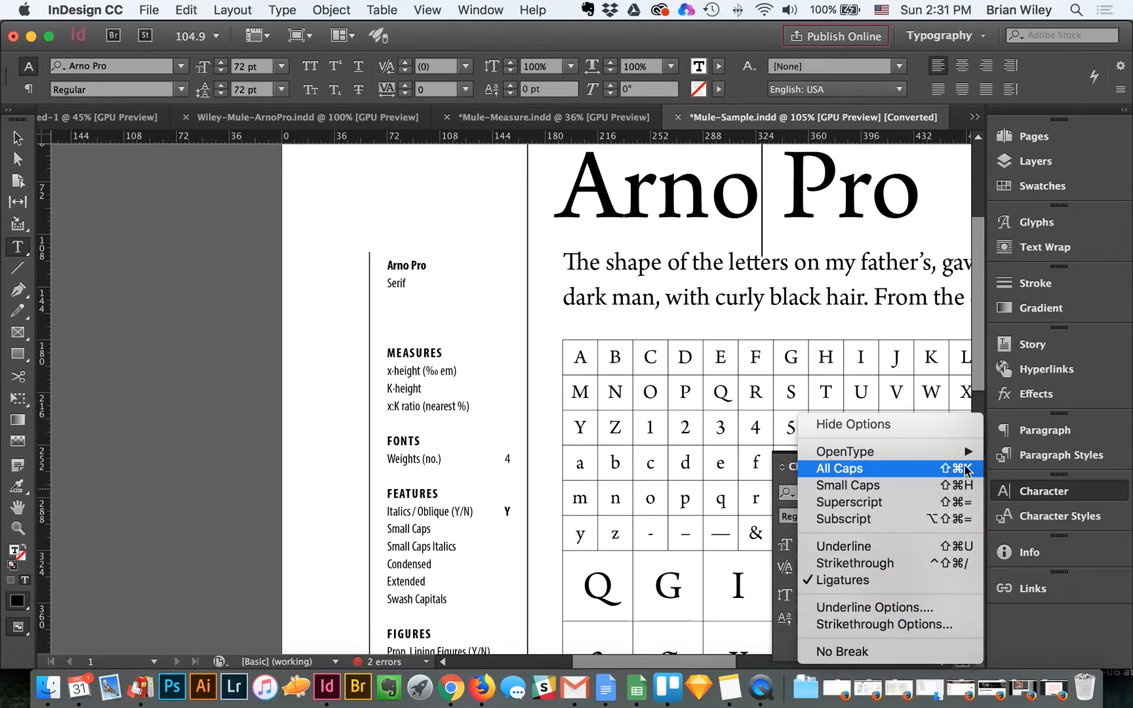
mouse_move(947, 454)
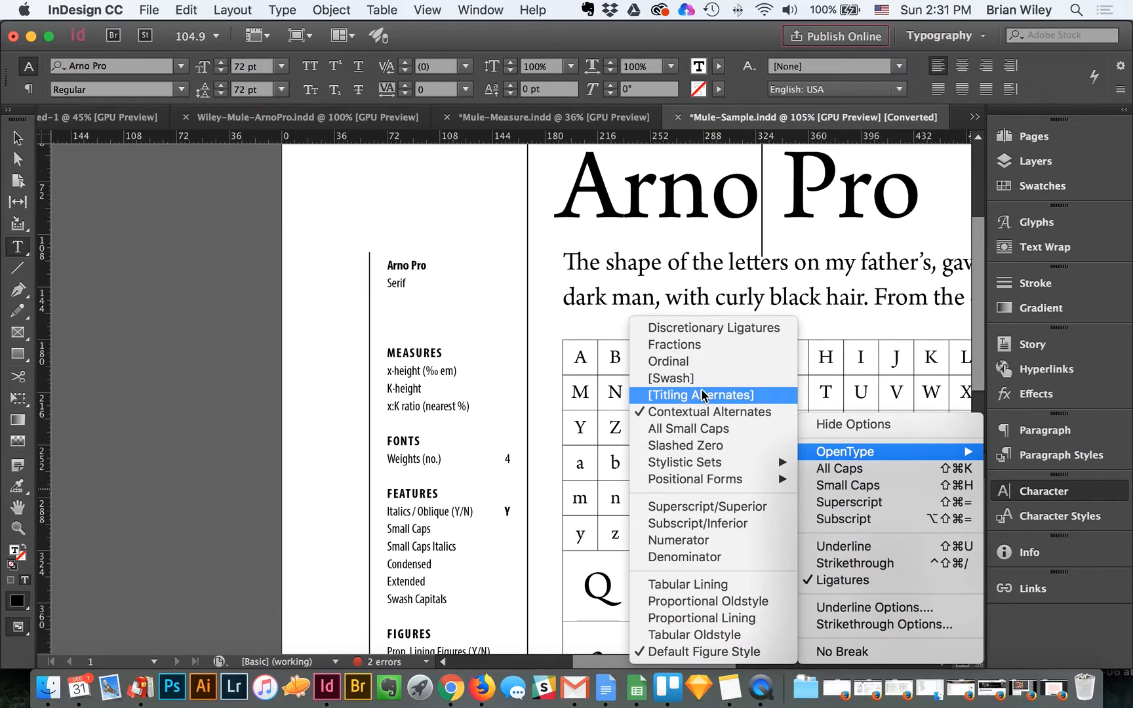
left_click(1029, 226)
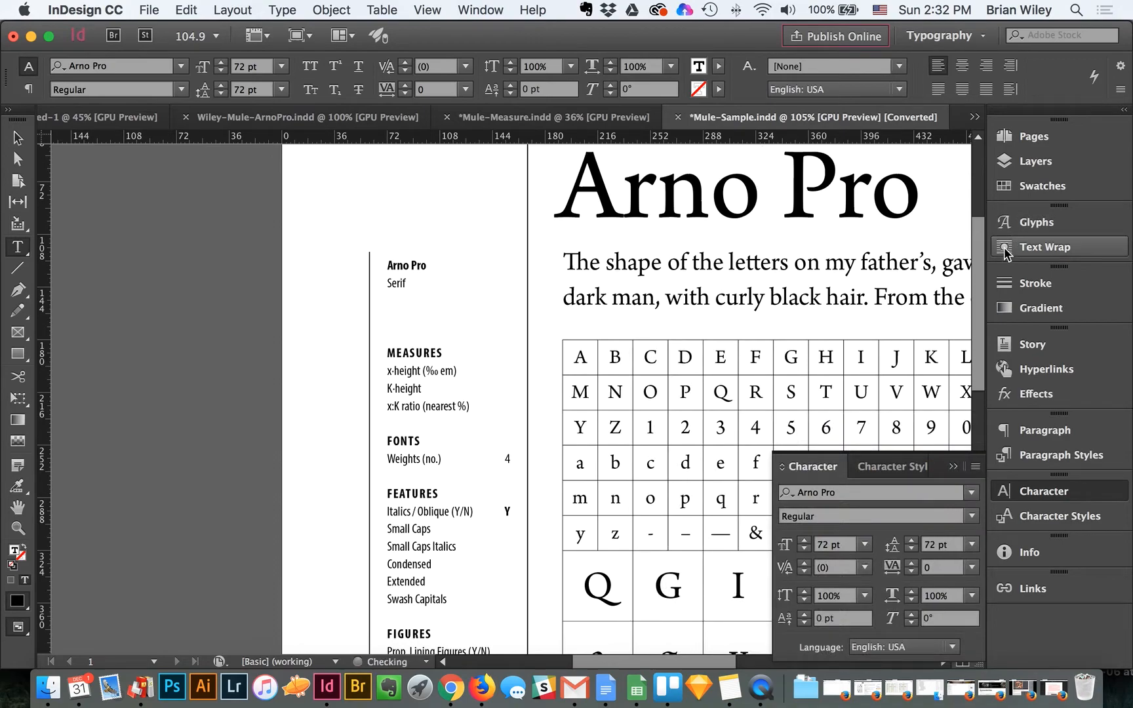
Step: Keep the Typography workspace and show only the Small Capitals glyphs of Arno Pro Regular
left_click(945, 36)
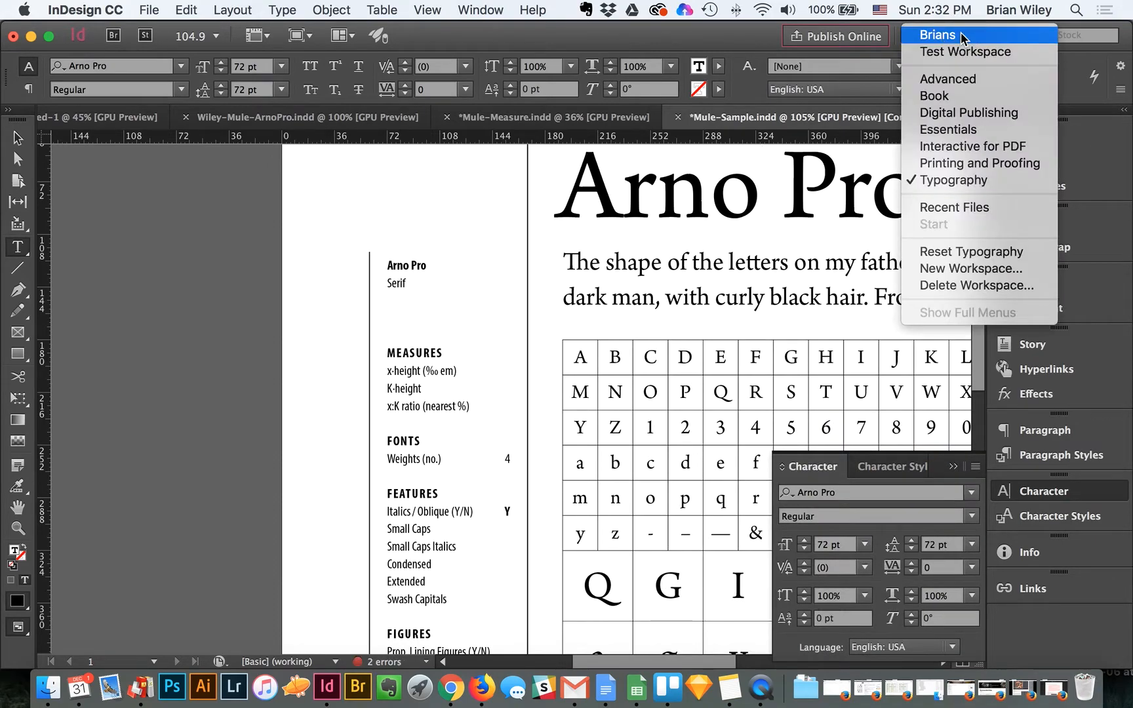
left_click(958, 181)
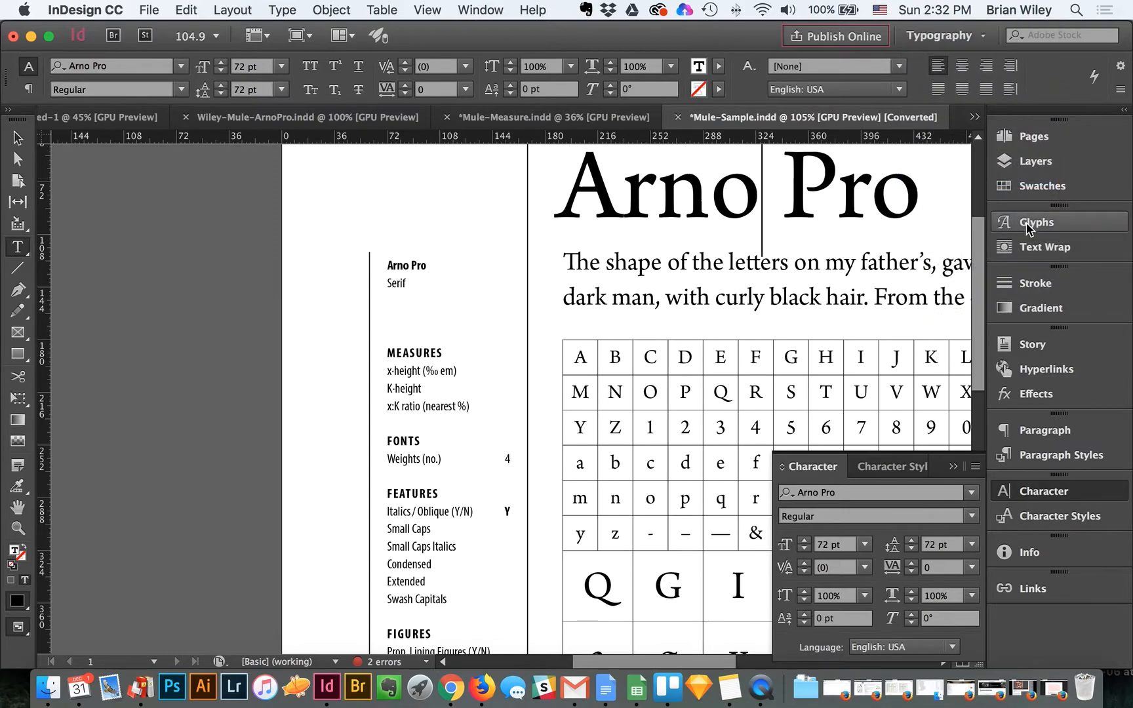
left_click(1073, 231)
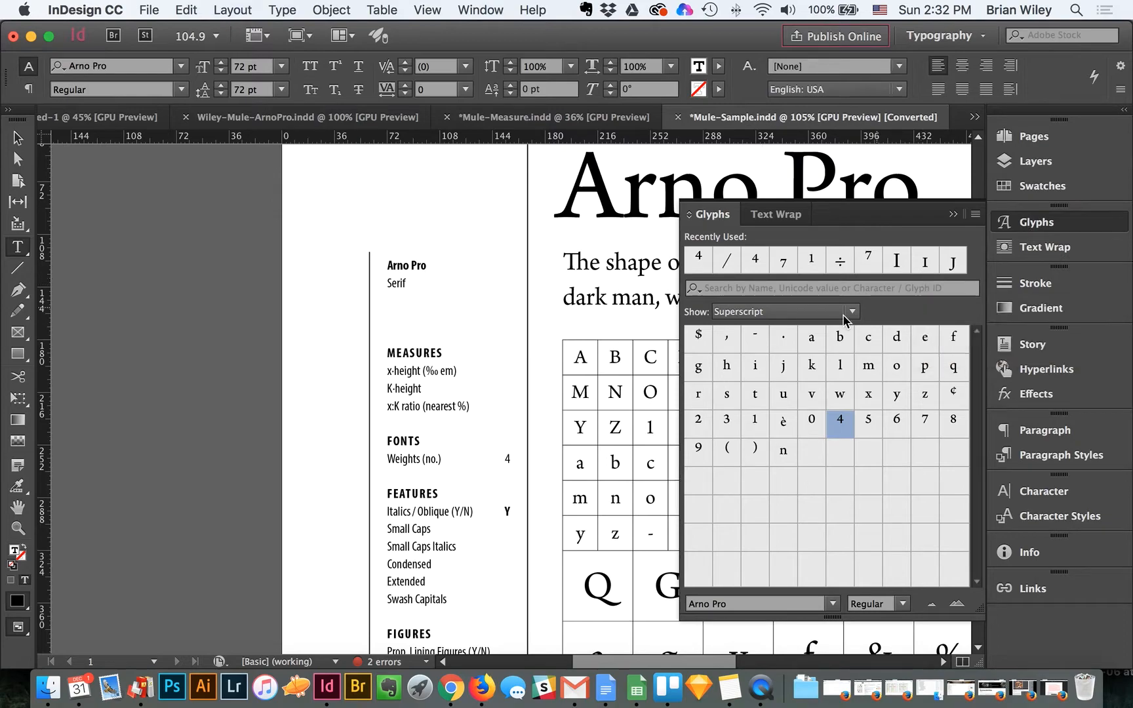
left_click(792, 312)
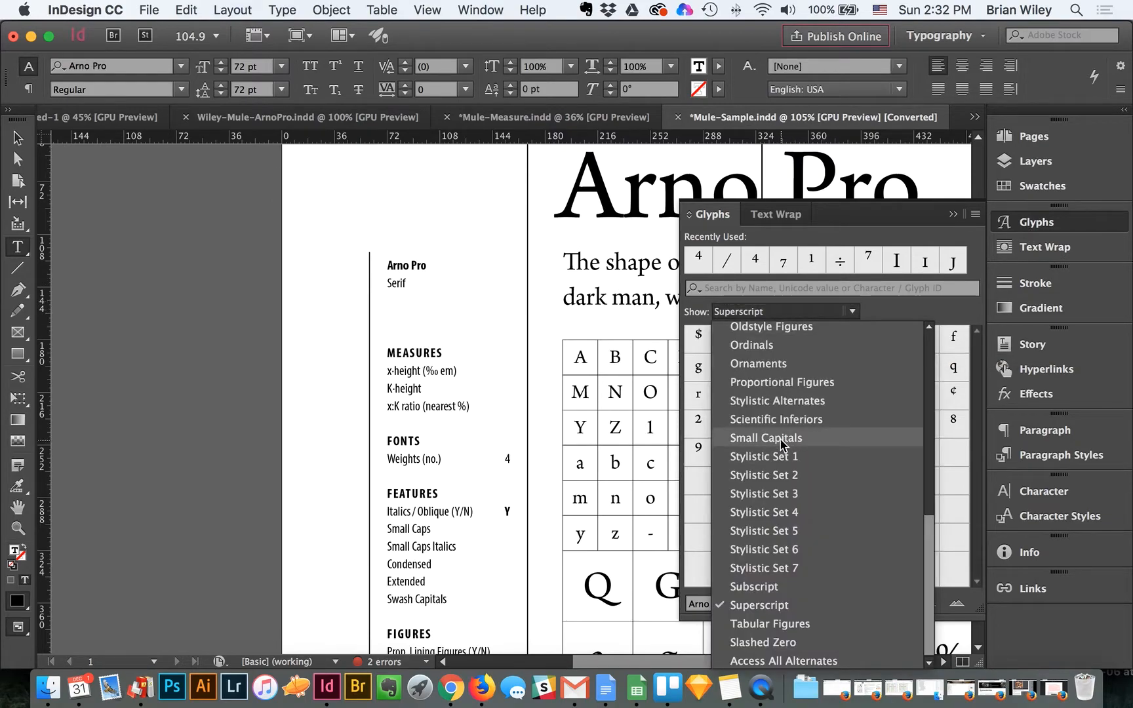
left_click(782, 438)
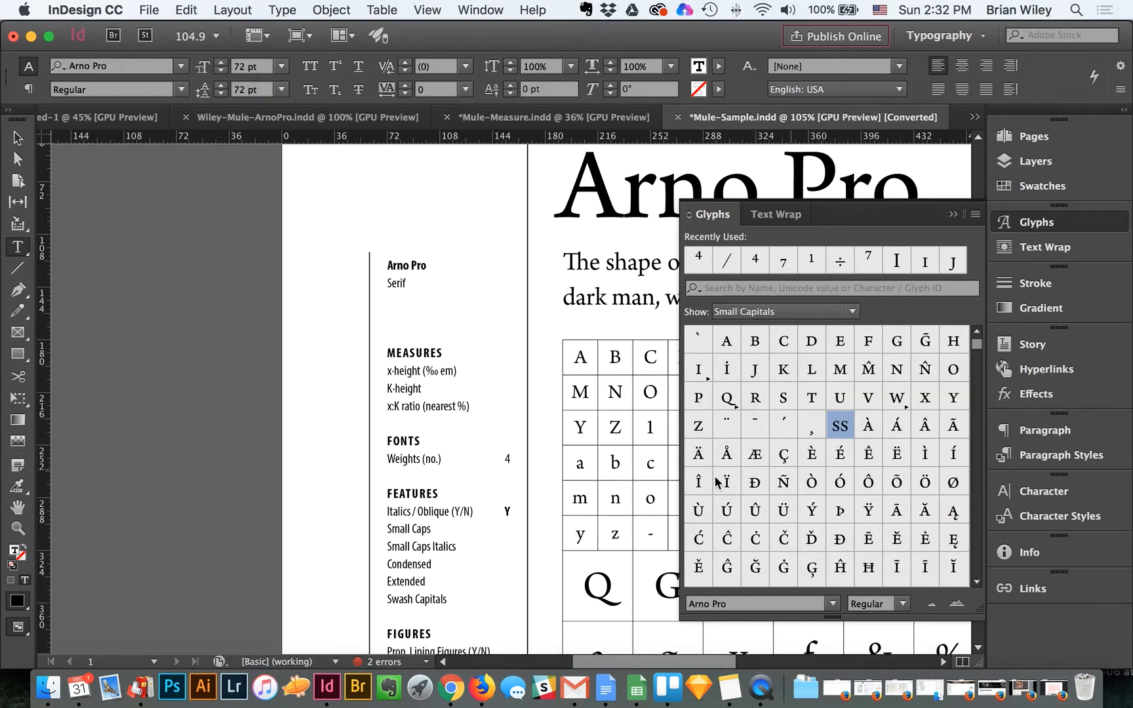
Step: Enter Y beside Small Caps in the Features list
left_click(454, 528)
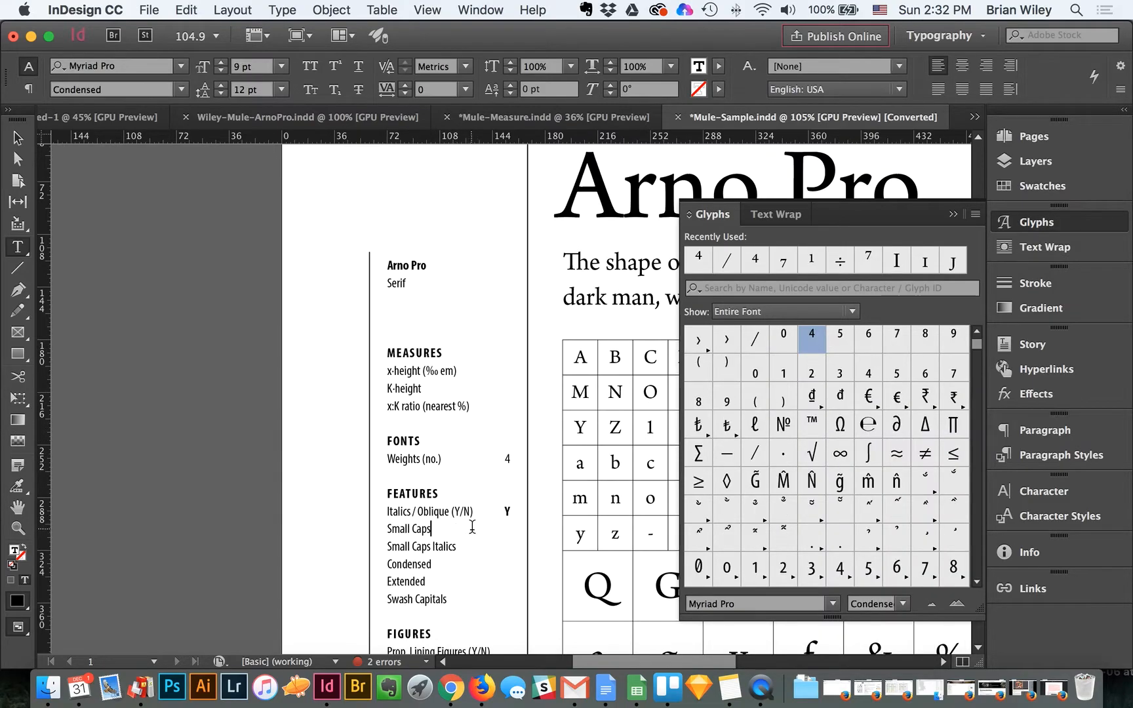
key("Tab")
type("Y")
key("Down")
Step: Place the text cursor in the Arno Pro heading and examine the Small Capitals glyphs of Arno Pro Regular
left_click(649, 181)
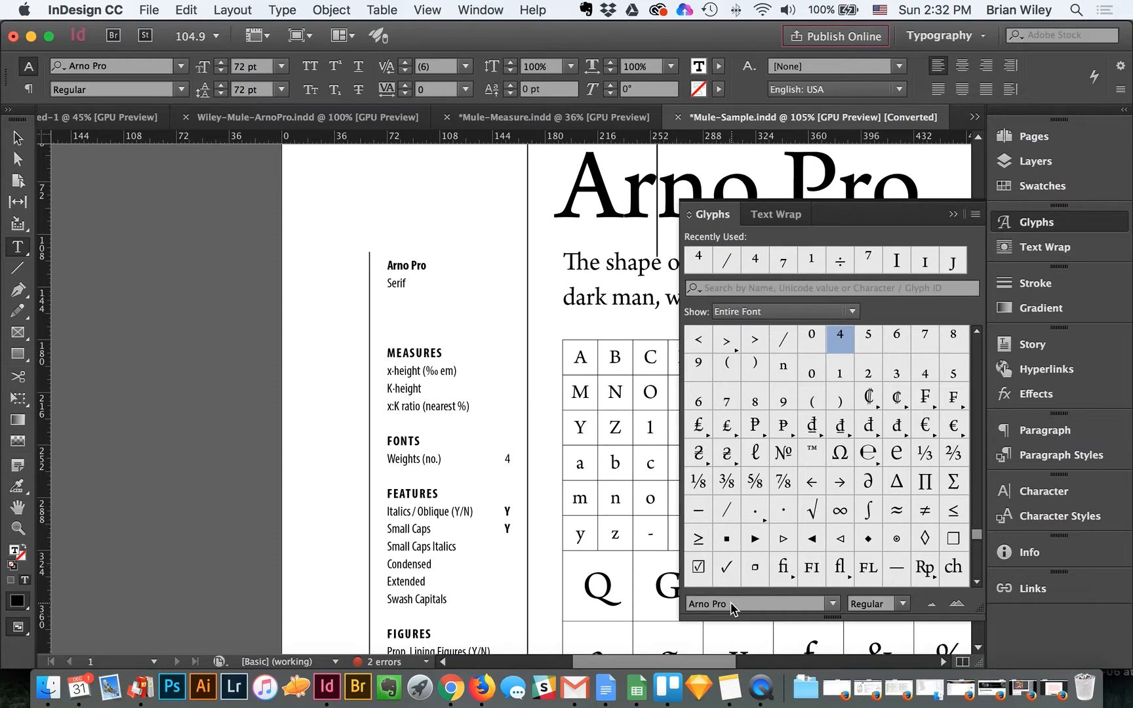
left_click(457, 545)
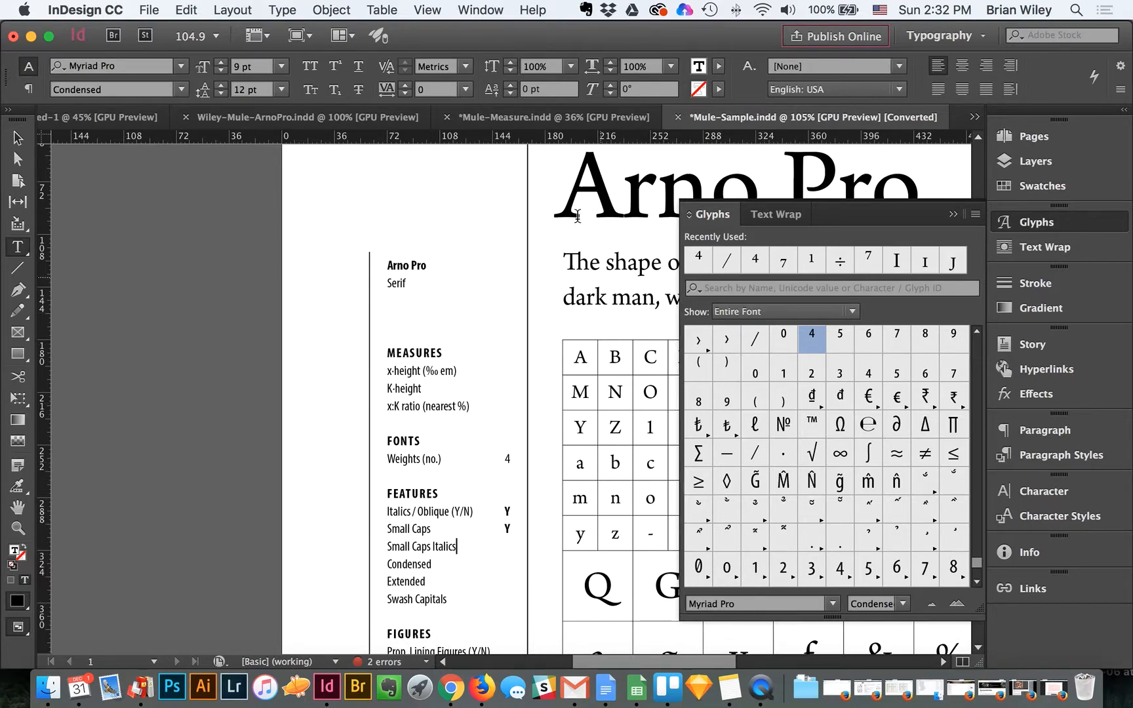
left_click(613, 195)
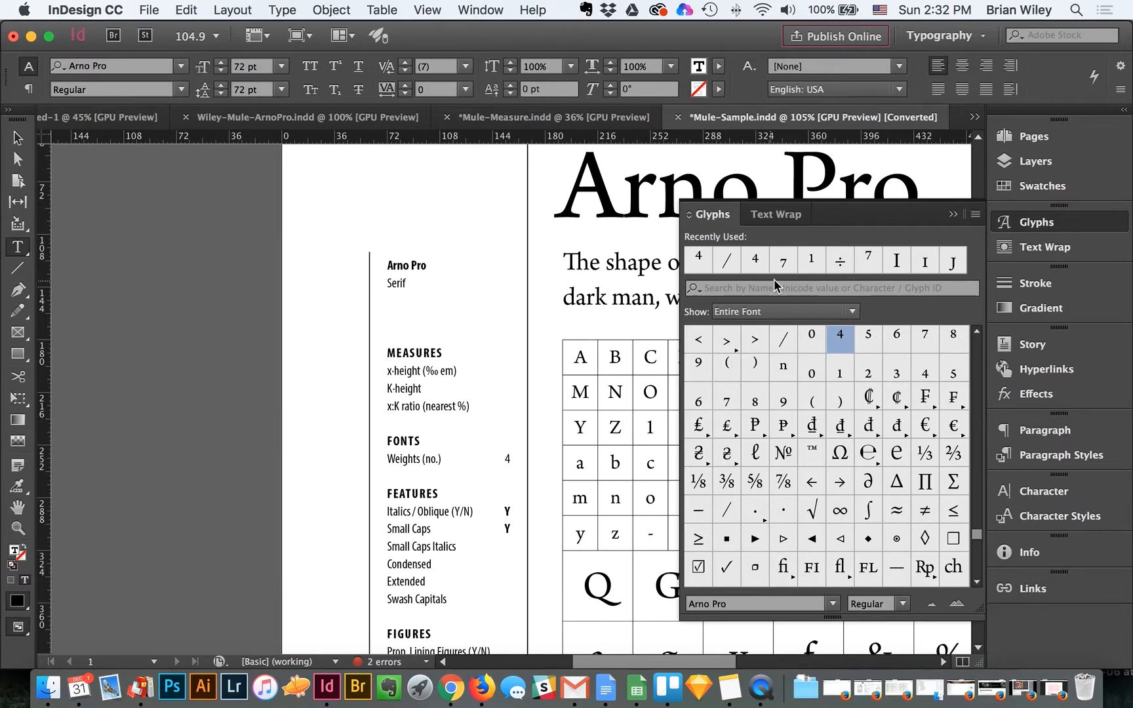
left_click(767, 314)
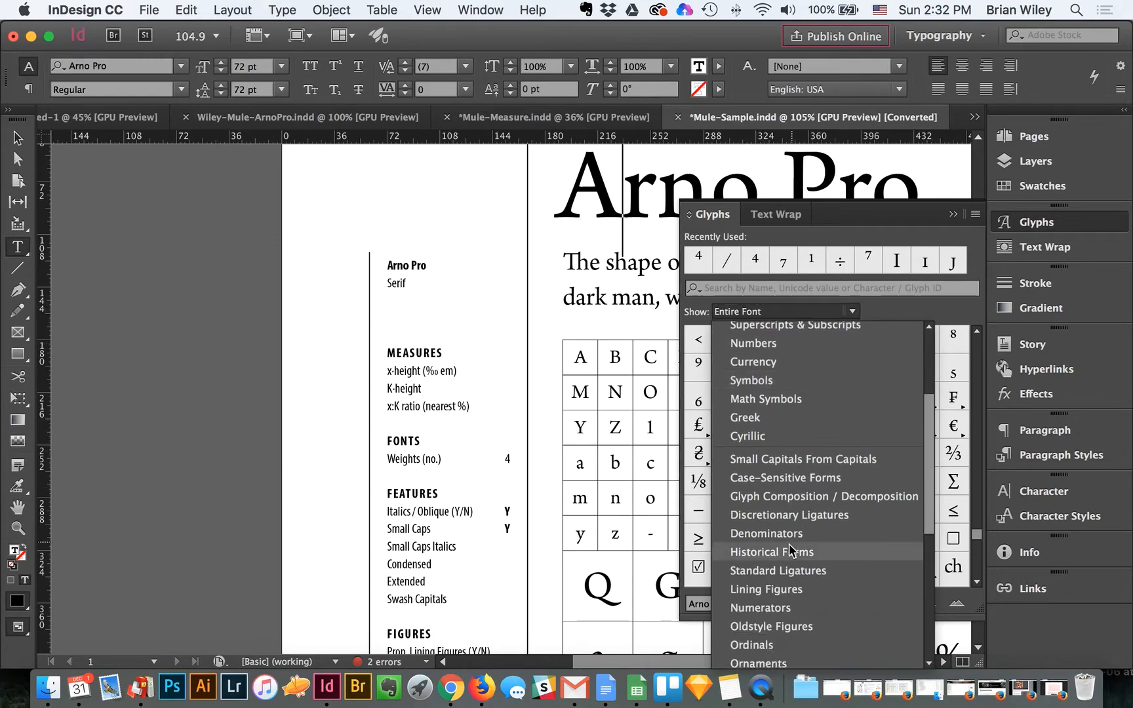
scroll(791, 545, "down", 5)
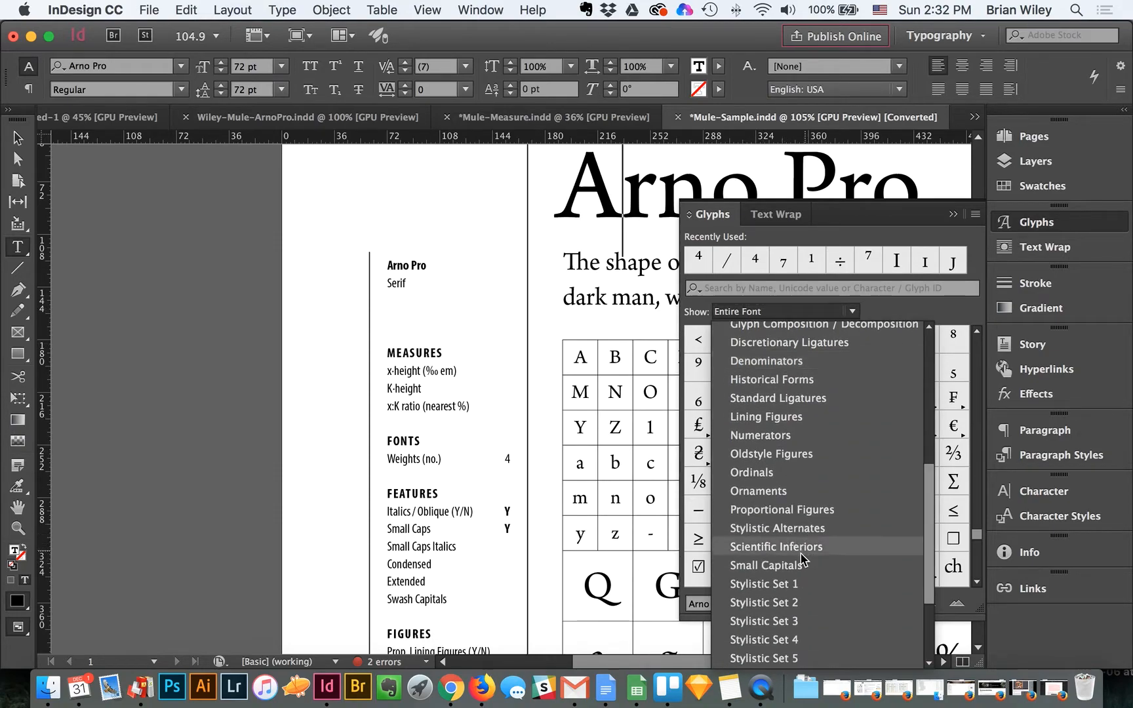
left_click(792, 565)
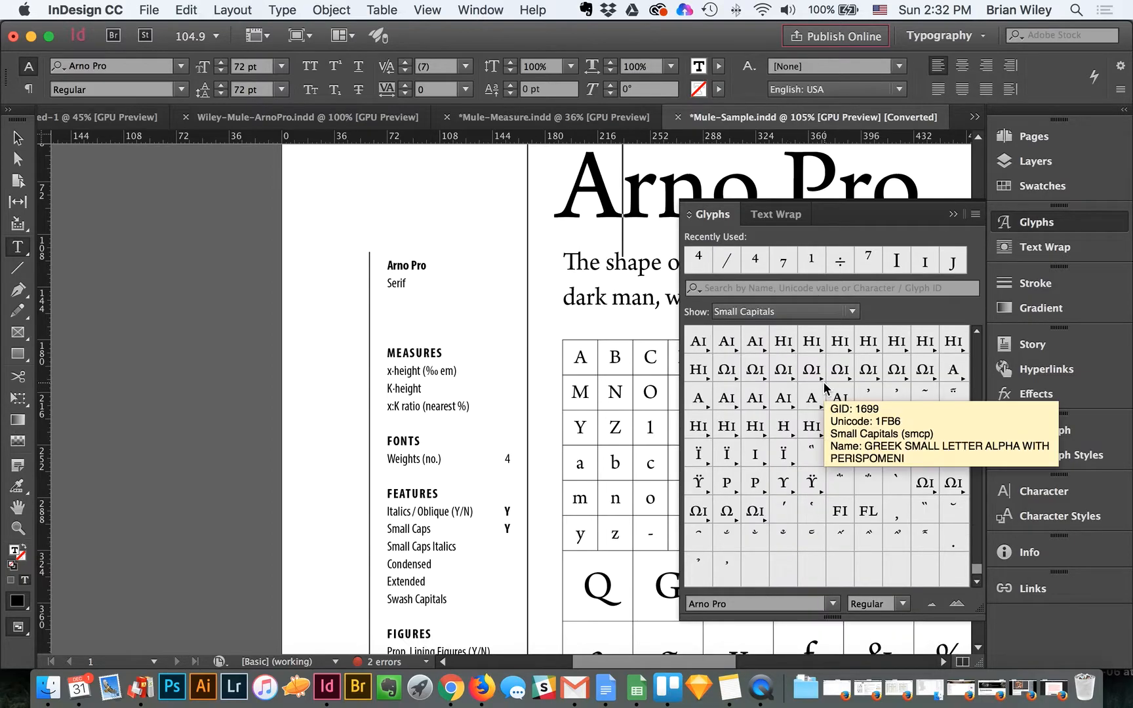
scroll(813, 435, "up", 15)
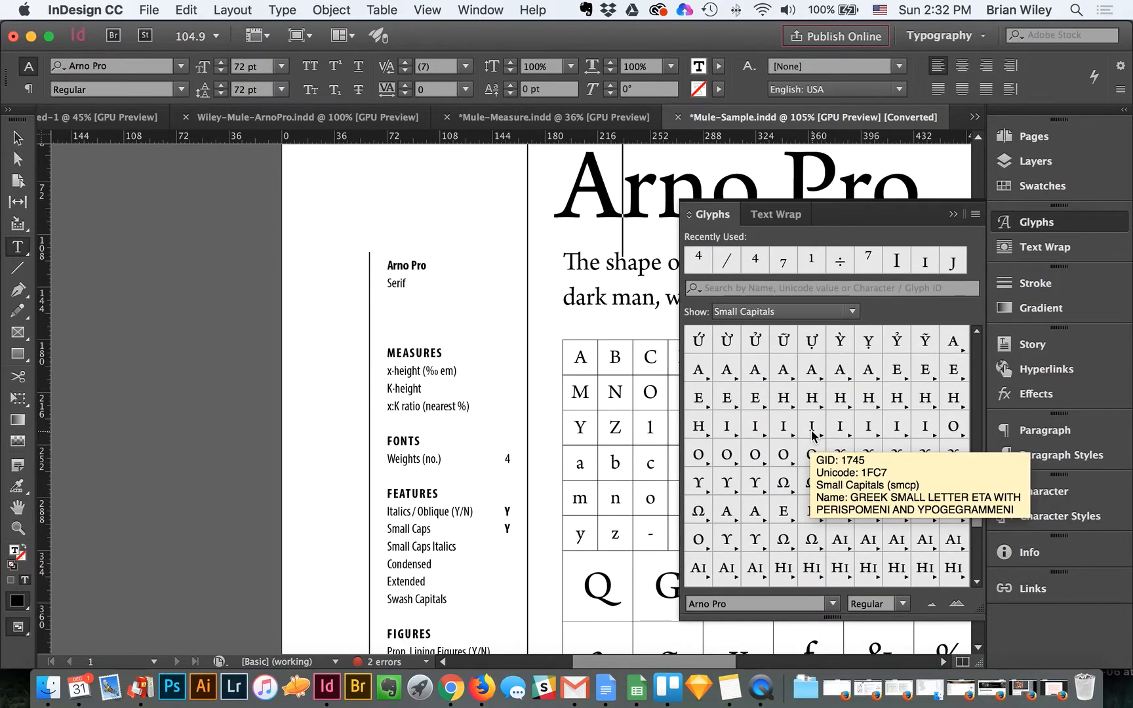
scroll(813, 435, "down", 8)
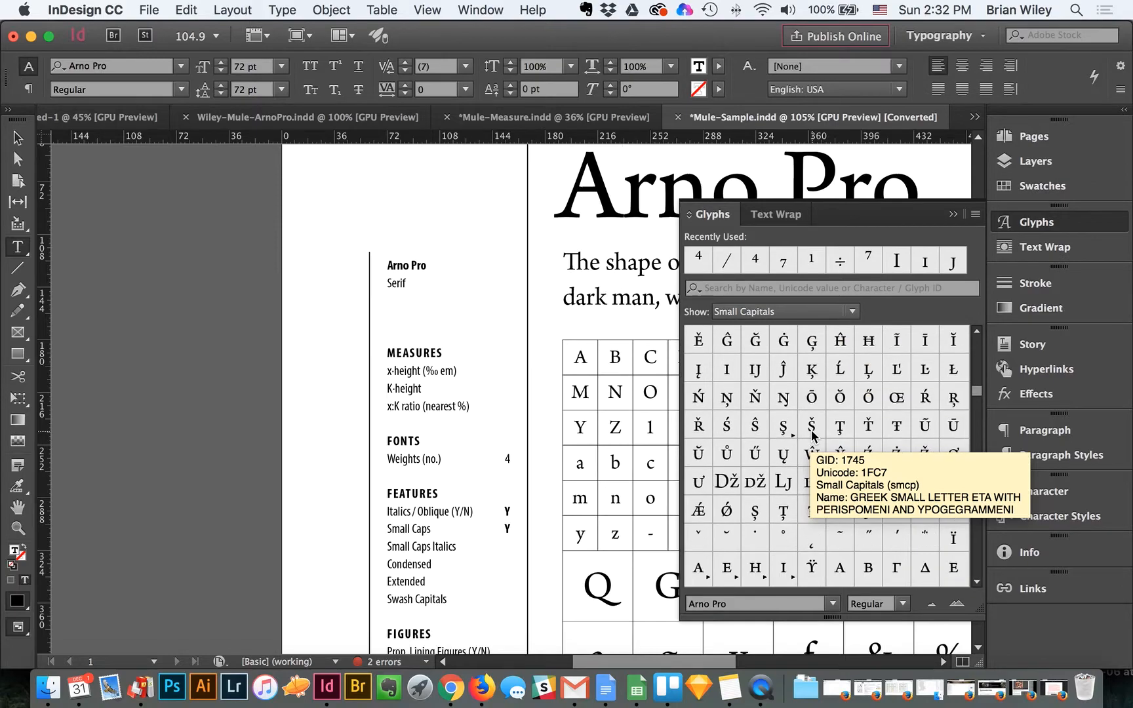
left_click(816, 462)
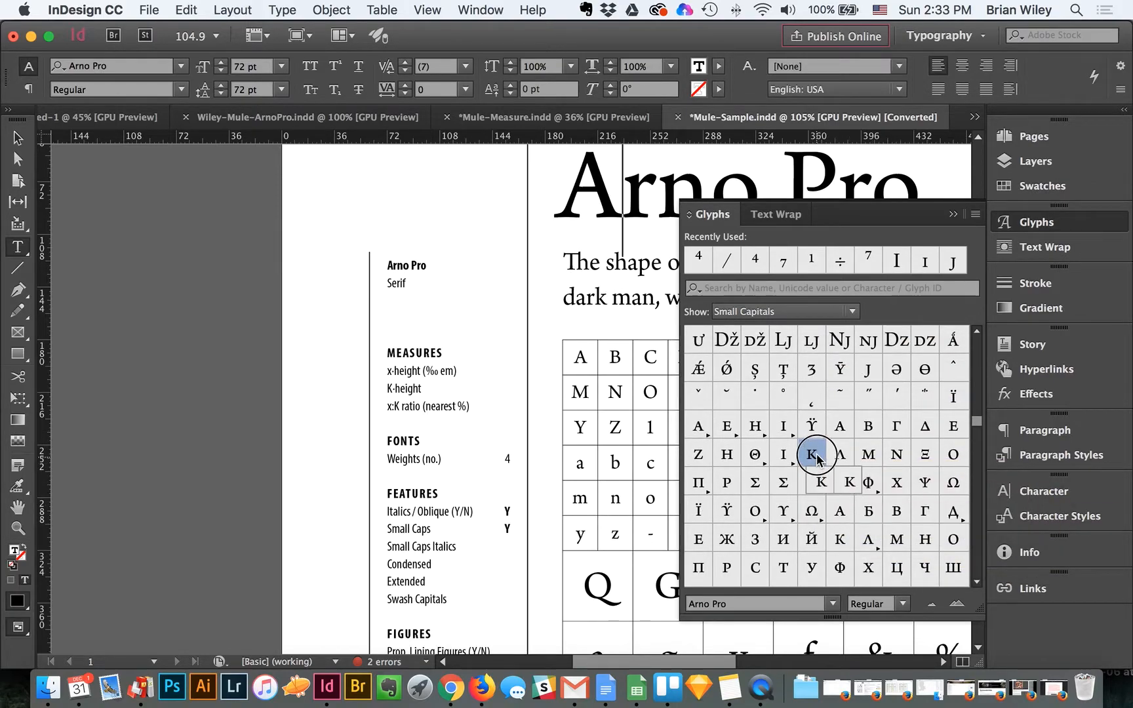
scroll(832, 400, "up", 8)
scroll(830, 393, "up", 3)
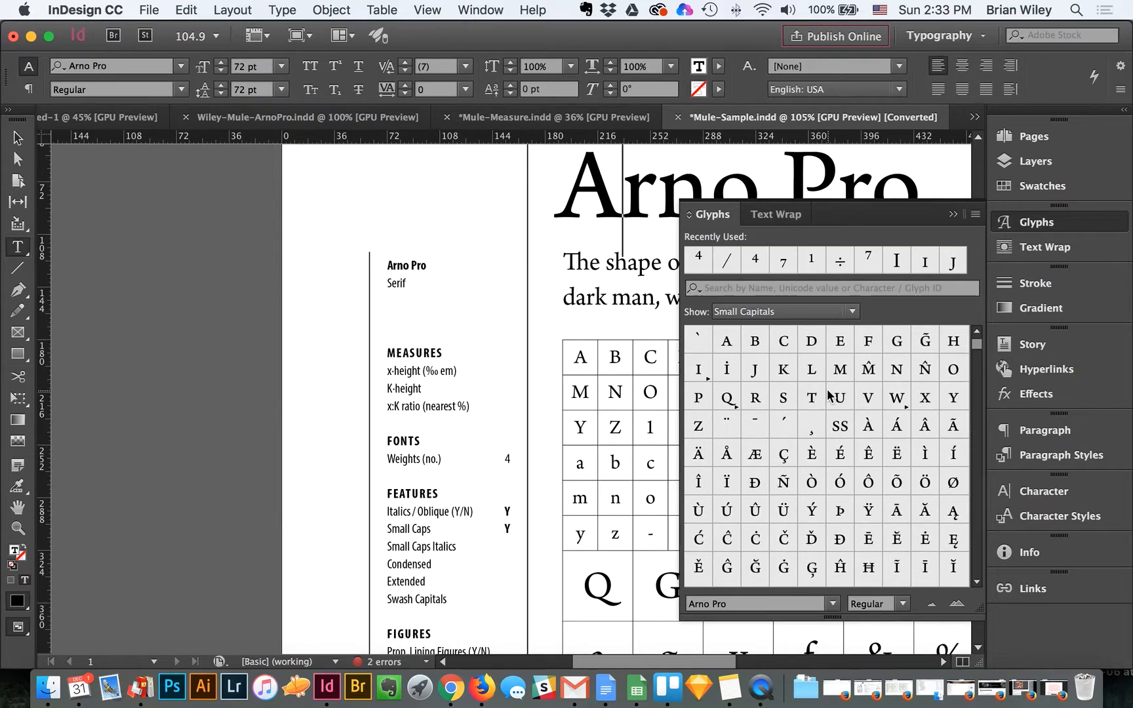
Step: Switch the Small Capitals glyph listing to Arno Pro Italic and enter Y beside Small Caps Italics in the Features list
left_click(904, 604)
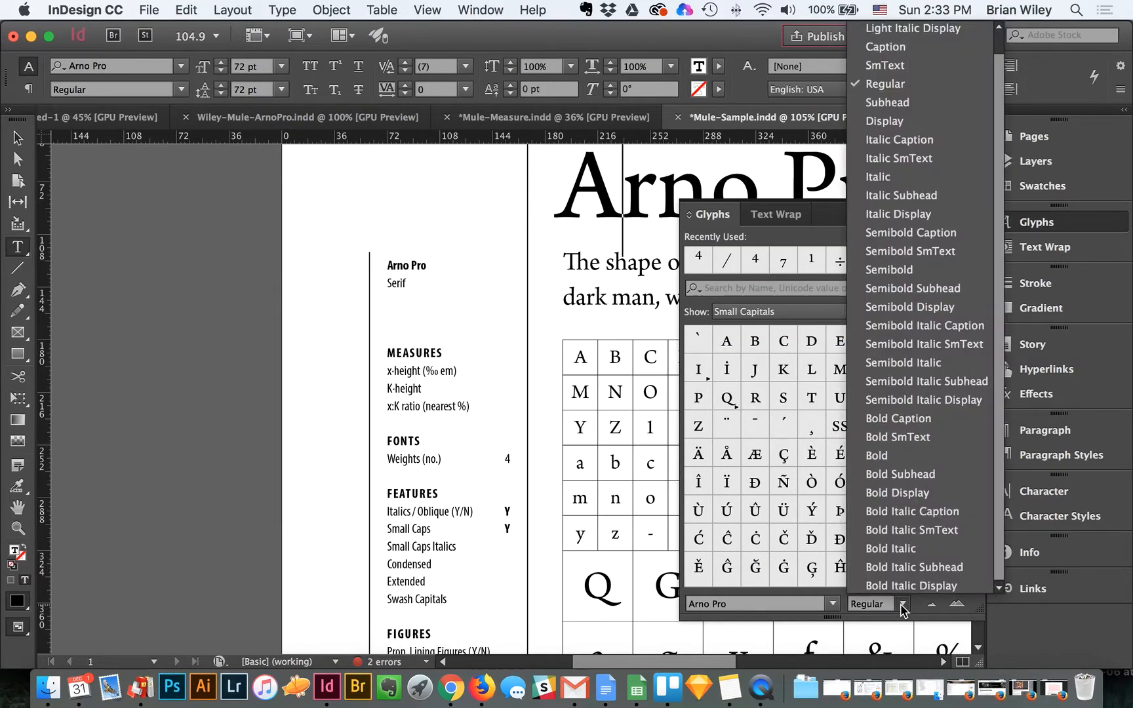
left_click(885, 177)
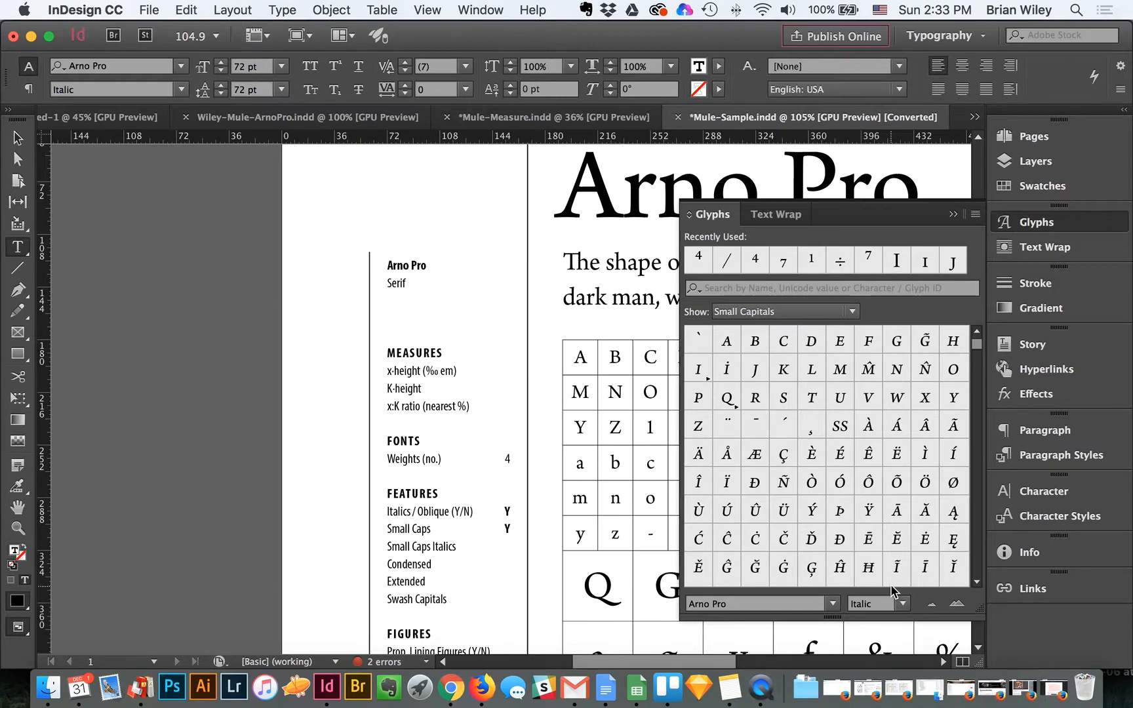
left_click(463, 548)
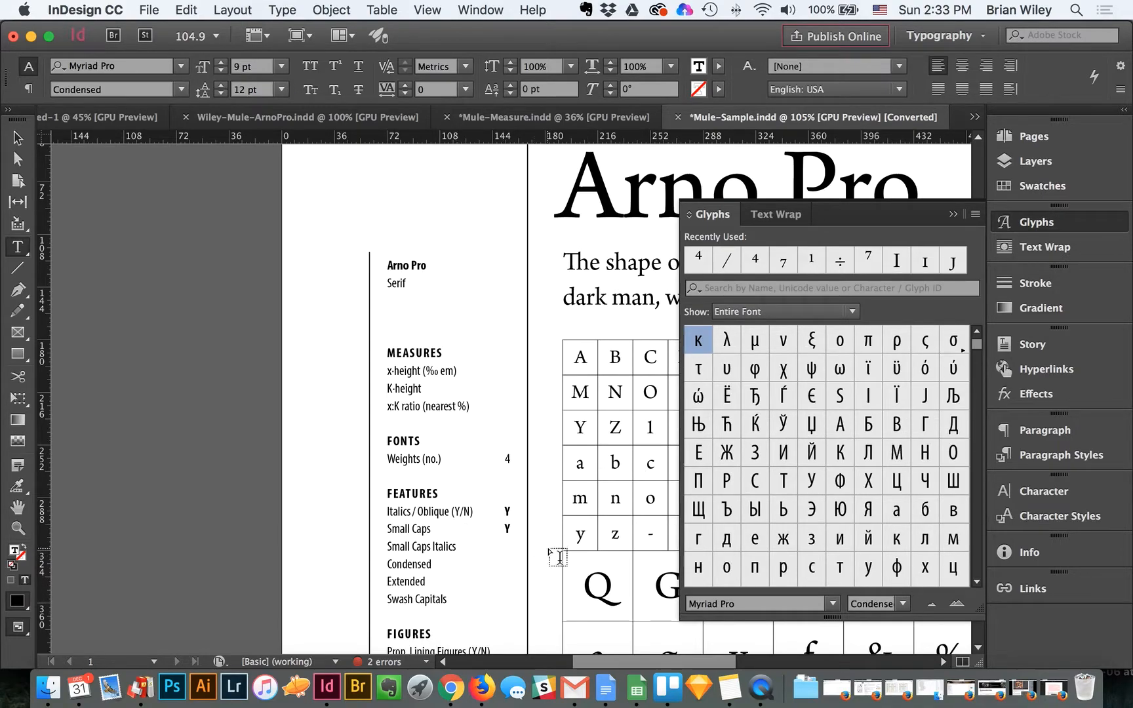
type("Y")
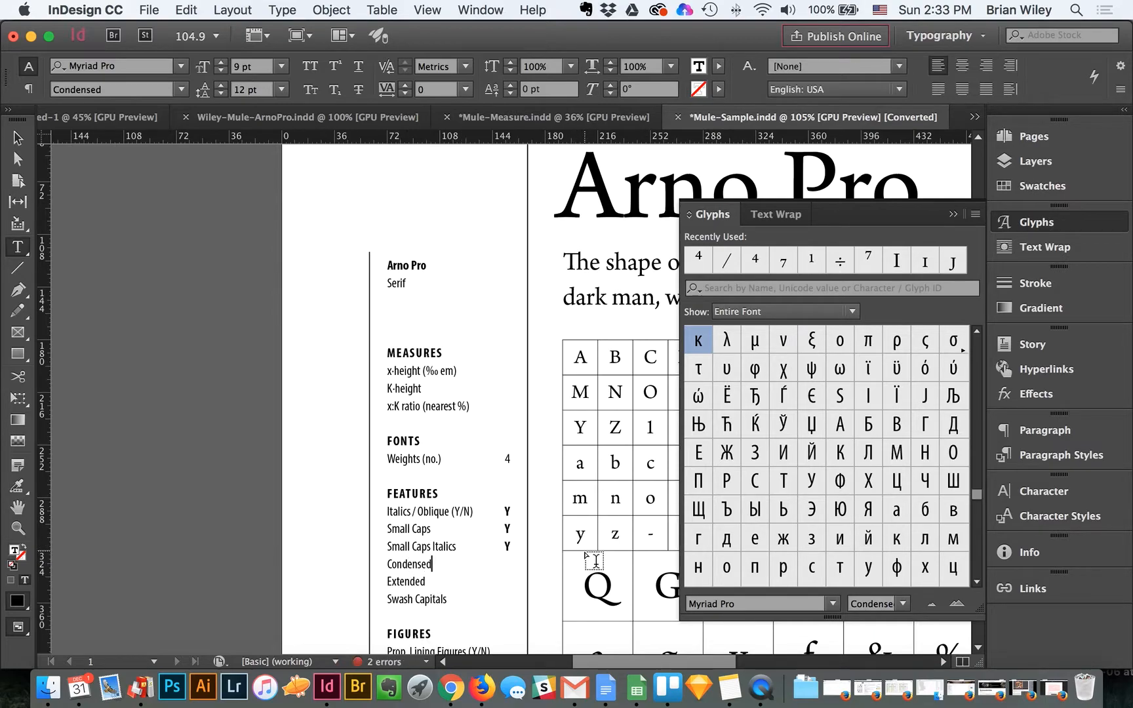
Step: Enter N beside both Condensed and Extended, and move the text cursor to the value position beside Swash Capitals
key("Tab")
type("N")
key("Down")
key("Tab")
type("N")
key("Down")
key("Tab")
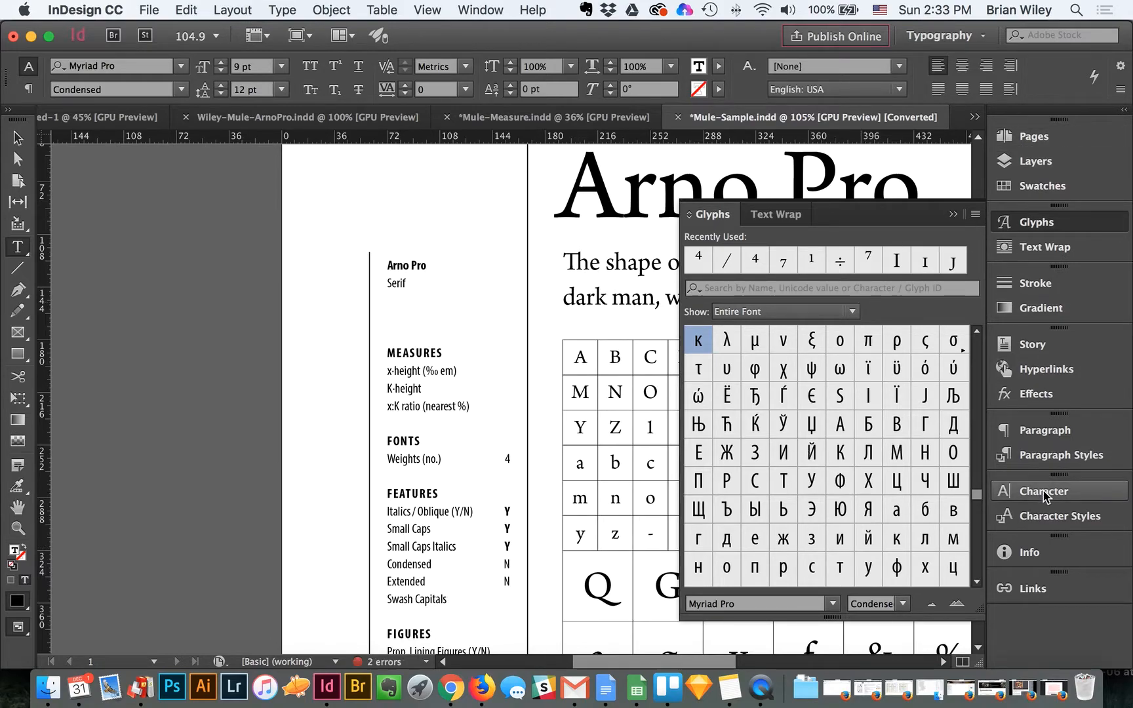
Step: Check the Character settings for the OpenType options, dismiss them and bring back the Glyphs listing
left_click(1044, 497)
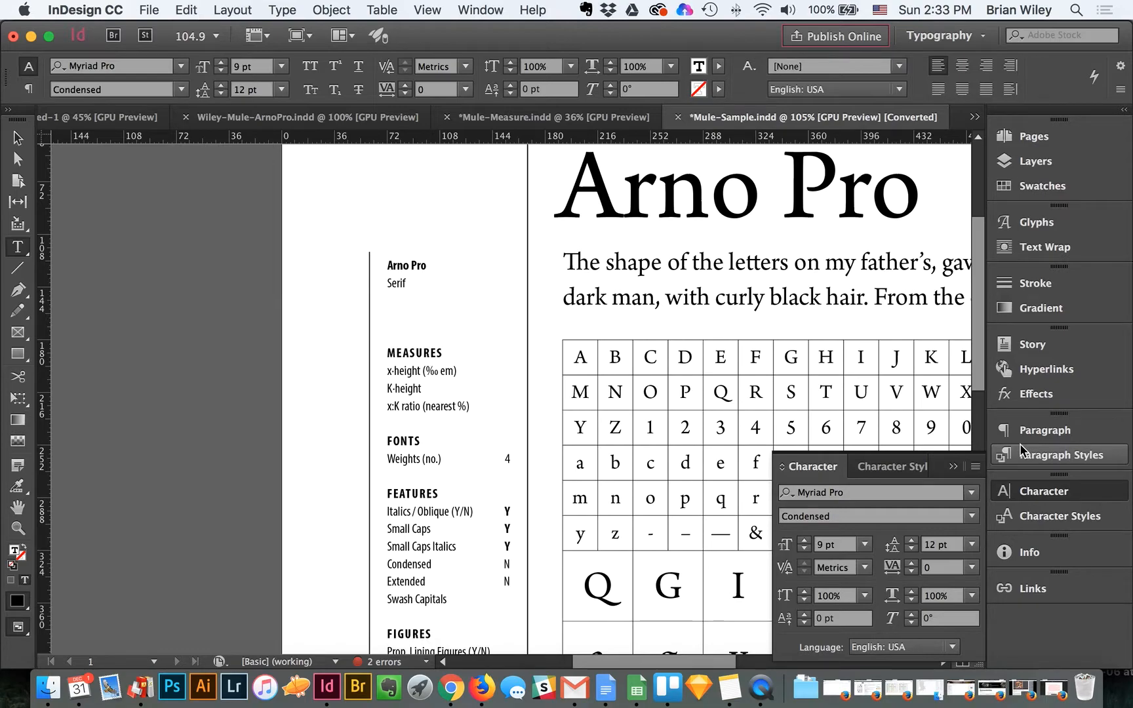
left_click(982, 468)
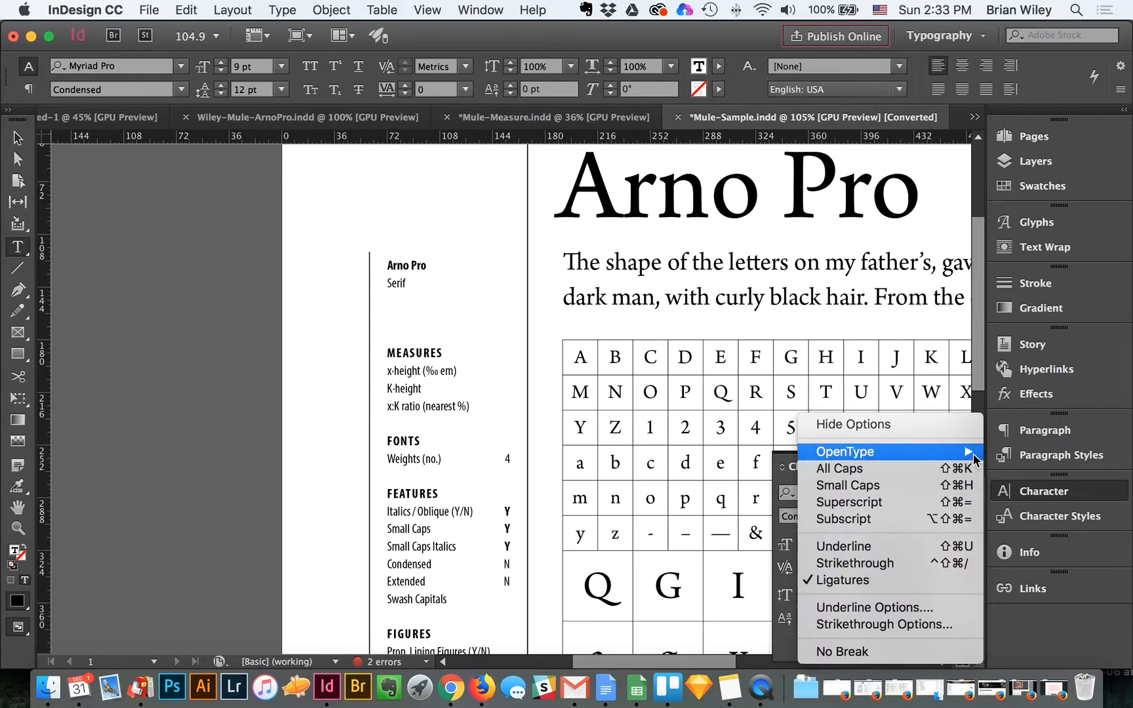
mouse_move(853, 452)
mouse_move(732, 464)
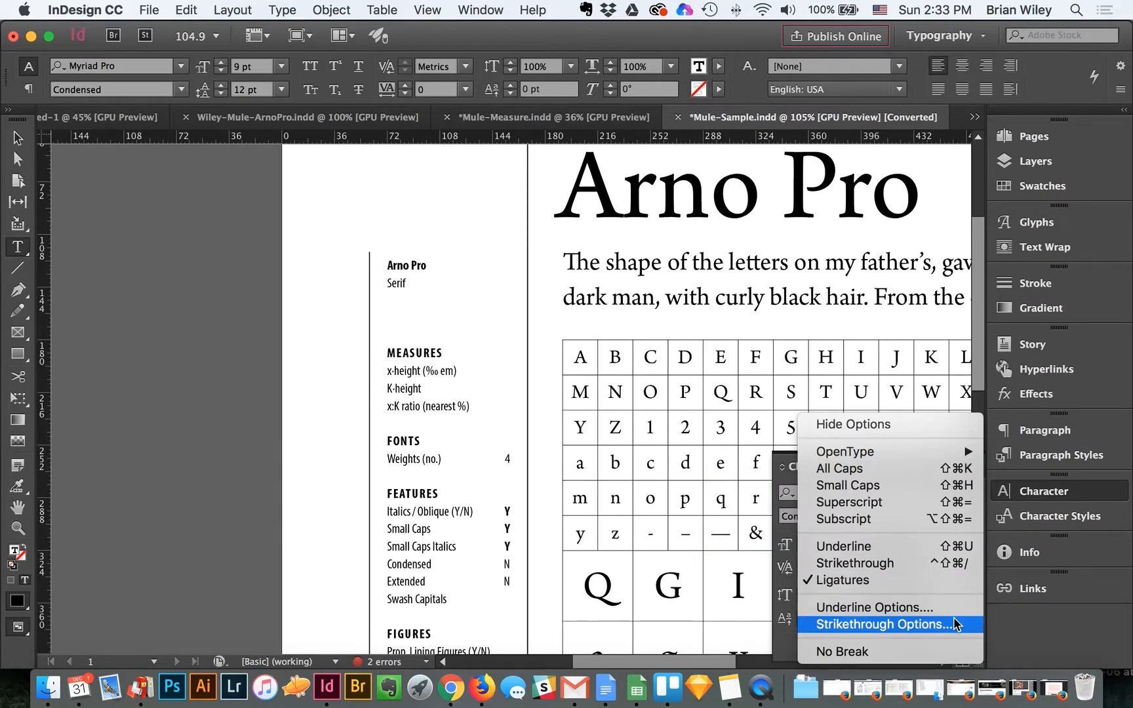
left_click(1069, 640)
left_click(1036, 222)
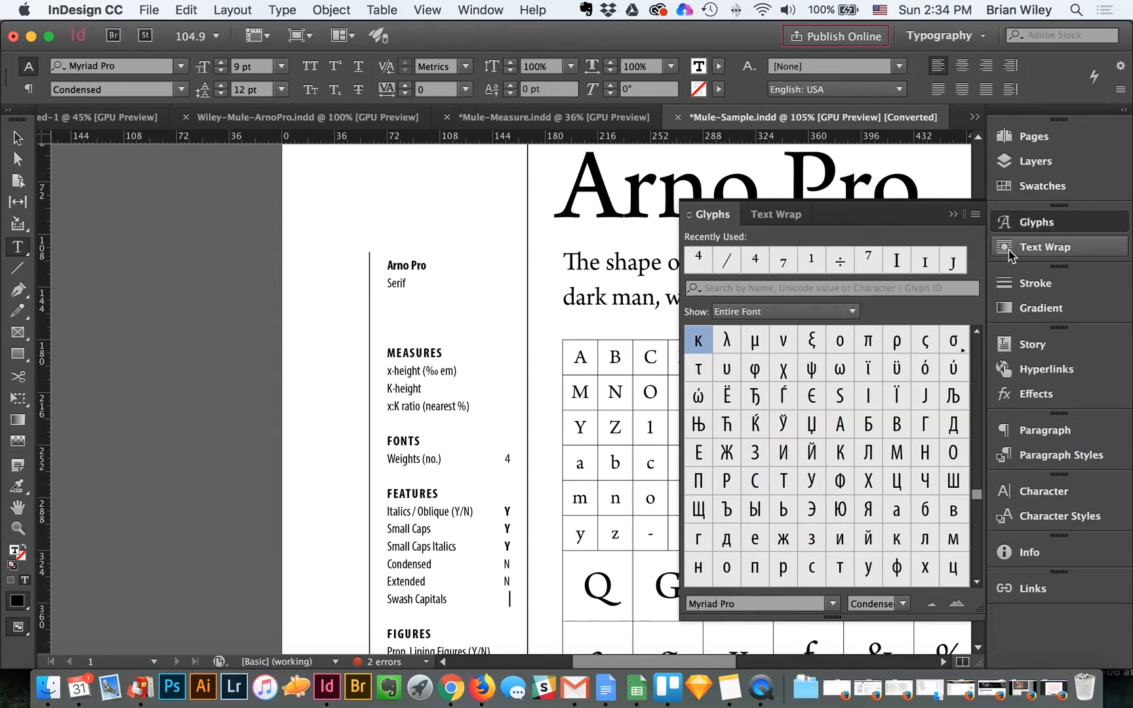
Step: With the cursor in the Arno Pro heading, examine the entire font's glyphs for swash capitals such as the long-tailed Q
left_click(663, 199)
left_click(747, 314)
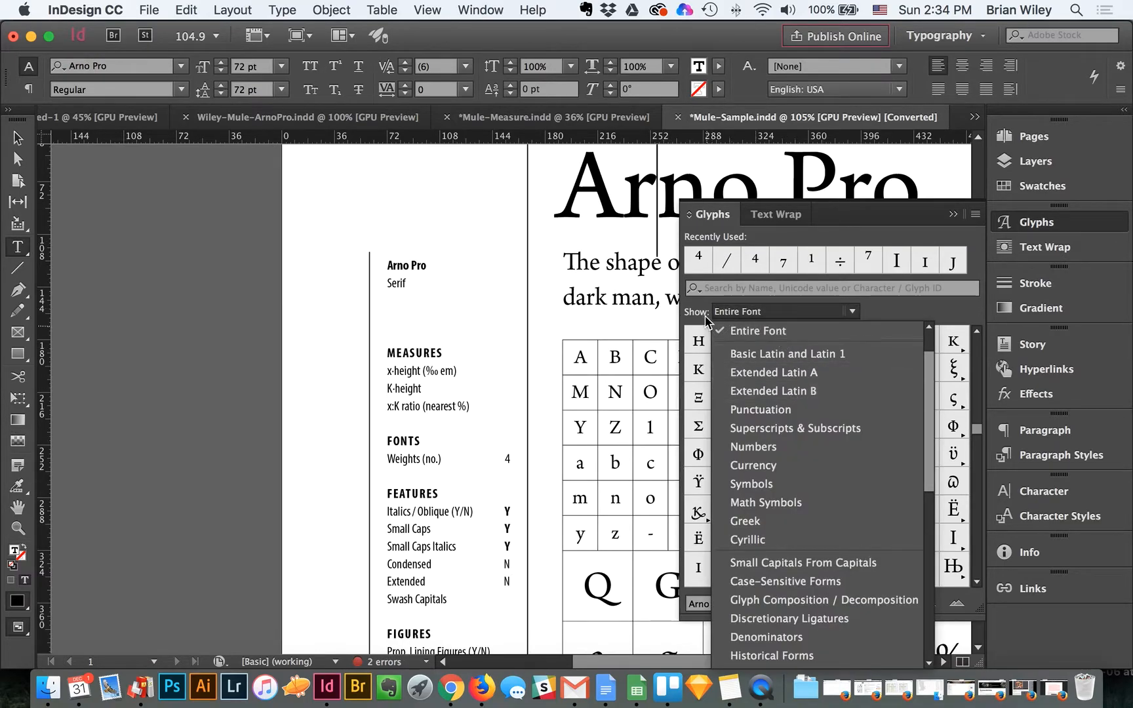
left_click(758, 331)
scroll(786, 431, "up", 3)
scroll(789, 431, "up", 10)
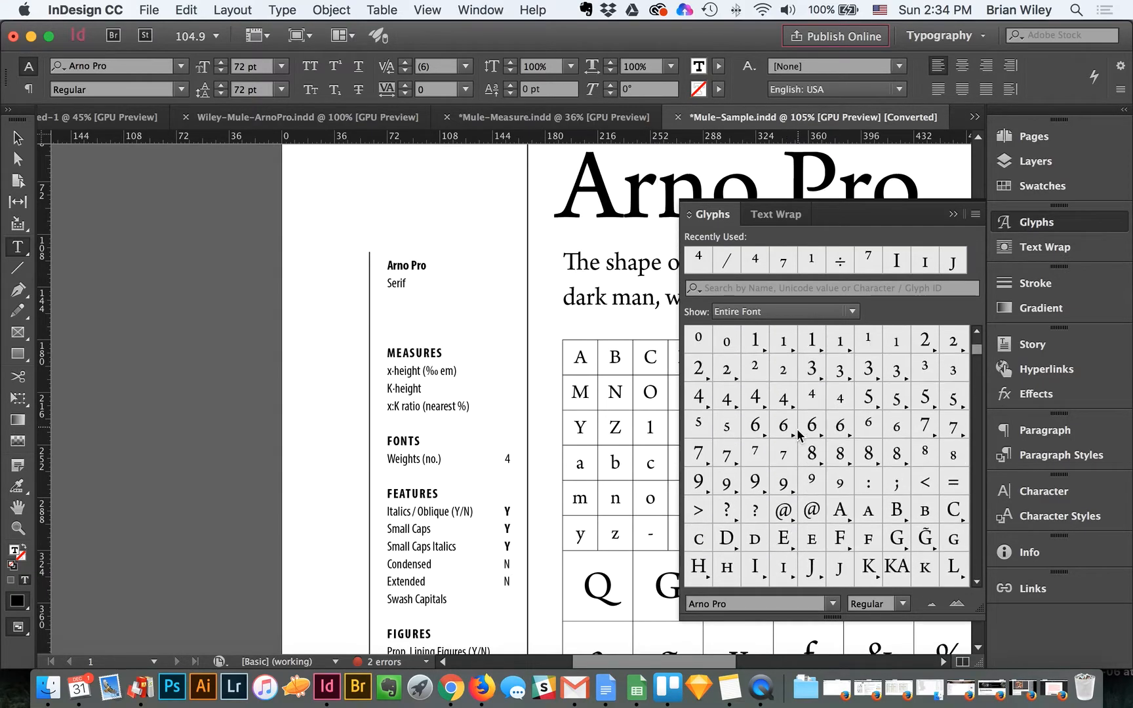
scroll(800, 436, "down", 5)
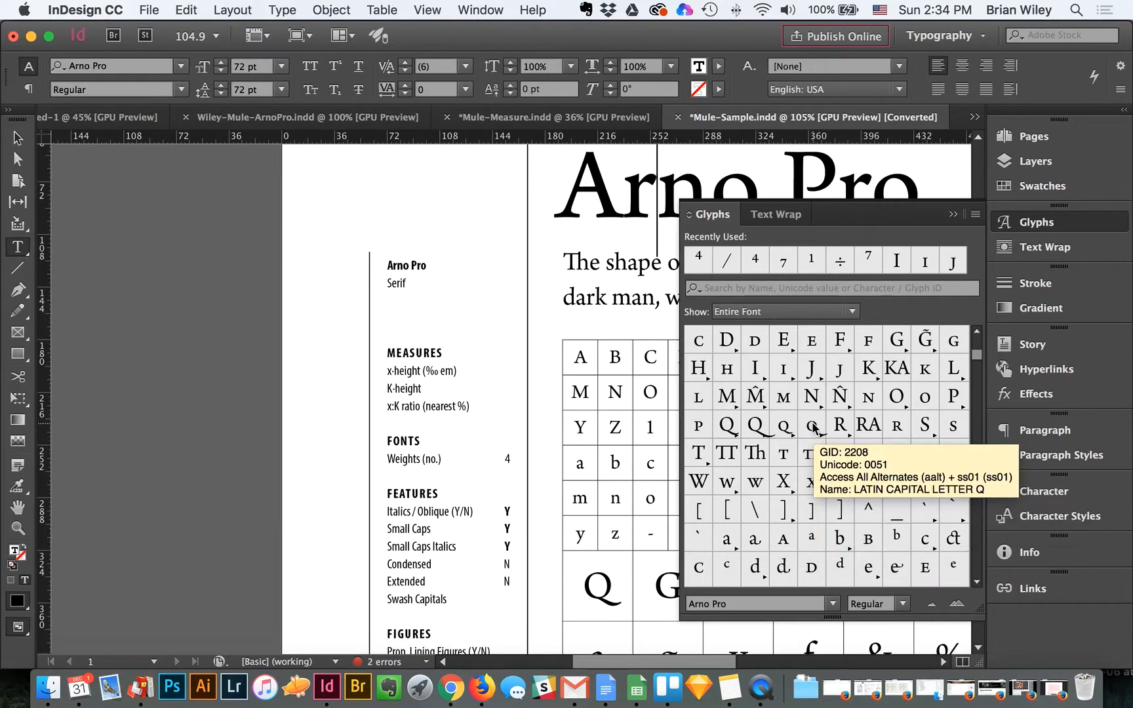
mouse_move(755, 427)
left_mouse_down()
mouse_move(770, 461)
mouse_move(759, 460)
mouse_move(755, 425)
left_mouse_up()
left_click(755, 425)
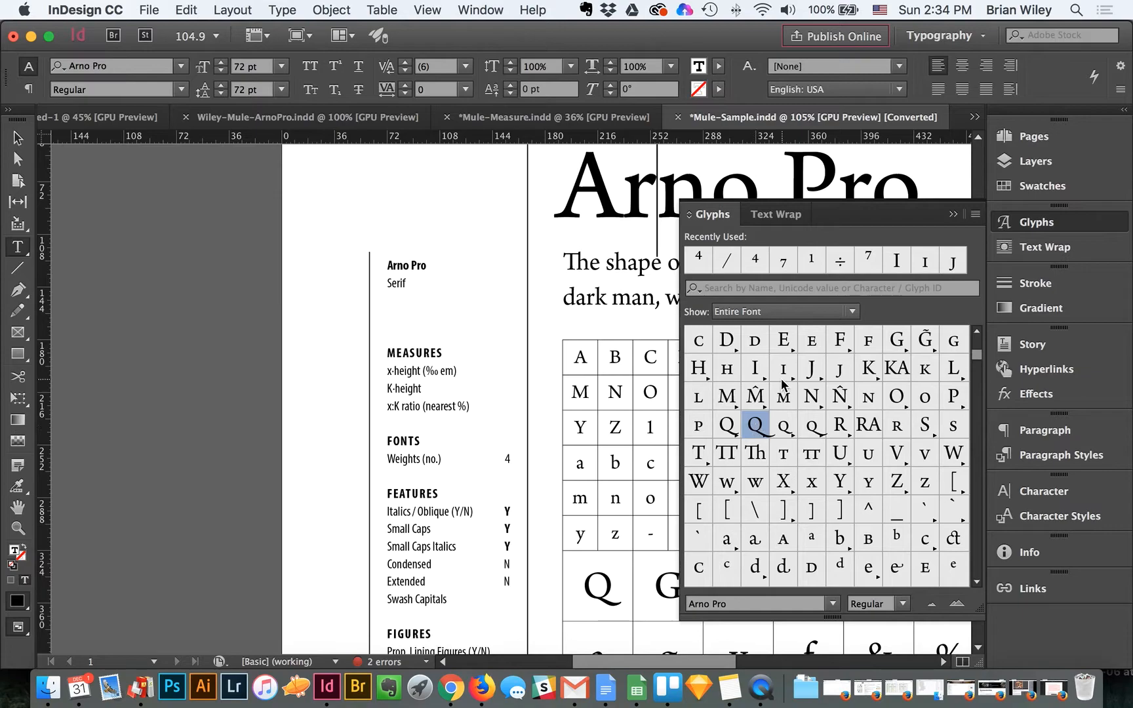
scroll(770, 446, "up", 5)
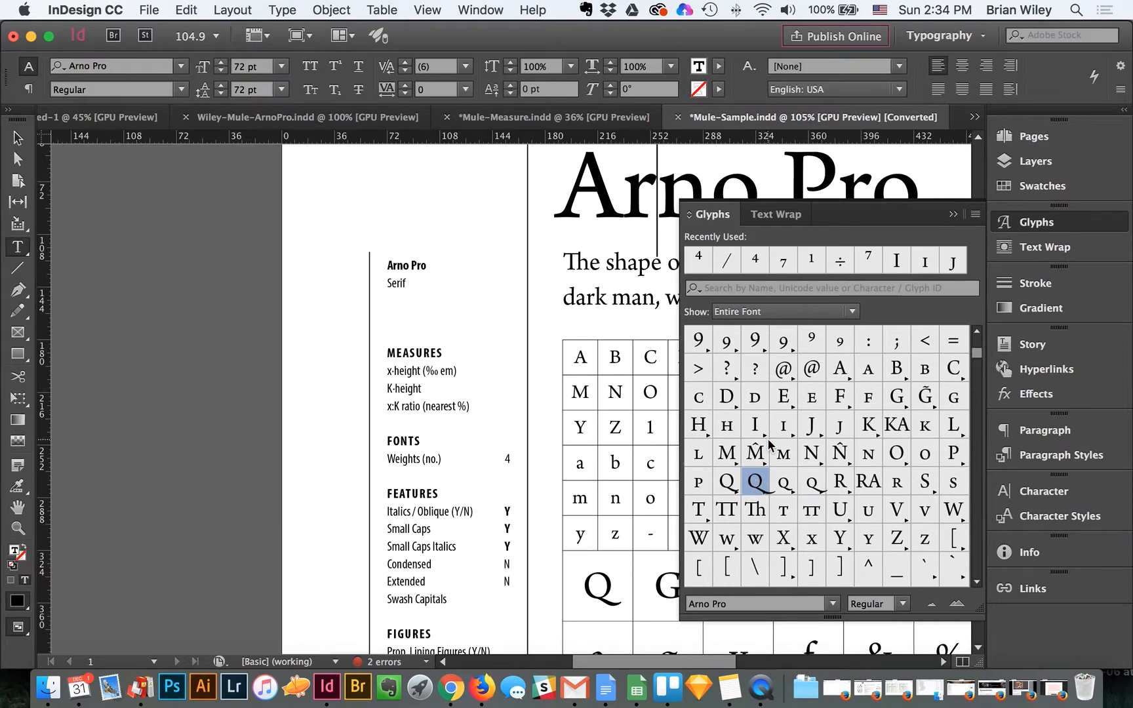
scroll(770, 446, "down", 2)
scroll(771, 446, "down", 6)
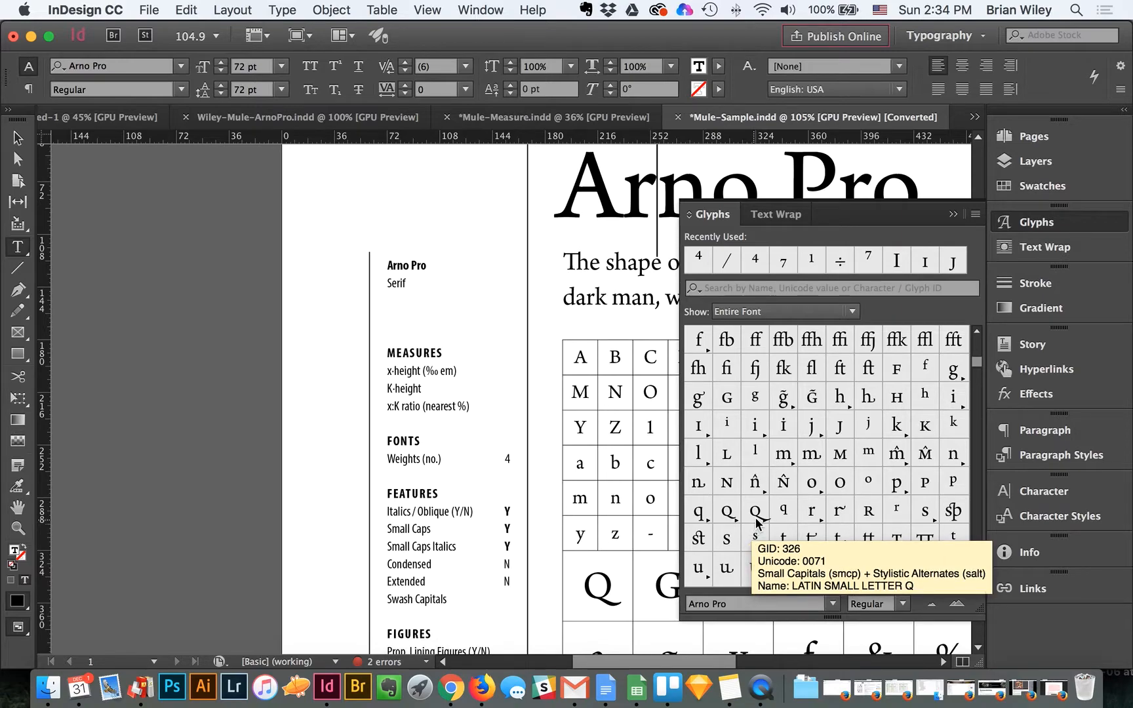
scroll(757, 522, "down", 5)
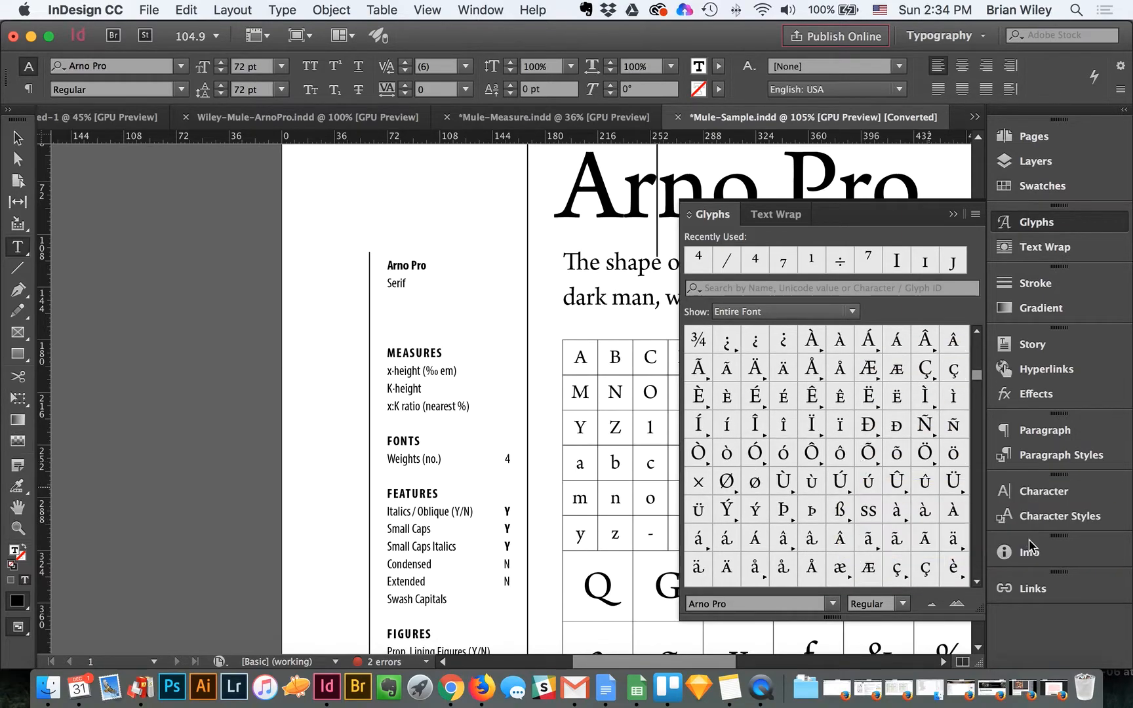
scroll(840, 518, "down", 8)
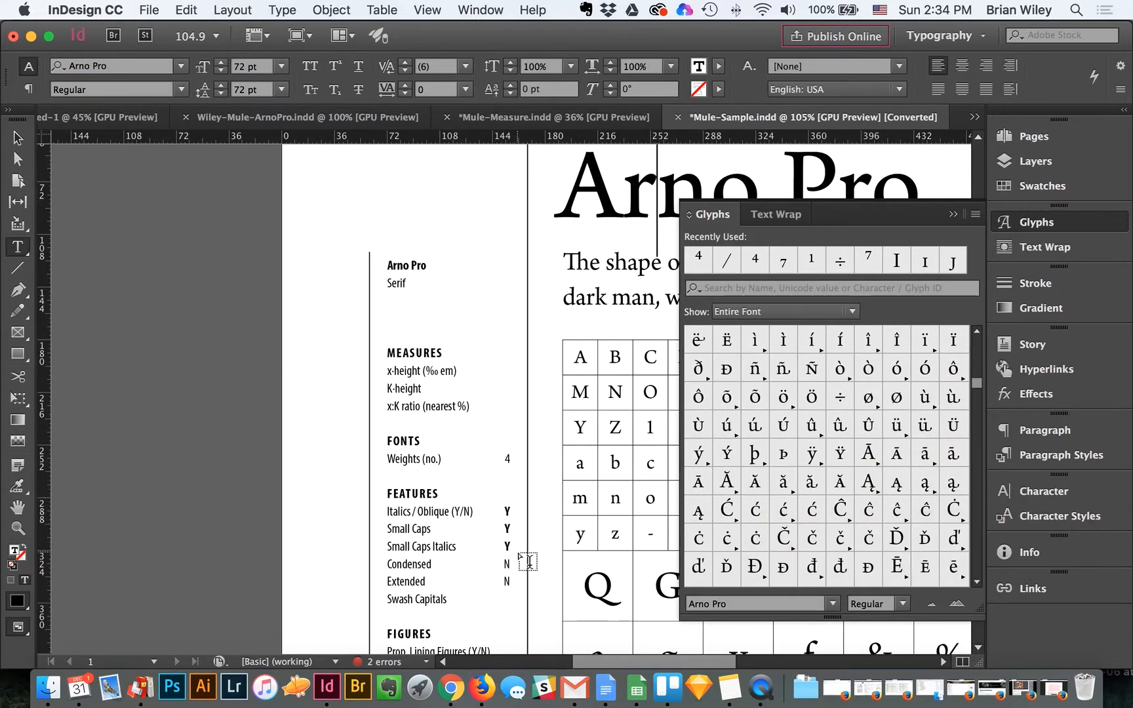
Step: Enter Y beside Swash Capitals in the Features list and collapse the Glyphs listing
left_click(601, 607)
type("Y")
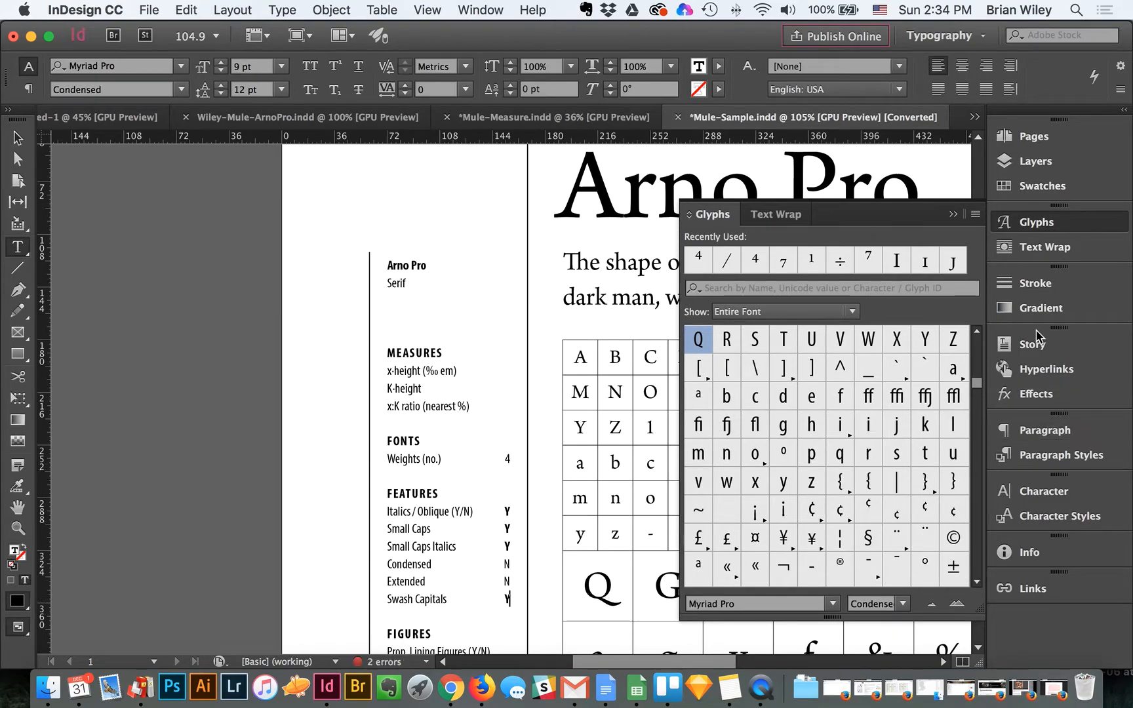
left_click(953, 214)
scroll(460, 448, "down", 5)
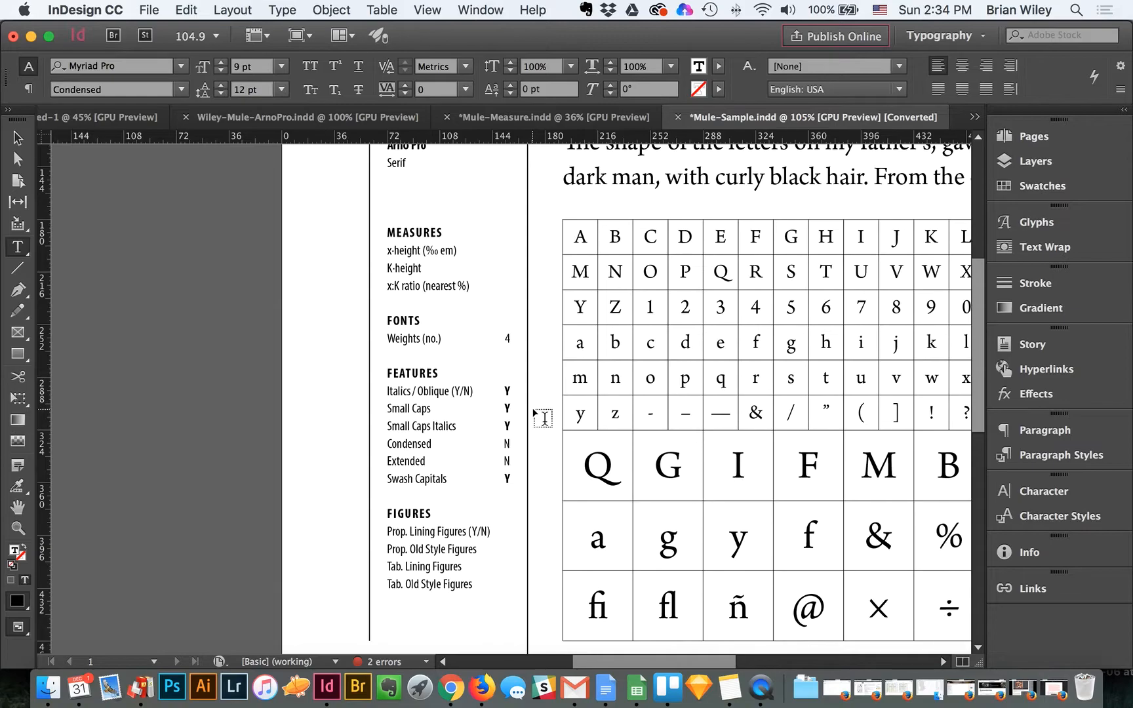
Step: Switch to Firefox and look through the Type Mule Exercise Sheet for the proportional versus tabular figures reference, checking the Type Mule List
key("super+Tab")
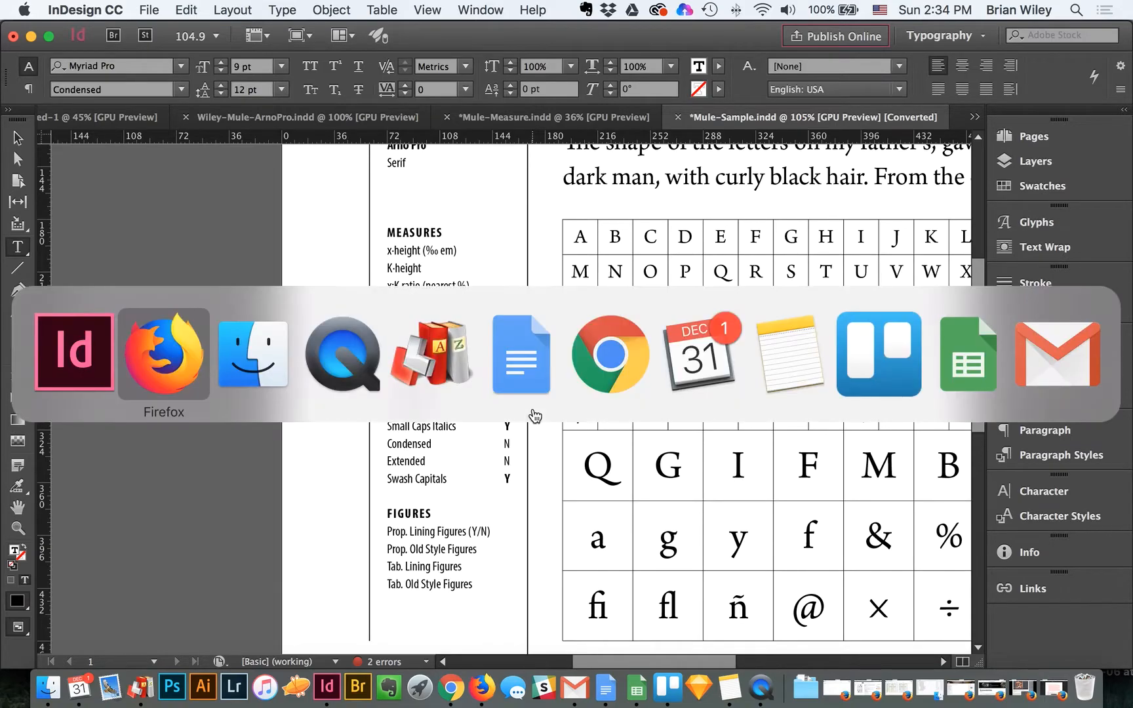
left_click(518, 38)
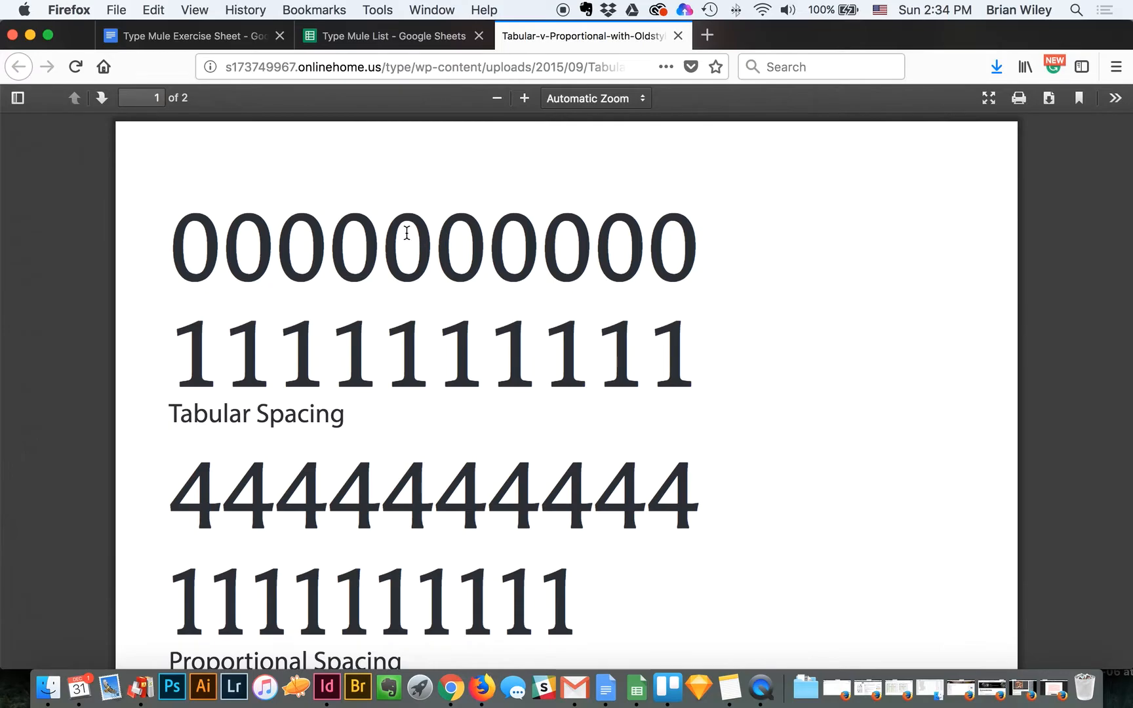
left_click(139, 30)
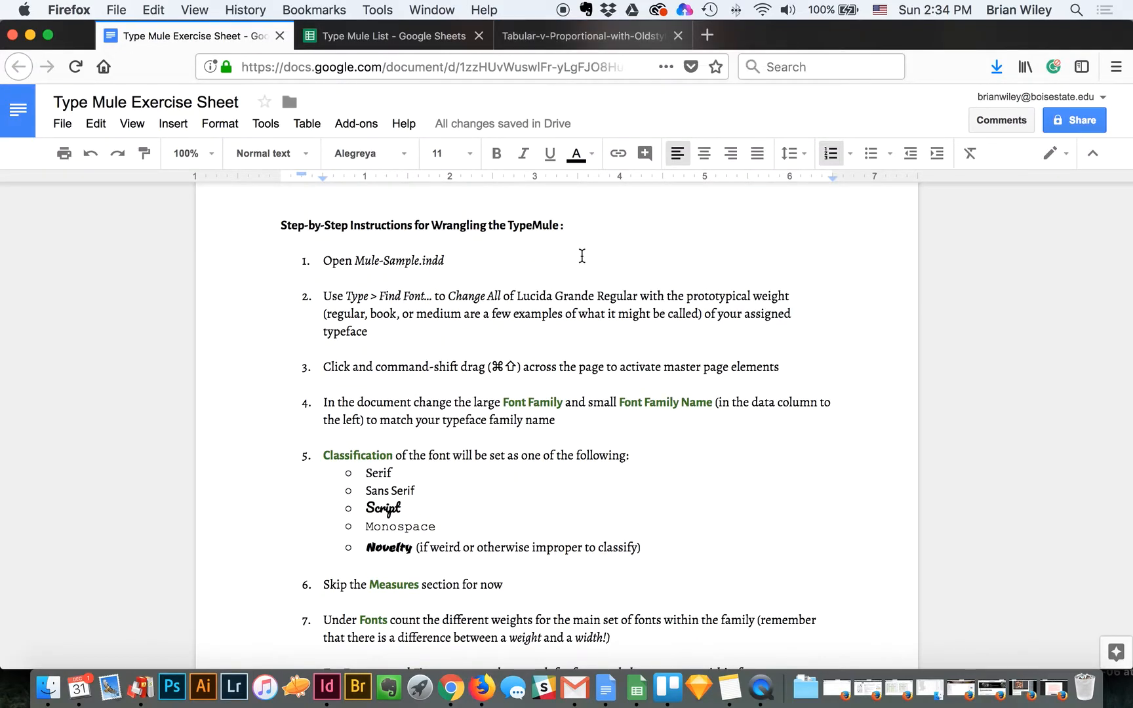
scroll(589, 251, "up", 10)
scroll(589, 251, "down", 1)
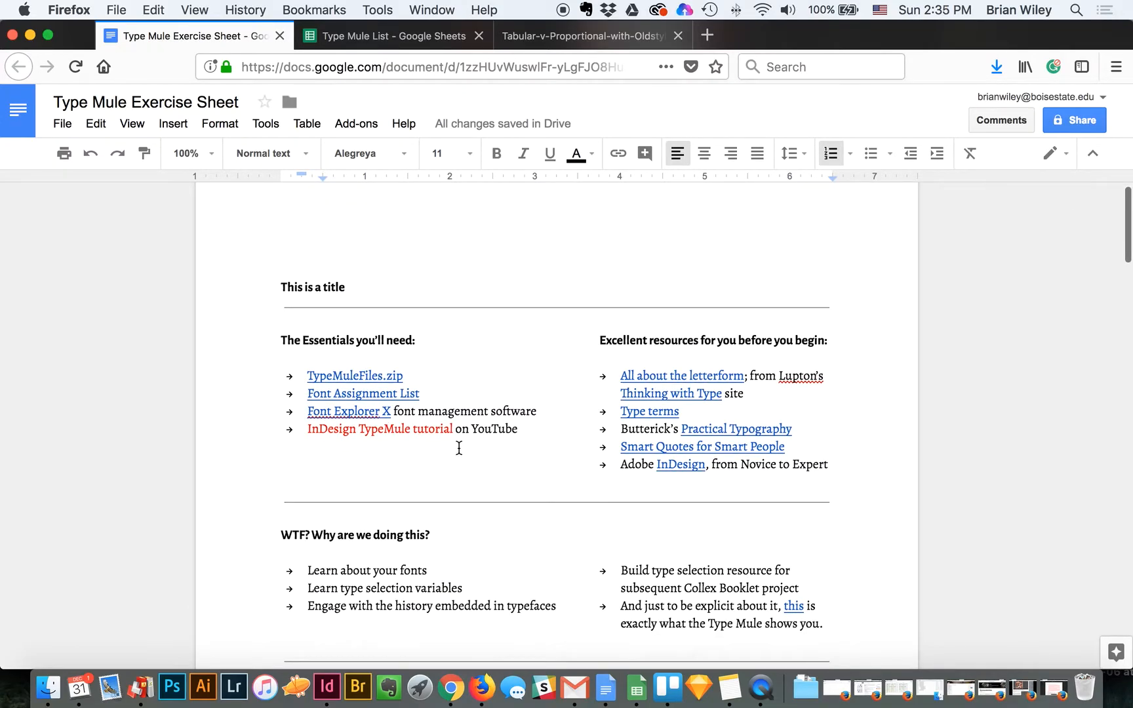
scroll(459, 448, "down", 1)
scroll(459, 448, "down", 10)
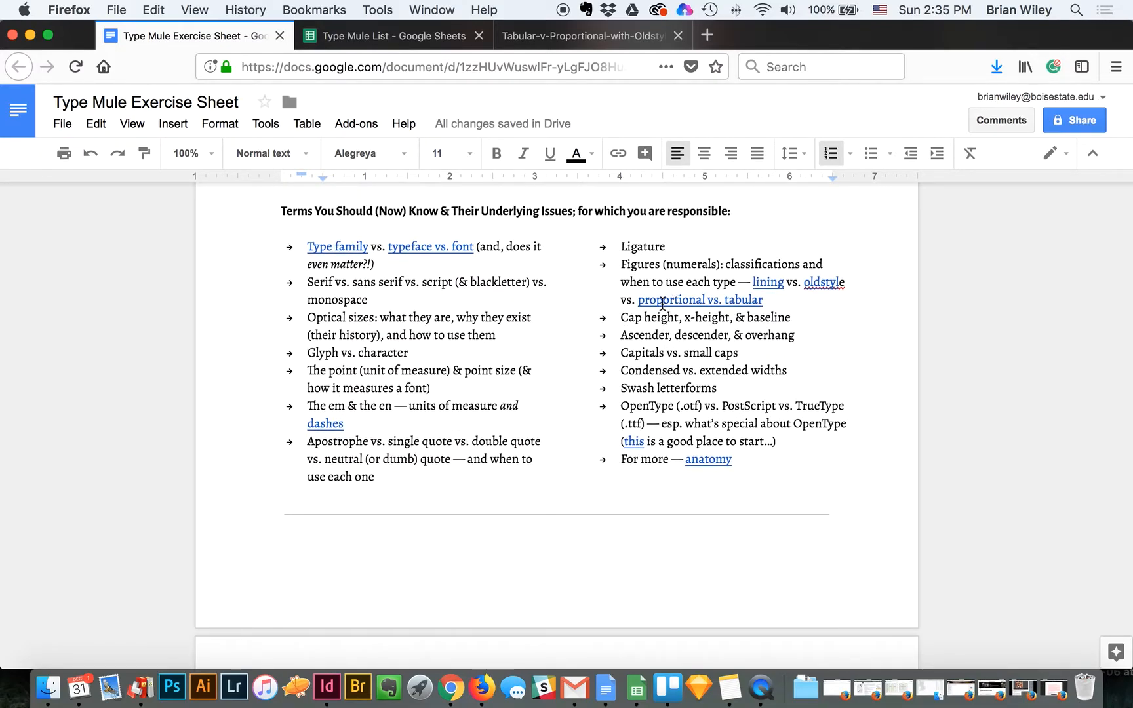
left_click(355, 35)
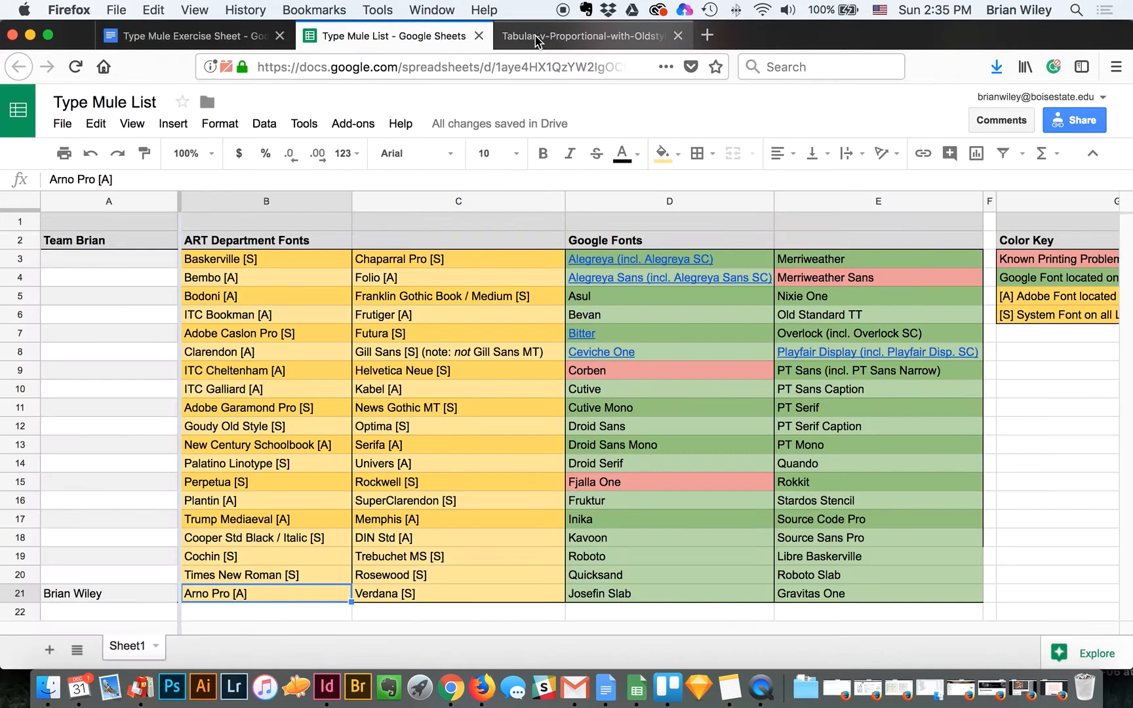
Step: Read the Tabular-v-Proportional reference PDF, comparing the tabular and proportional spacing examples
left_click(535, 35)
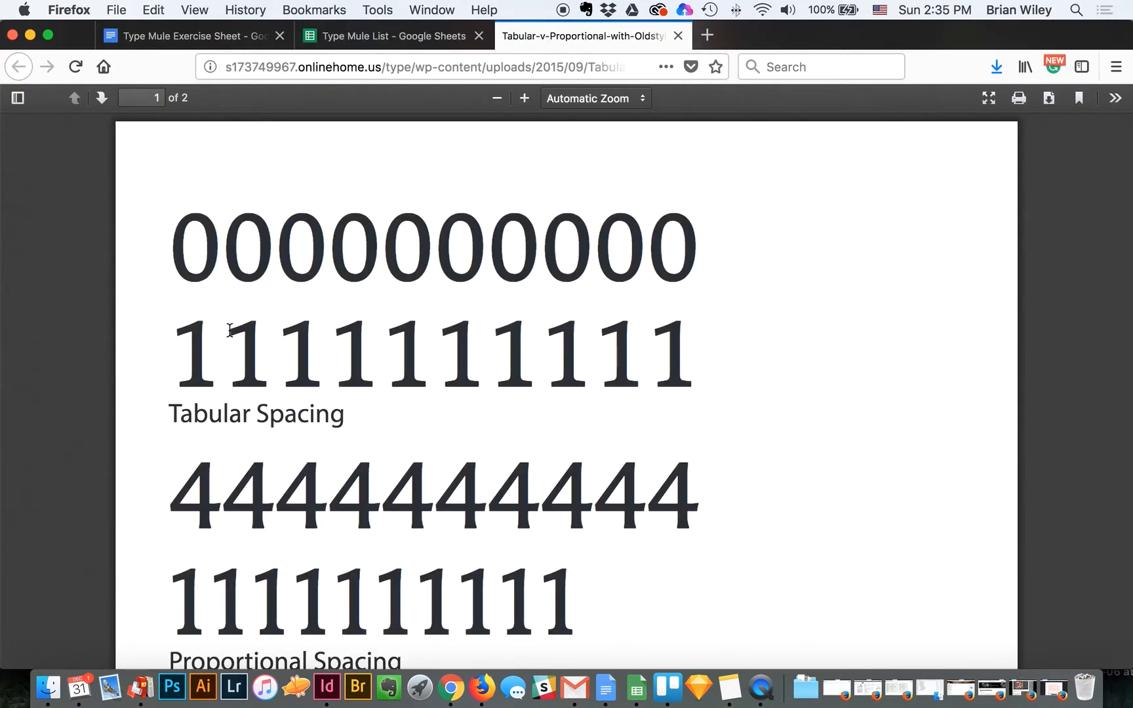
scroll(231, 331, "down", 1)
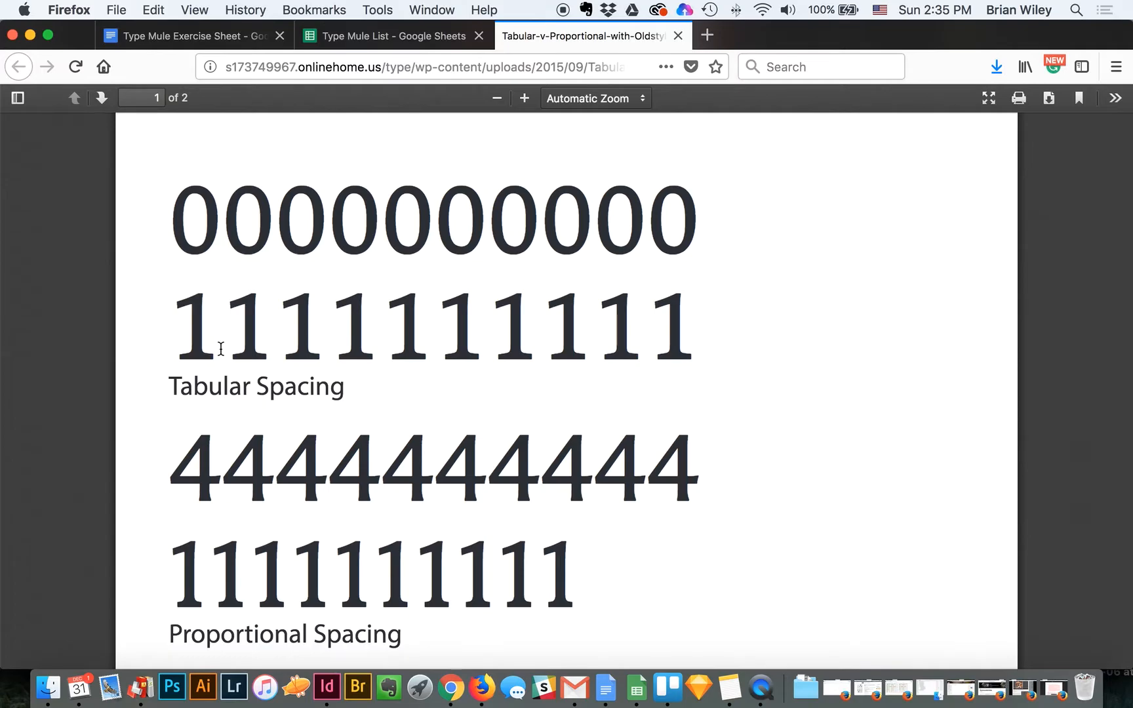
scroll(221, 349, "down", 15)
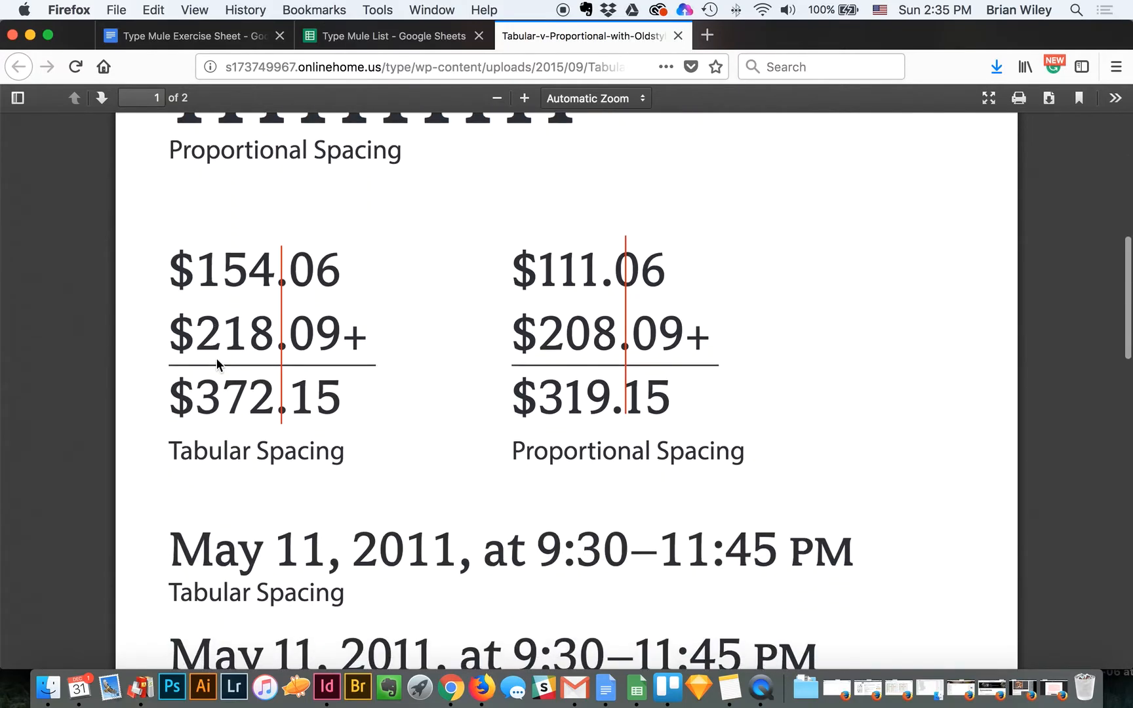
Step: Switch to InDesign and compare the digit widths in the rows of zeros and ones in the Untitled-1 document
key("super+Tab")
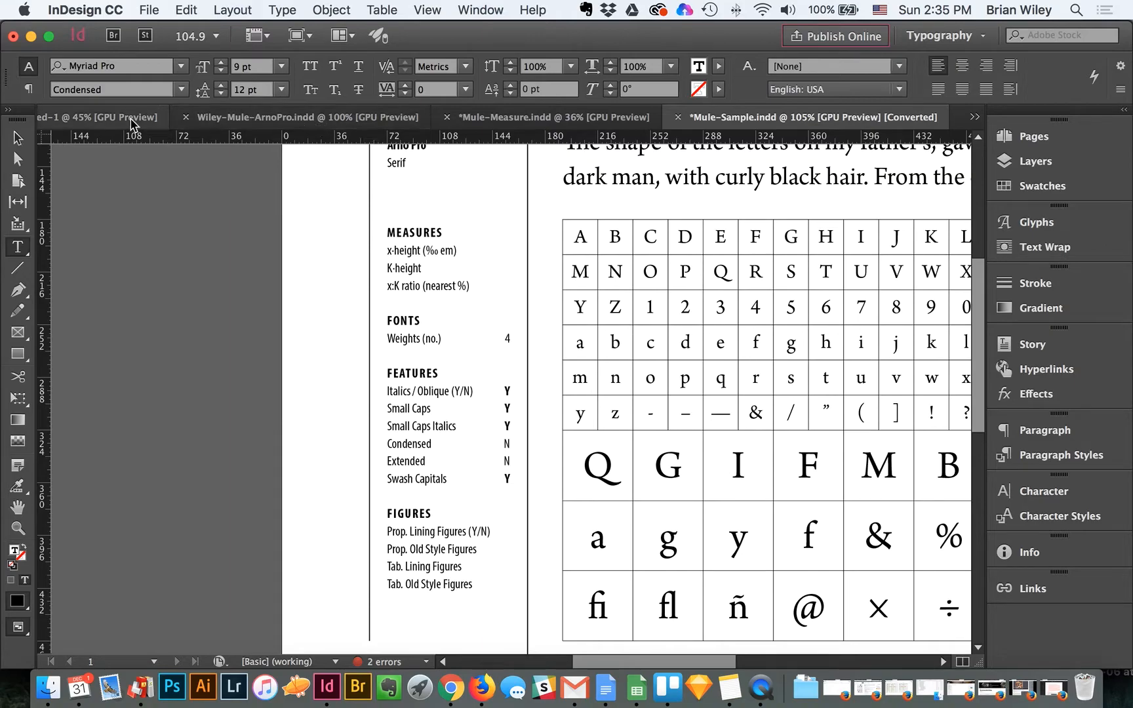
left_click(71, 122)
left_click(581, 387)
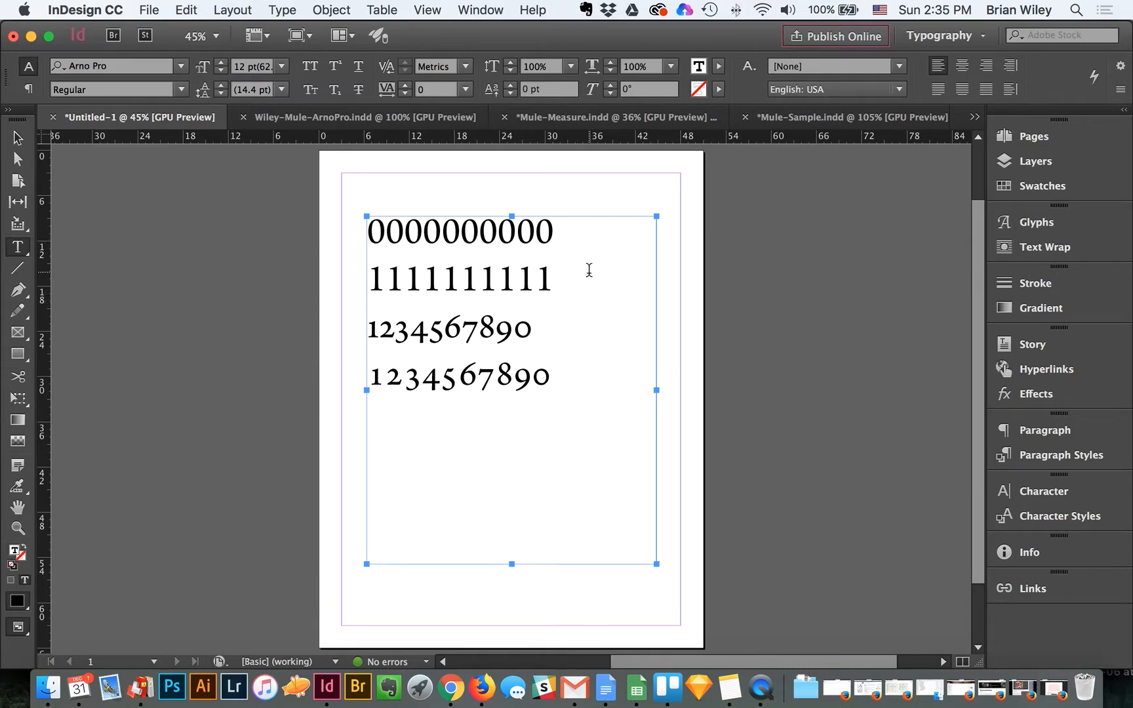
left_click(549, 281)
left_click_drag(549, 281, 291, 212)
left_click(565, 284)
left_click_drag(367, 232, 557, 233)
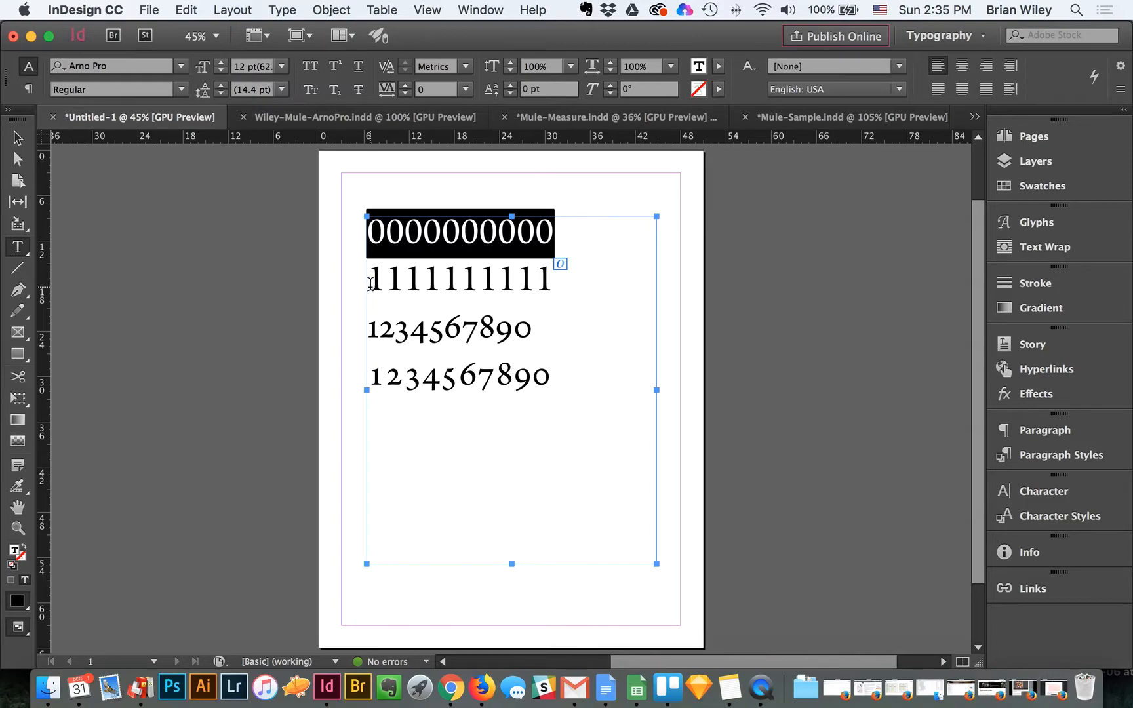
left_click_drag(368, 285, 548, 291)
left_click(522, 224)
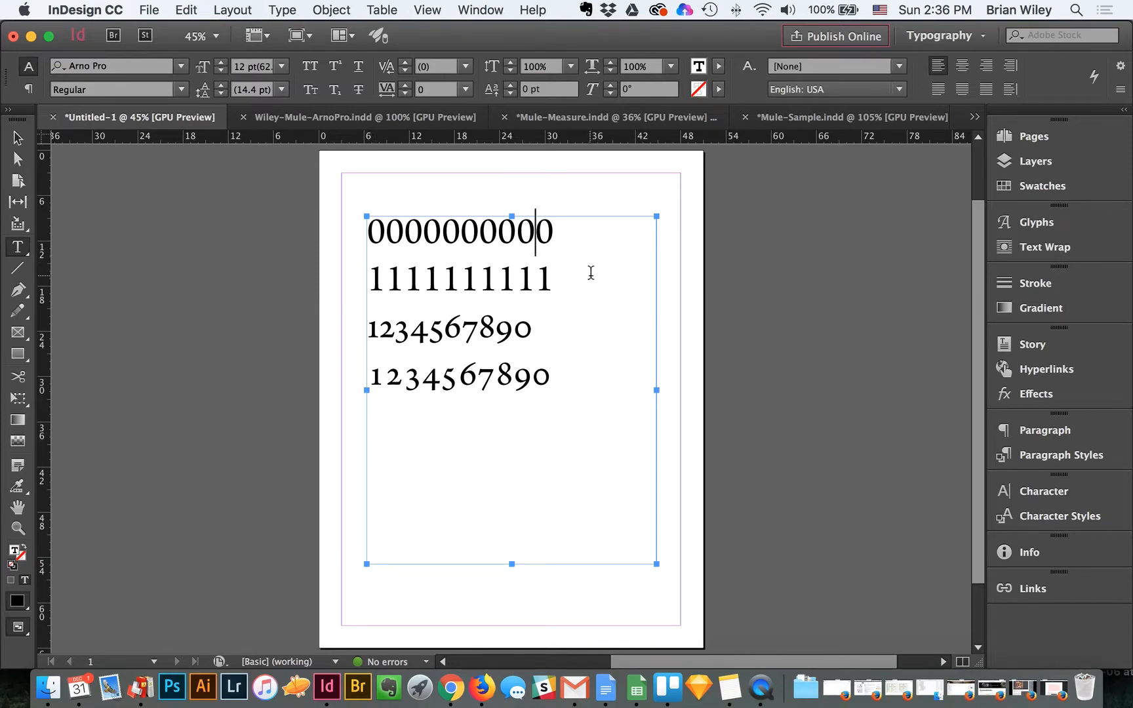
Step: Add a 1 to the end of the row of zeros
left_click(591, 225)
type("!")
key("BackSpace")
type("1")
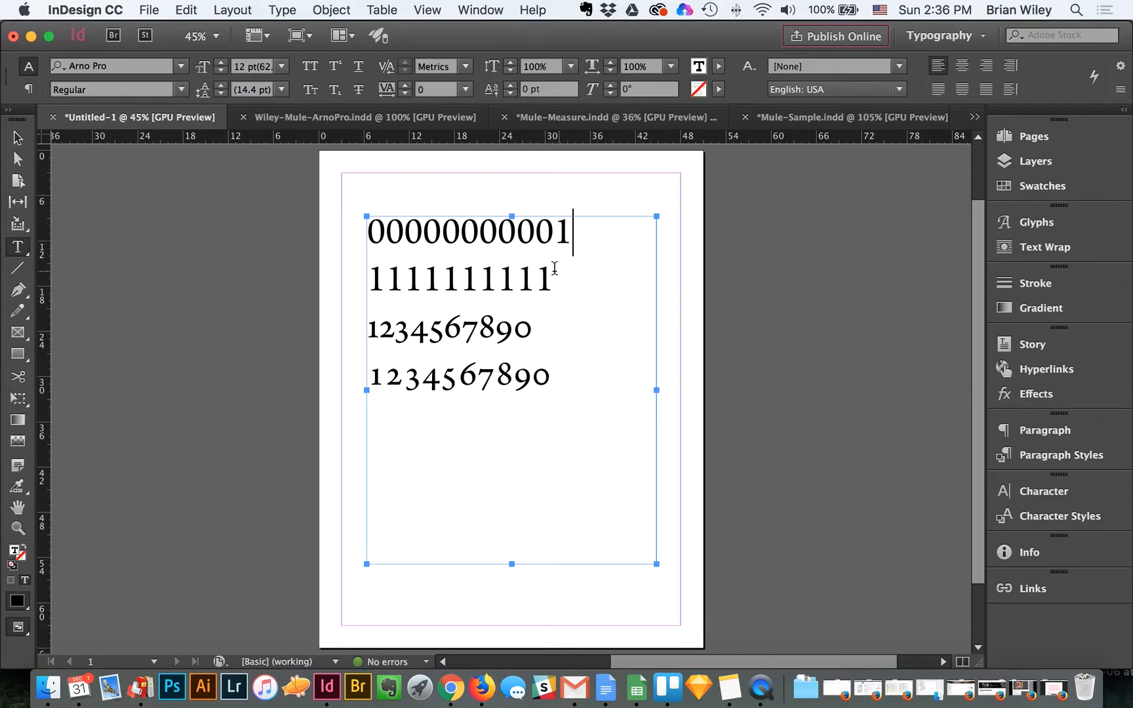
left_click_drag(537, 326, 350, 332)
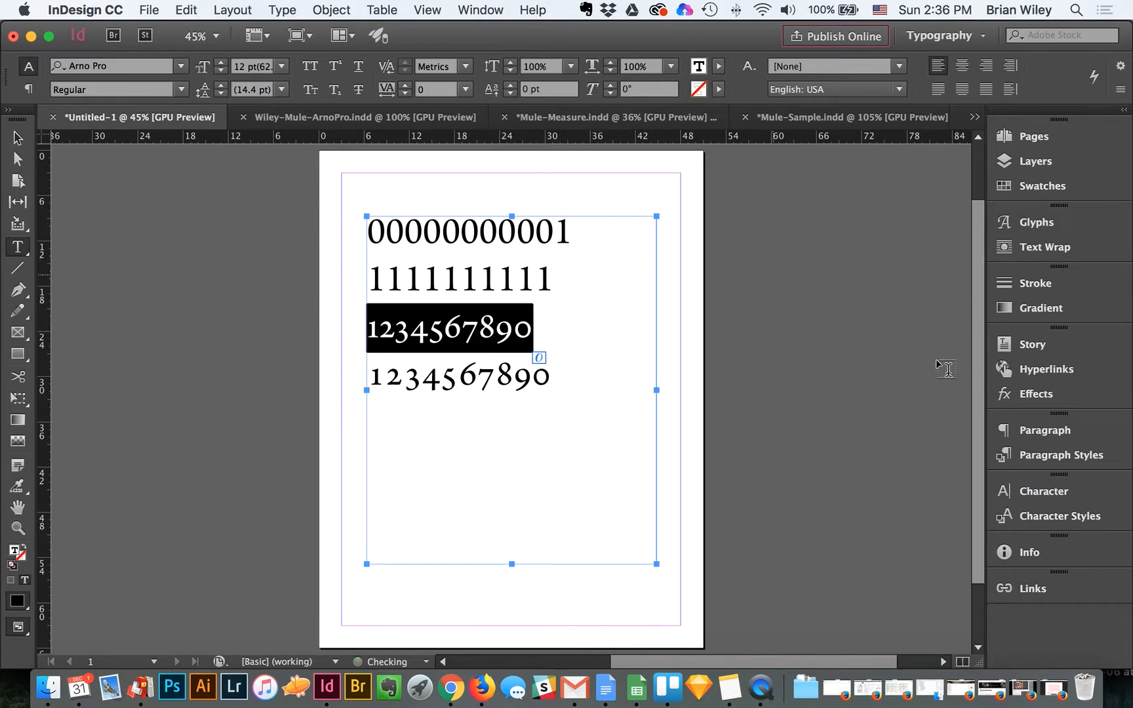
left_click(1023, 490)
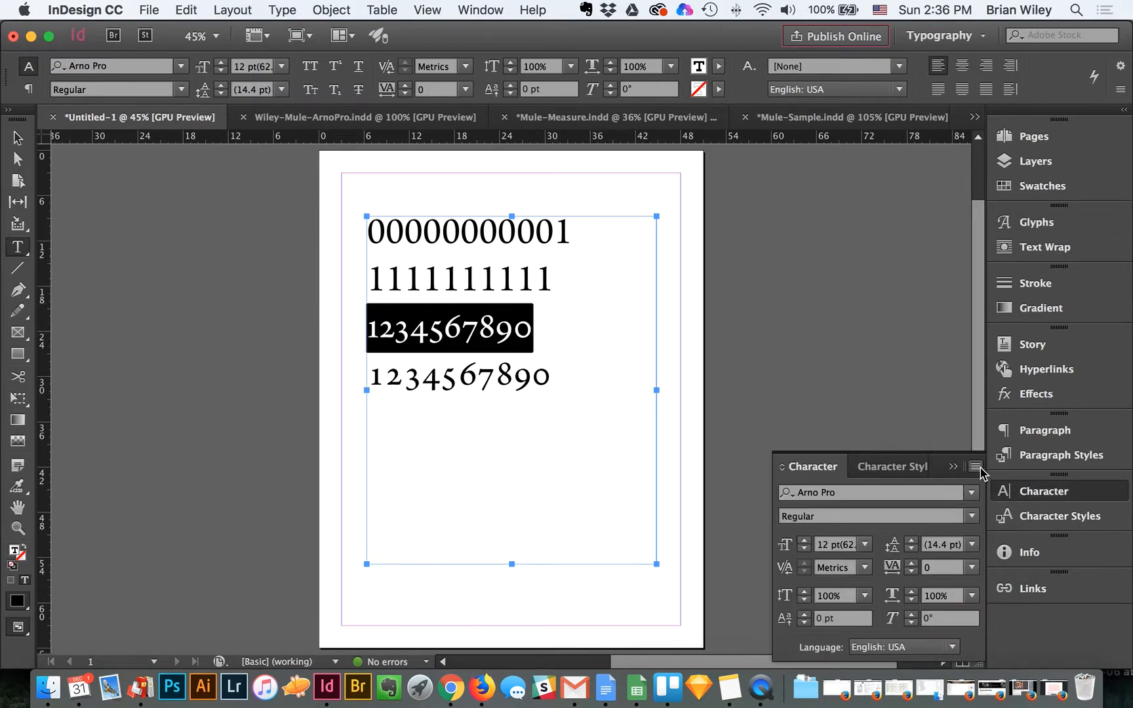
left_click(981, 469)
mouse_move(961, 457)
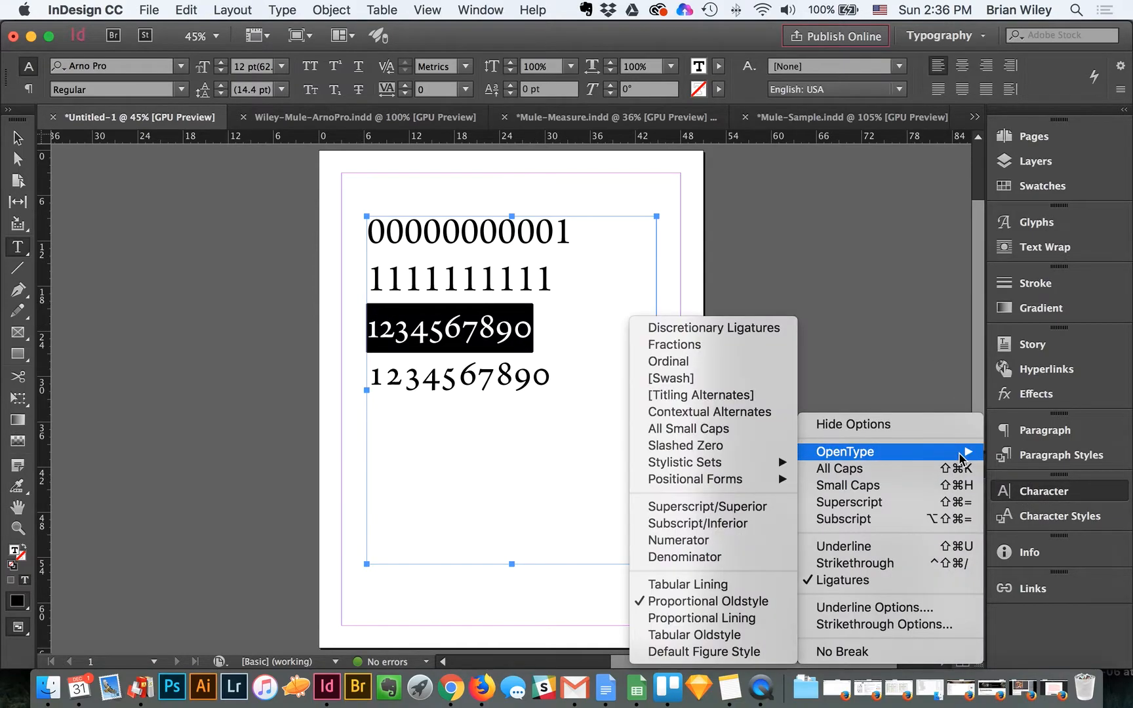
left_click(726, 640)
left_click(546, 330)
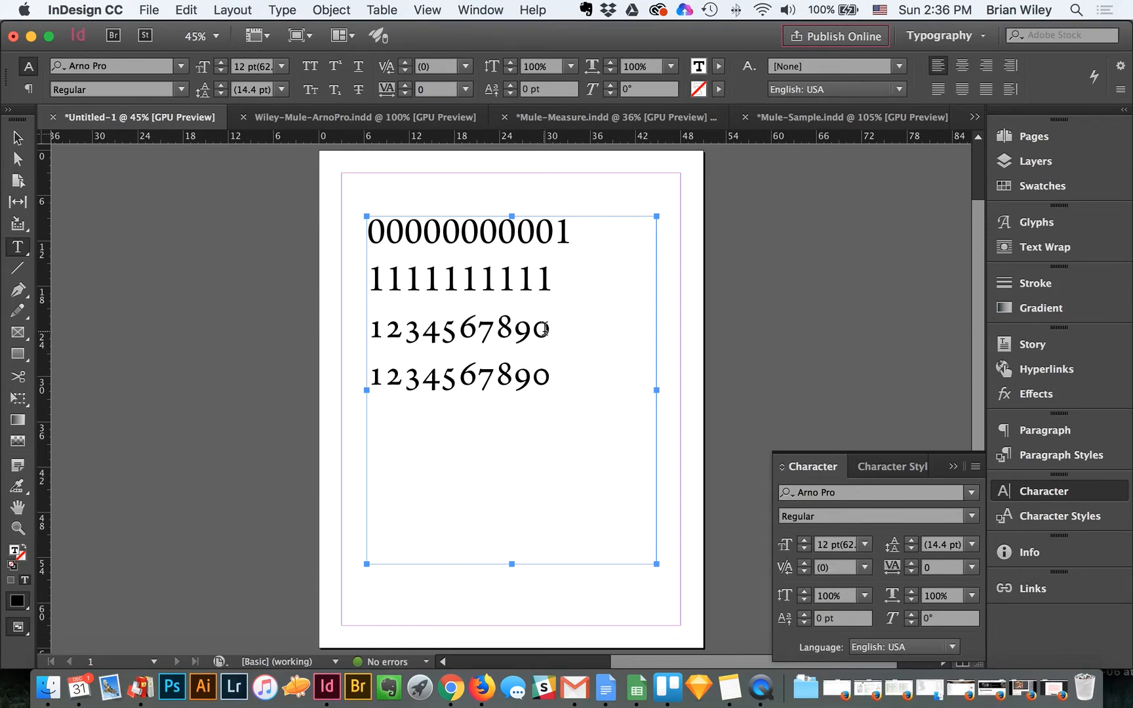
mouse_move(546, 330)
left_mouse_down()
mouse_move(383, 331)
mouse_move(554, 331)
left_mouse_up()
left_click(385, 348)
left_click(387, 294)
left_click_drag(387, 293, 561, 278)
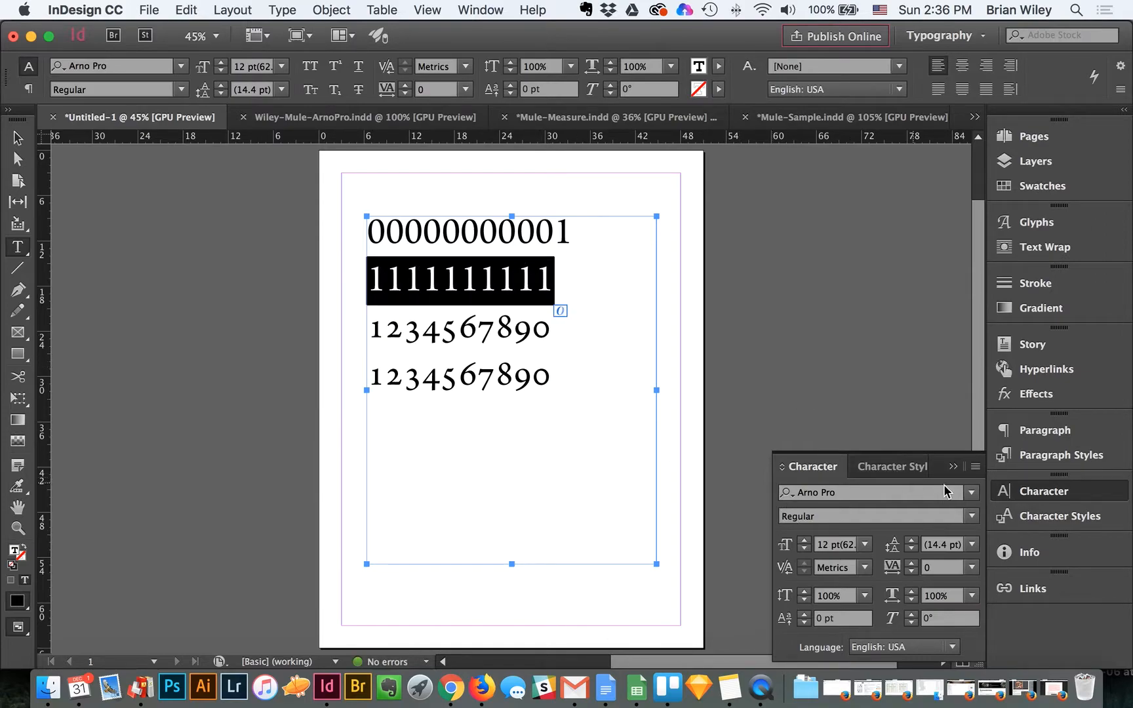
left_click(976, 466)
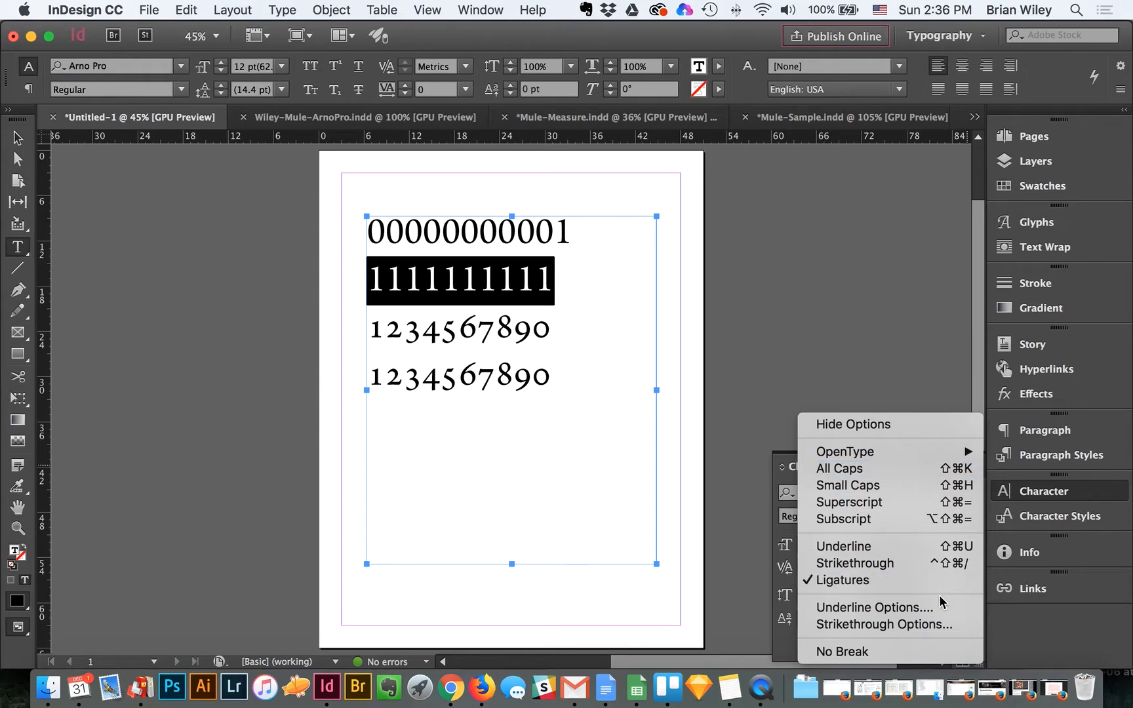
left_click(545, 372)
left_click_drag(545, 371, 321, 380)
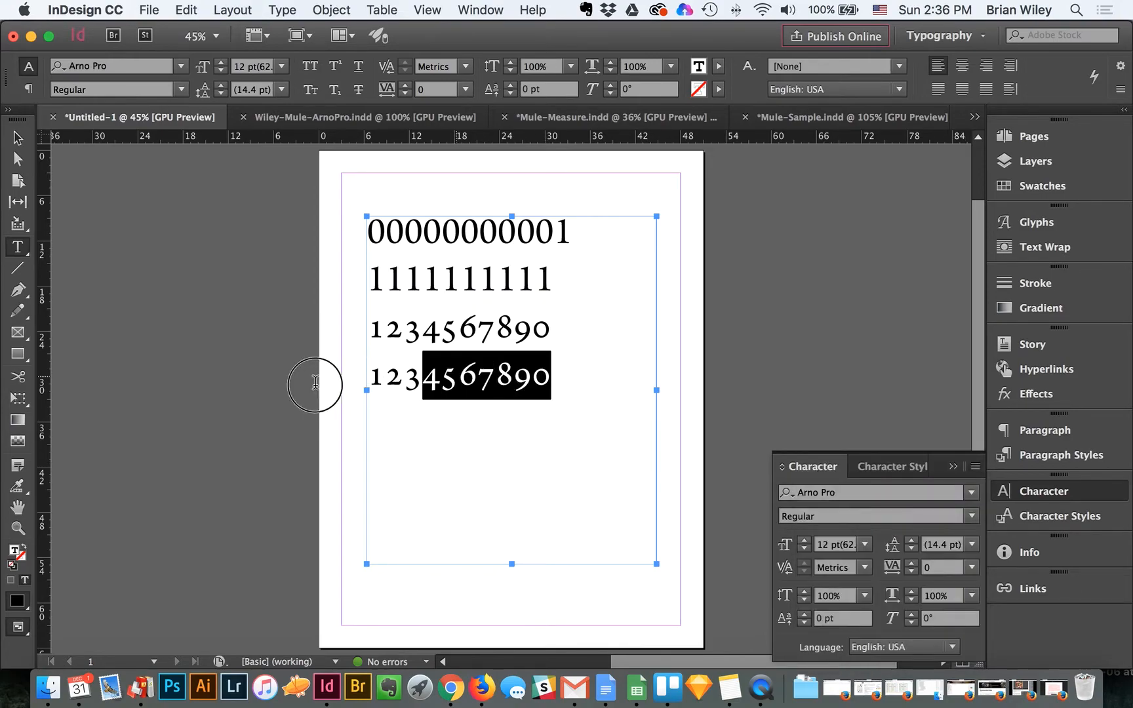
left_click(975, 468)
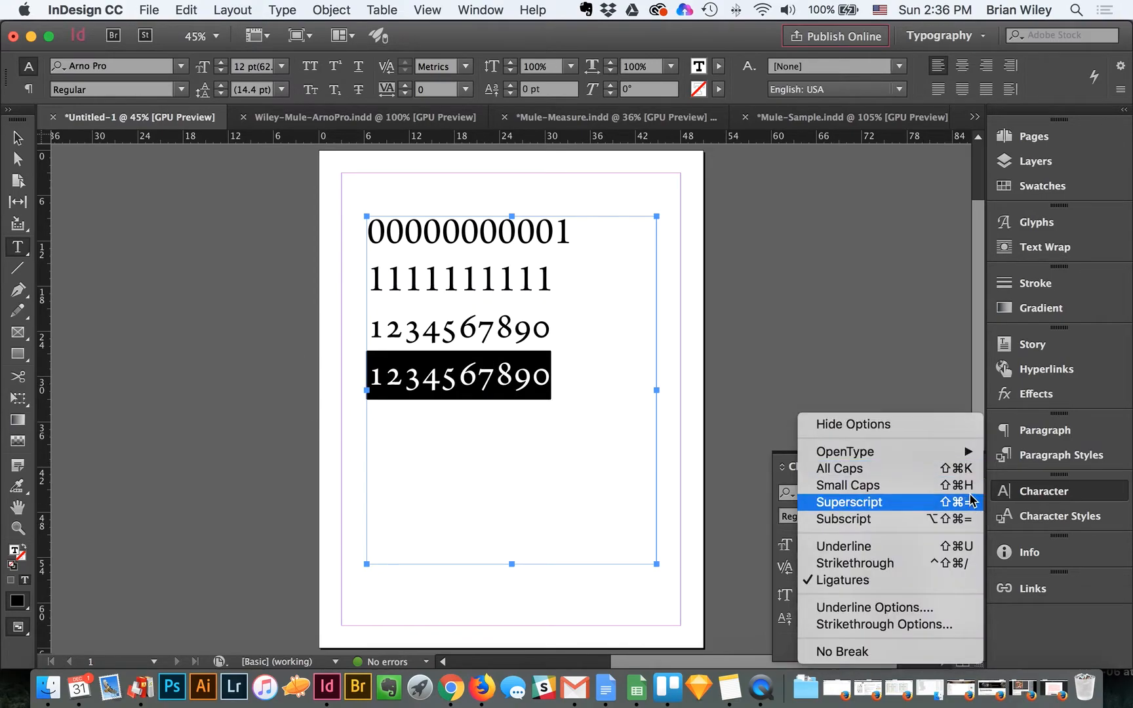
mouse_move(846, 452)
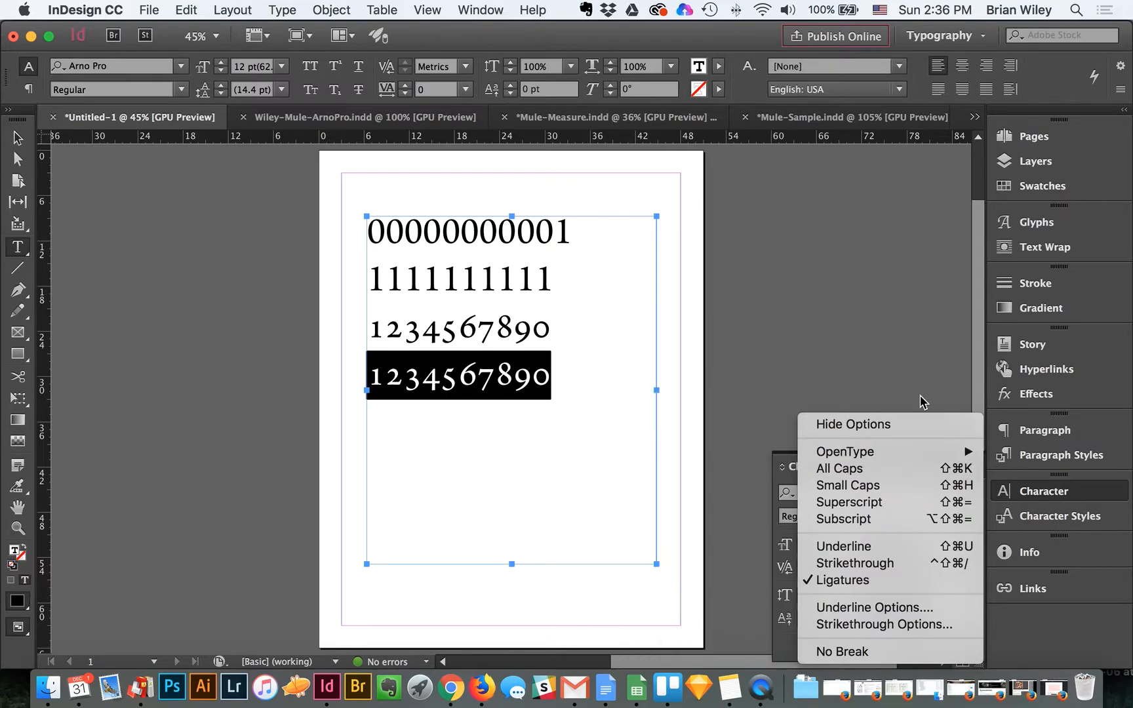
mouse_move(935, 456)
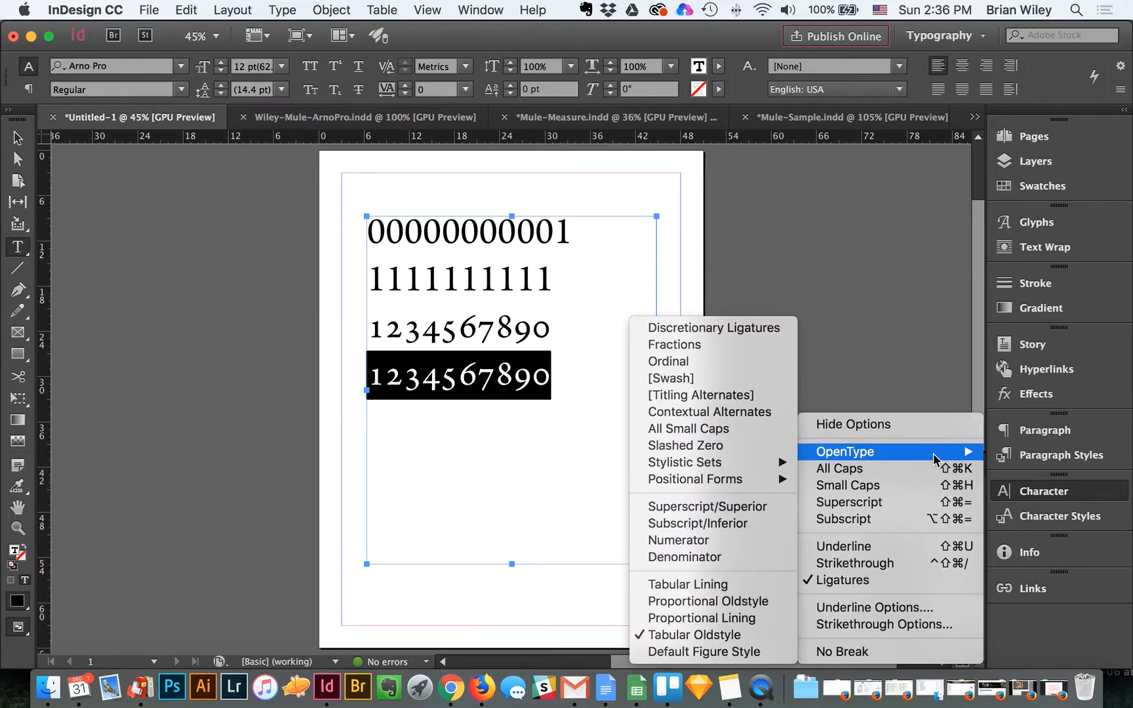
left_click(720, 602)
left_click(492, 371)
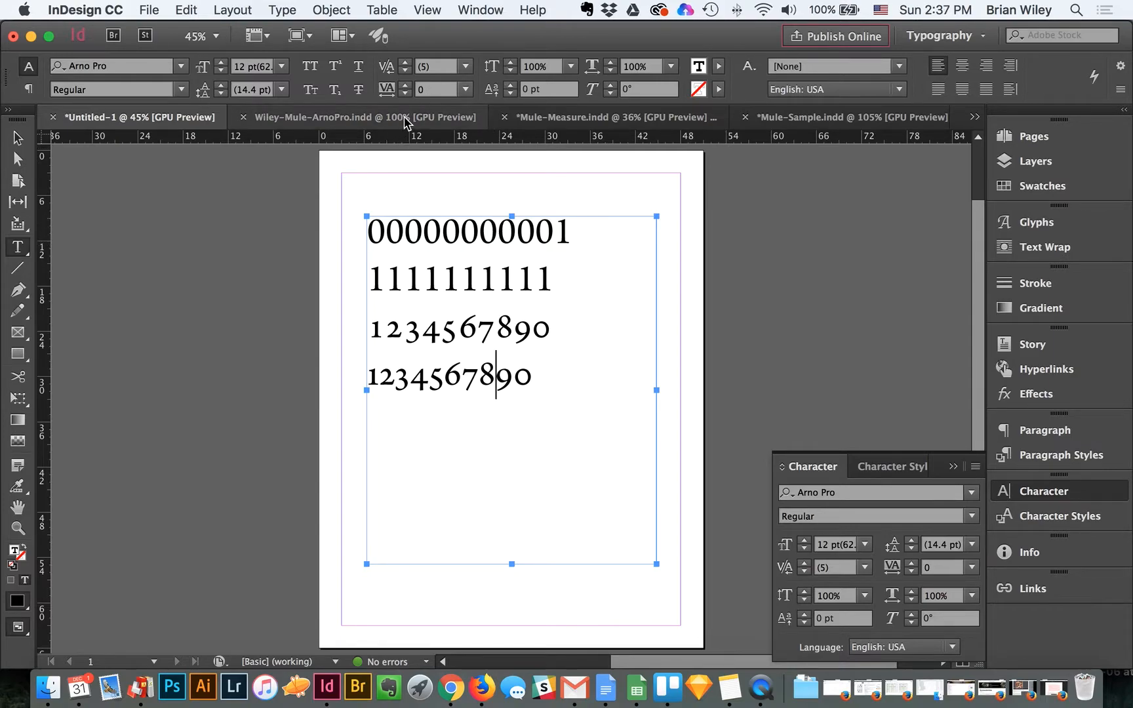
Step: Return to the Mule-Sample document and enter Y beside all four Figures entries: proportional and tabular, lining and old style
left_click(563, 118)
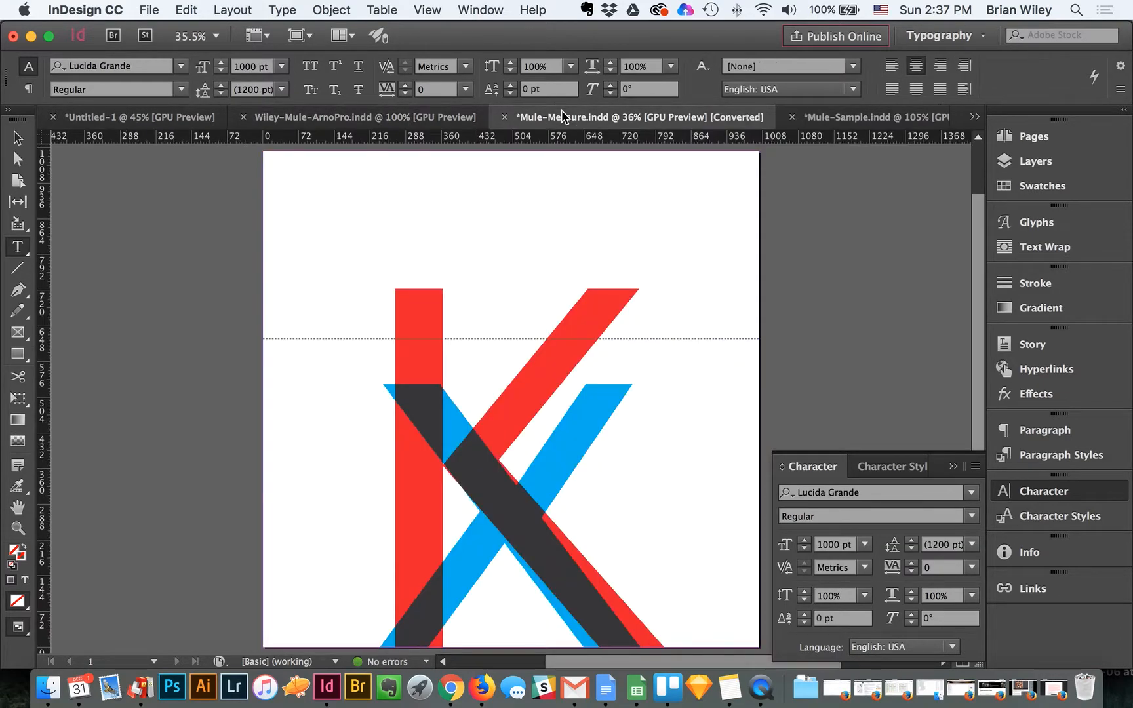
left_click(850, 117)
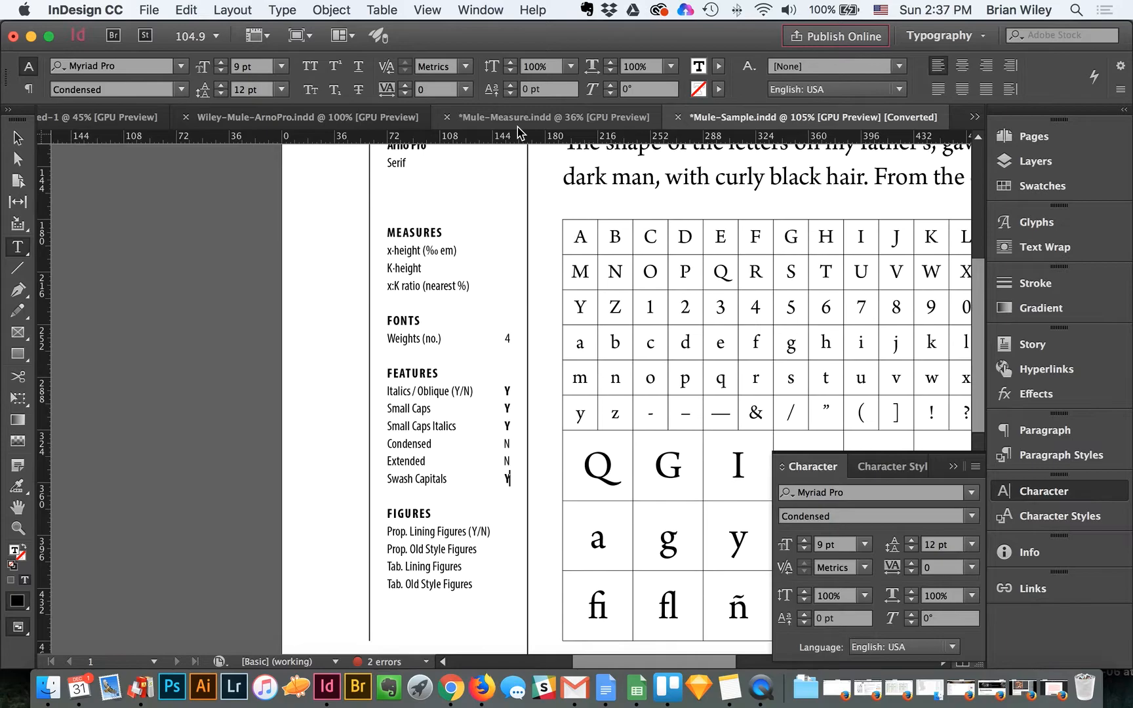
left_click(394, 119)
left_click(842, 116)
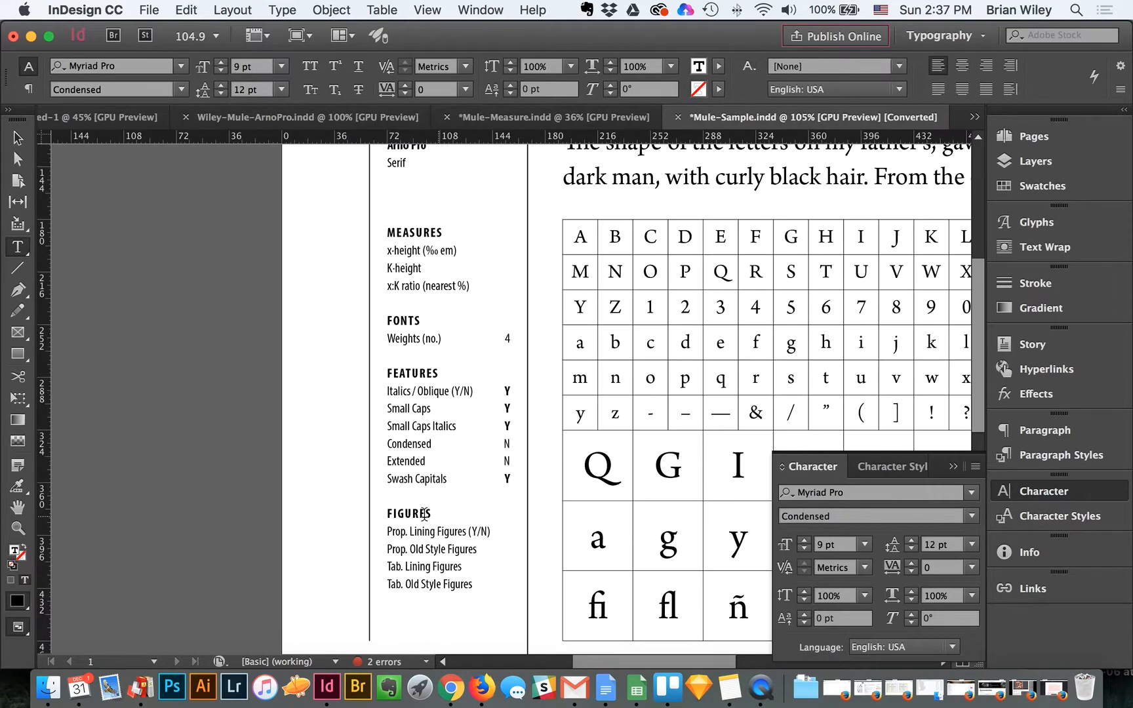
key("Tab")
type("Y")
key("Down")
Step: Try the characters 4/74 in place of the large S beside the character grid and undo the replacement
scroll(670, 468, "right", 5)
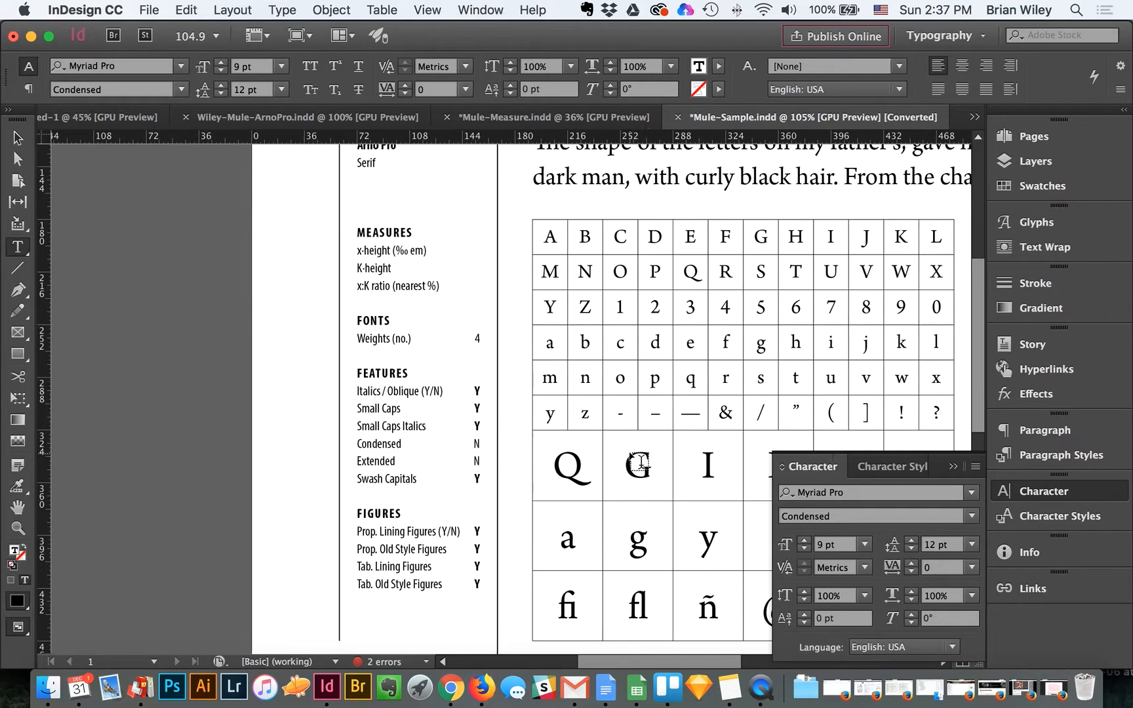
scroll(639, 461, "right", 5)
scroll(640, 461, "down", 1)
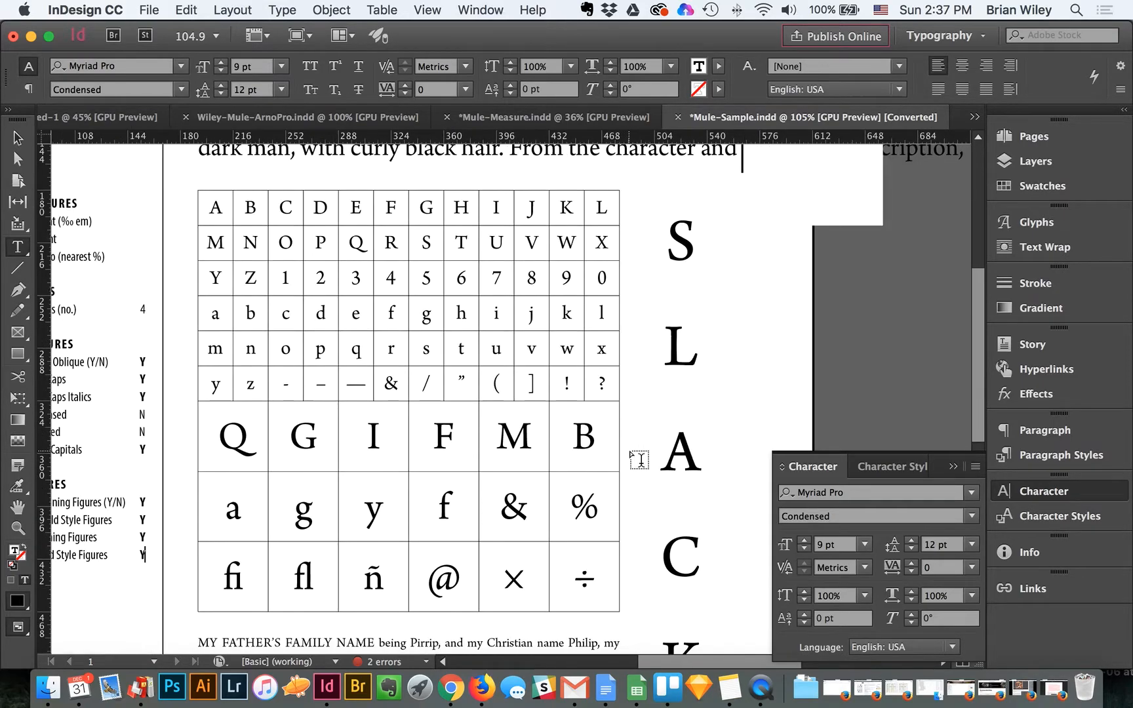
scroll(639, 459, "down", 1)
scroll(639, 459, "right", 2)
scroll(645, 455, "down", 4)
scroll(646, 274, "up", 3)
scroll(646, 274, "right", 2)
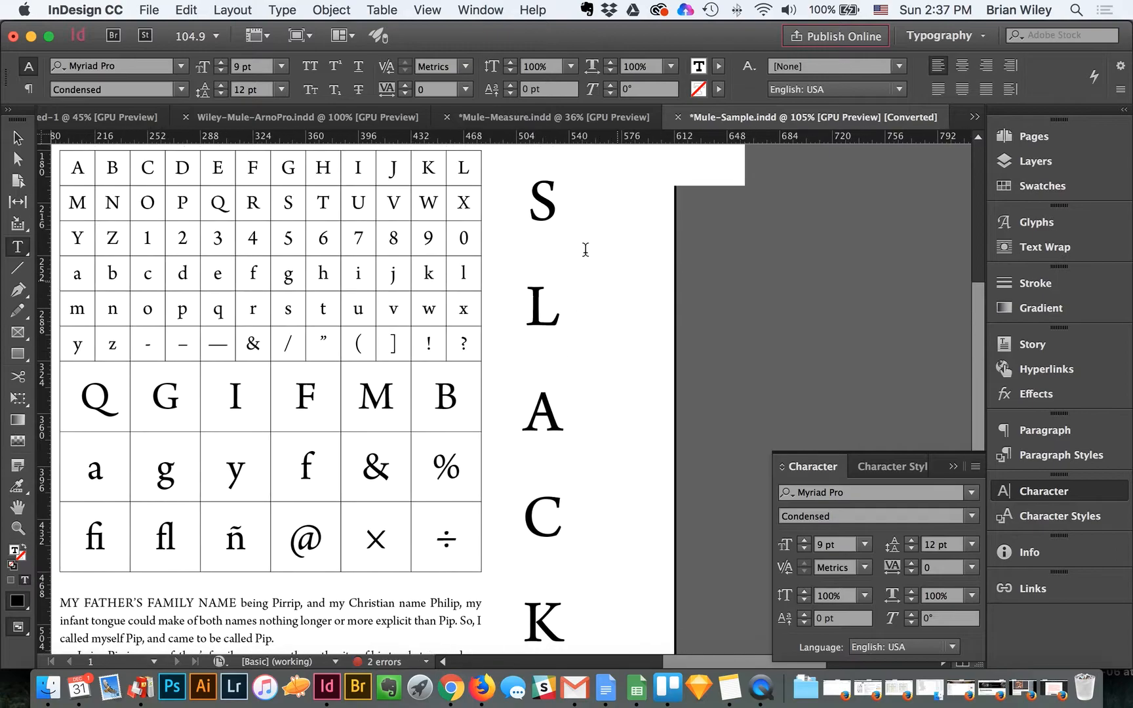
double_click(531, 208)
type("4/74")
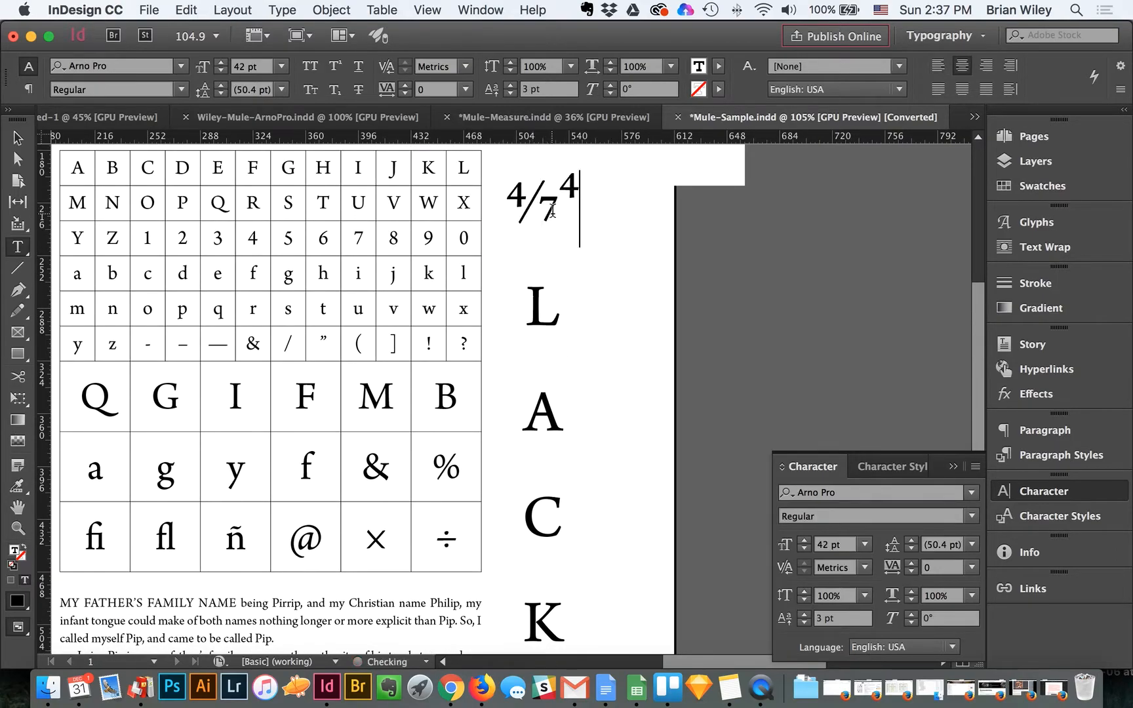
key("super+z")
left_click(553, 210)
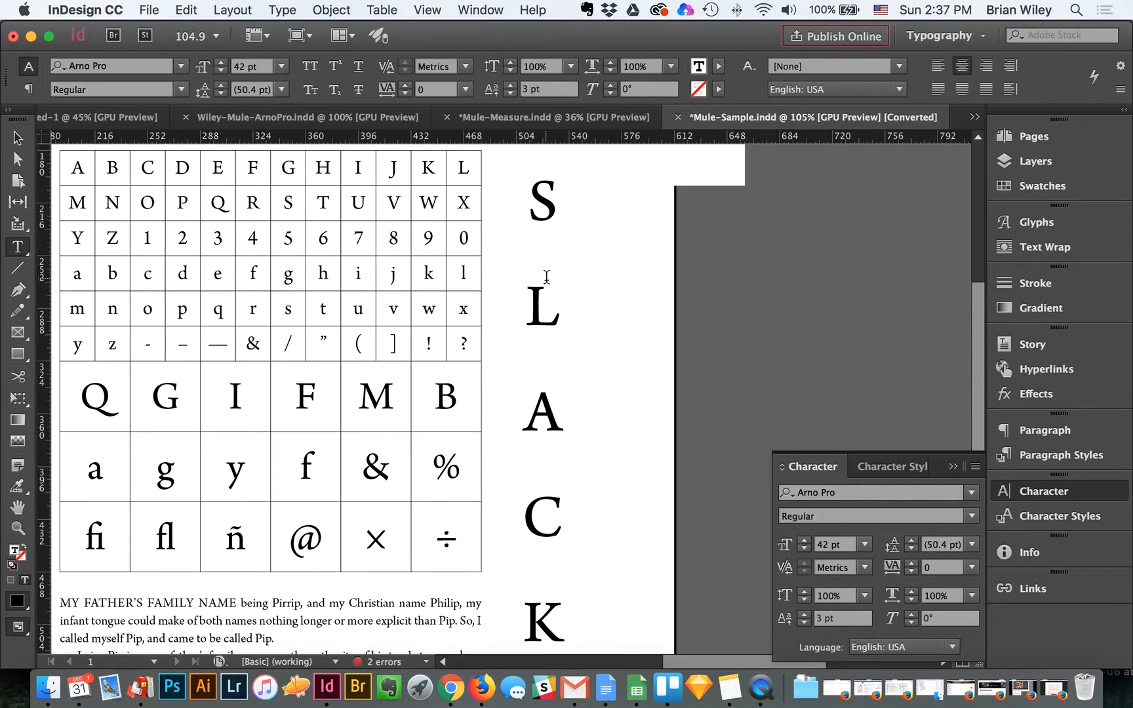
Step: Replace the large S beside the character grid with an ornate ampersand from the entire Arno Pro font's glyphs
left_click(18, 138)
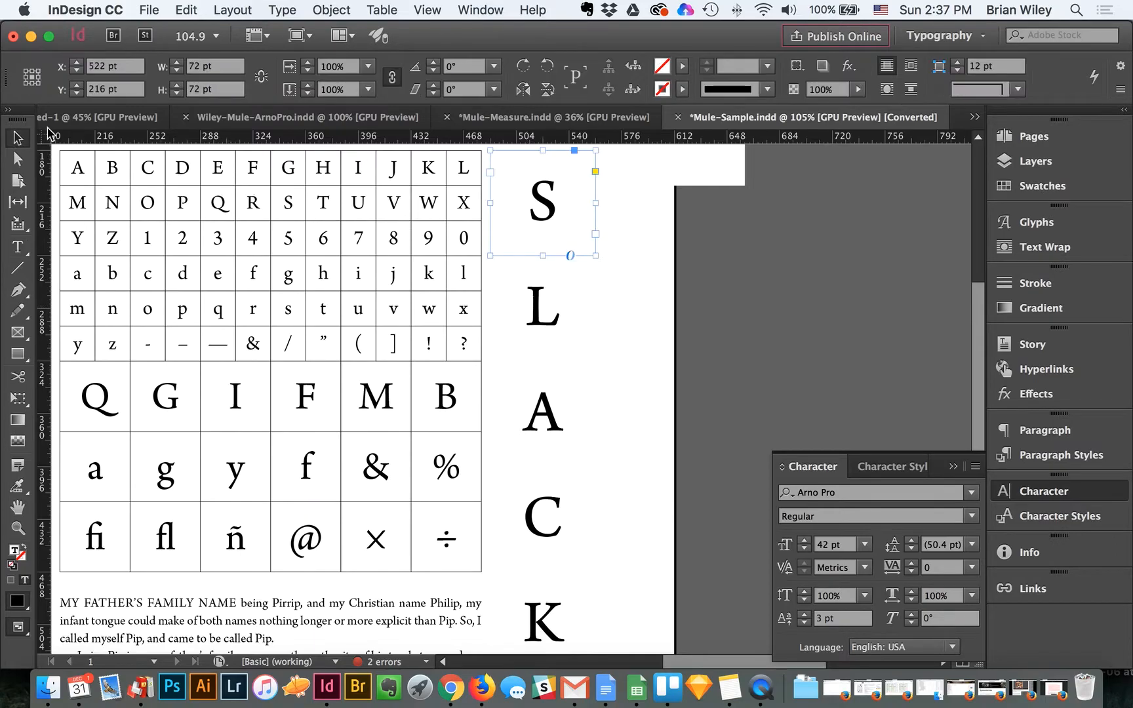
scroll(576, 362, "down", 3)
scroll(579, 367, "up", 6)
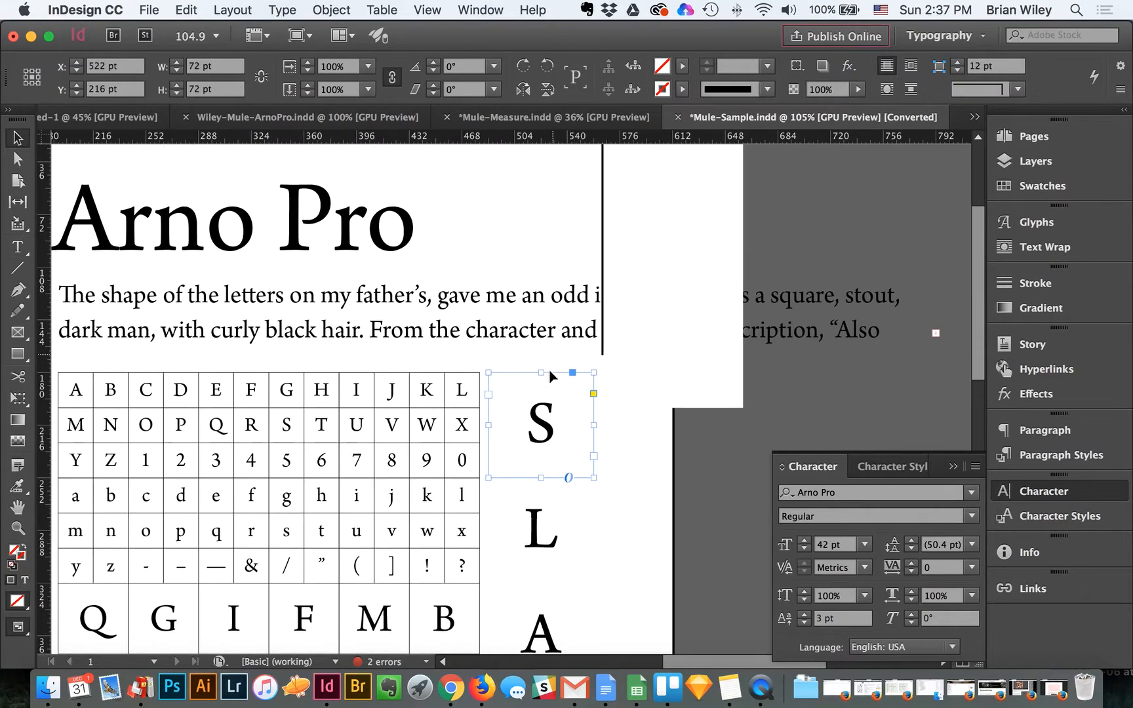
double_click(557, 420)
left_click_drag(557, 406, 569, 484)
left_click(1028, 223)
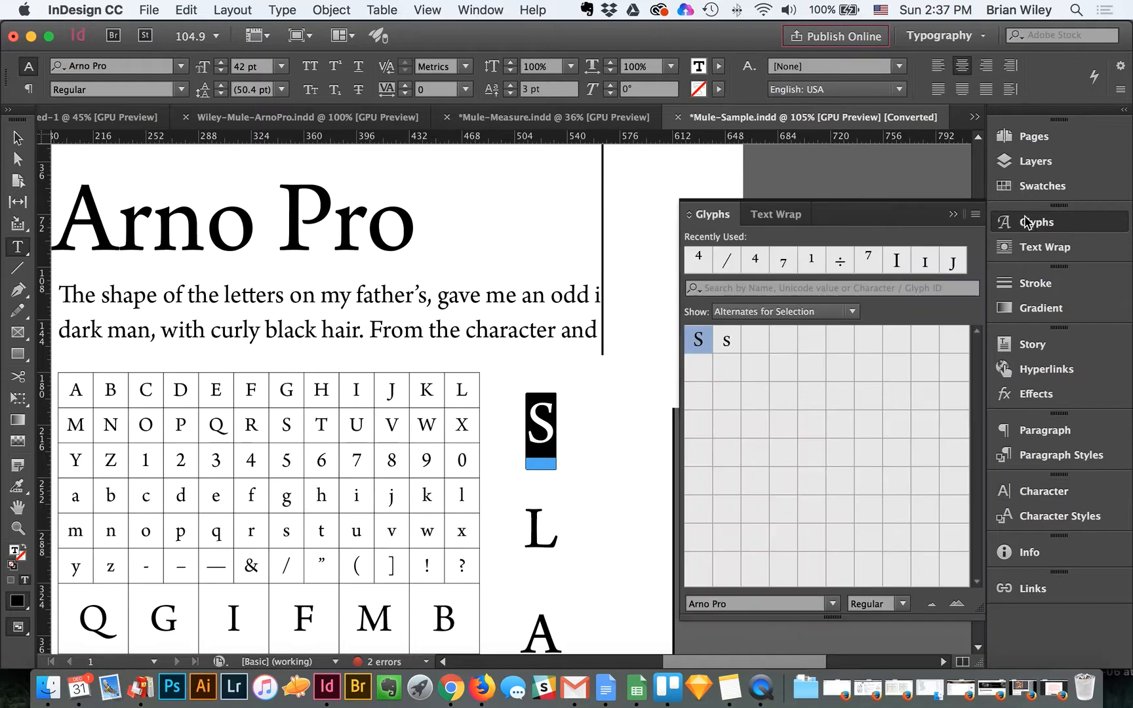
left_click(757, 311)
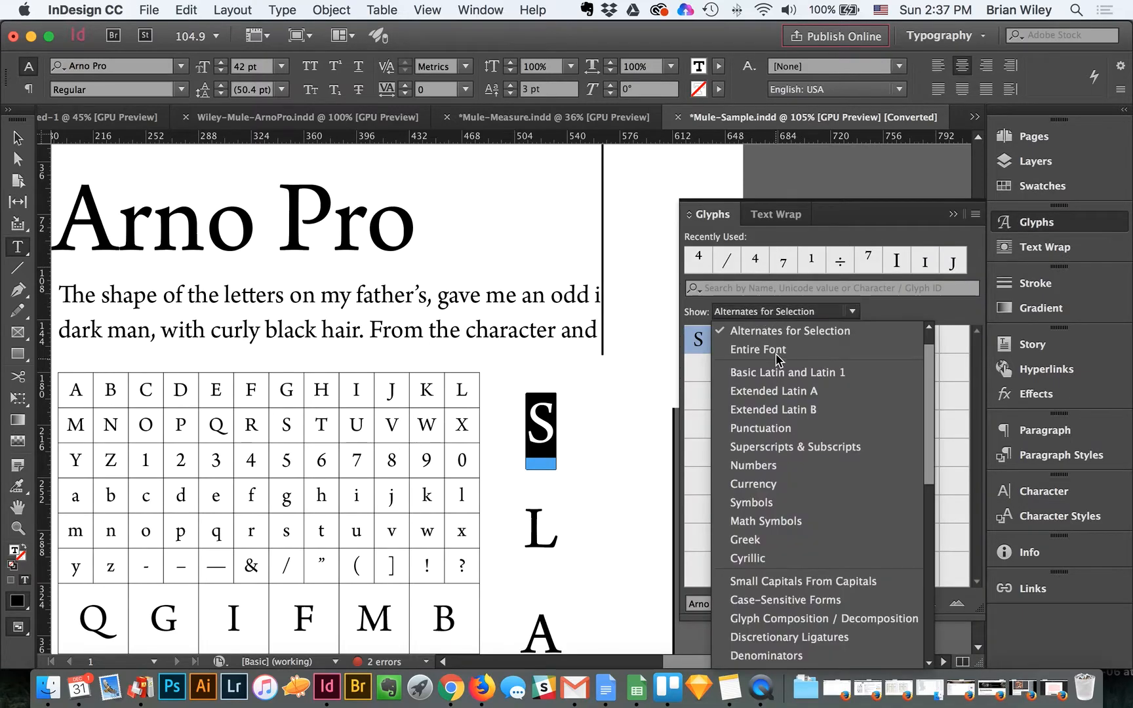
left_click(777, 333)
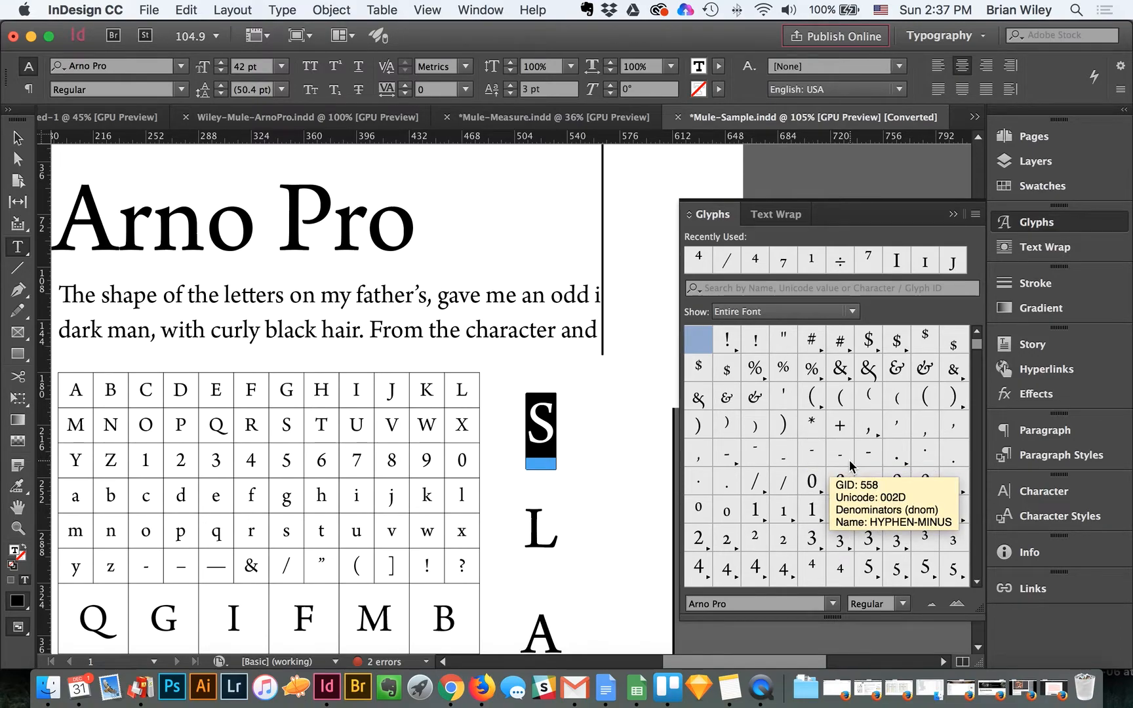
double_click(757, 397)
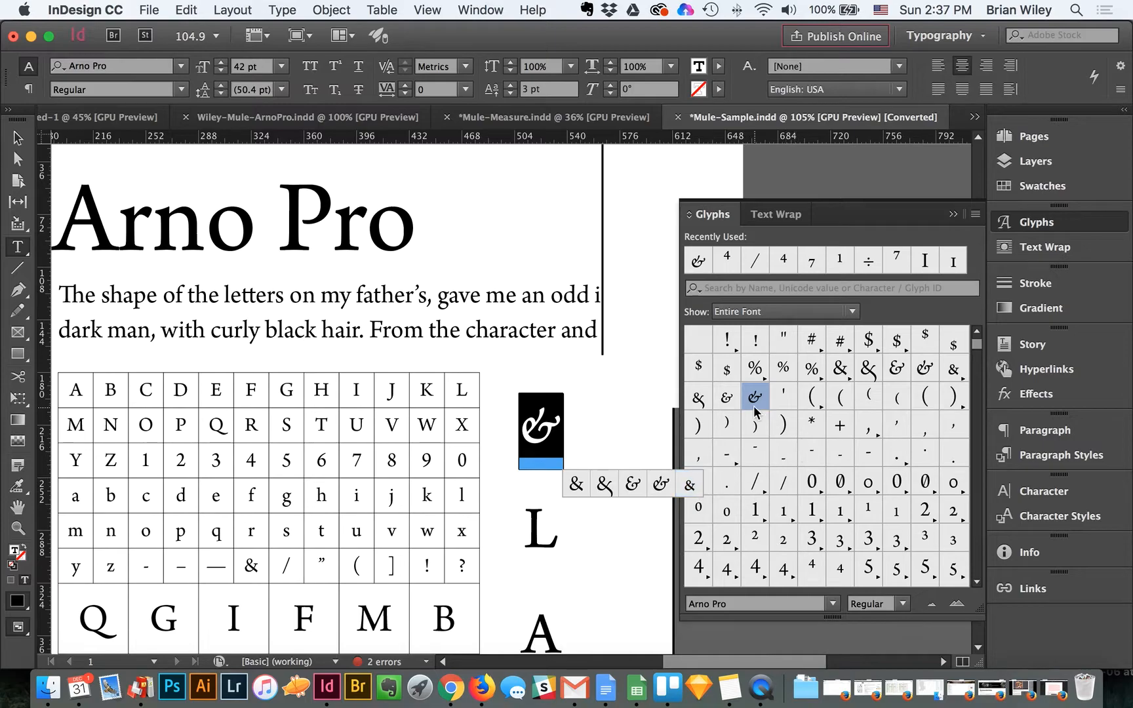
left_click(557, 438)
Step: Replace the large L below the ornate ampersand with the characters 4/74, using raised fours and a lowered seven
scroll(525, 491, "down", 4)
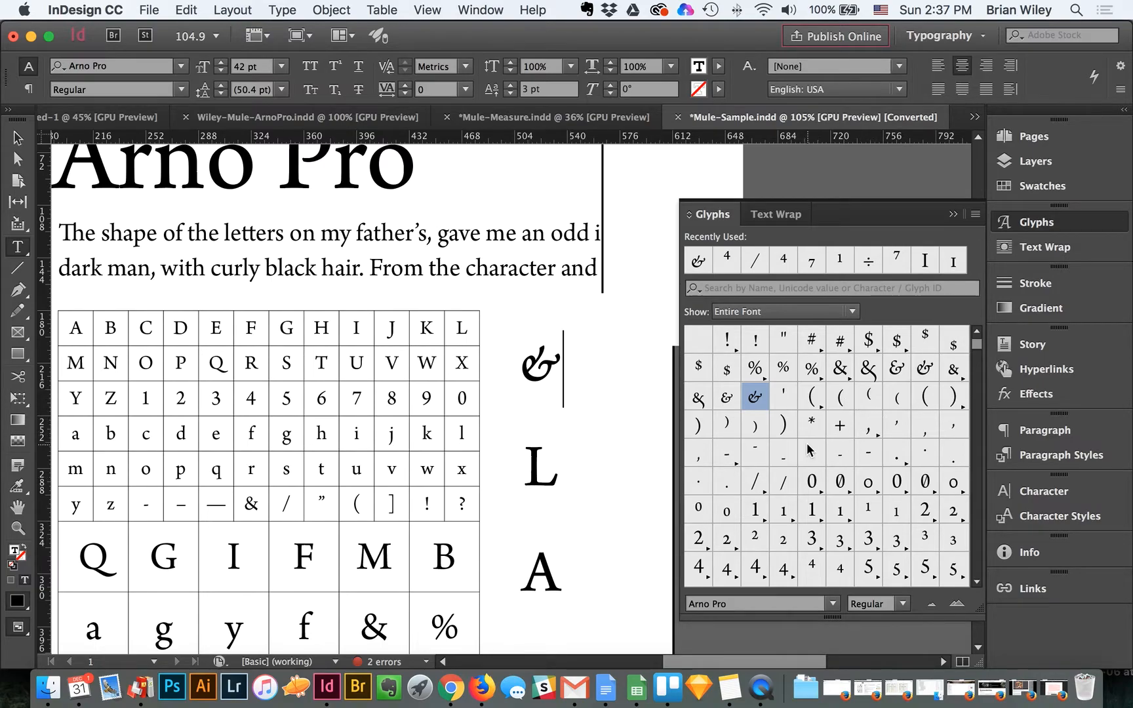
scroll(811, 451, "down", 1)
scroll(811, 451, "down", 2)
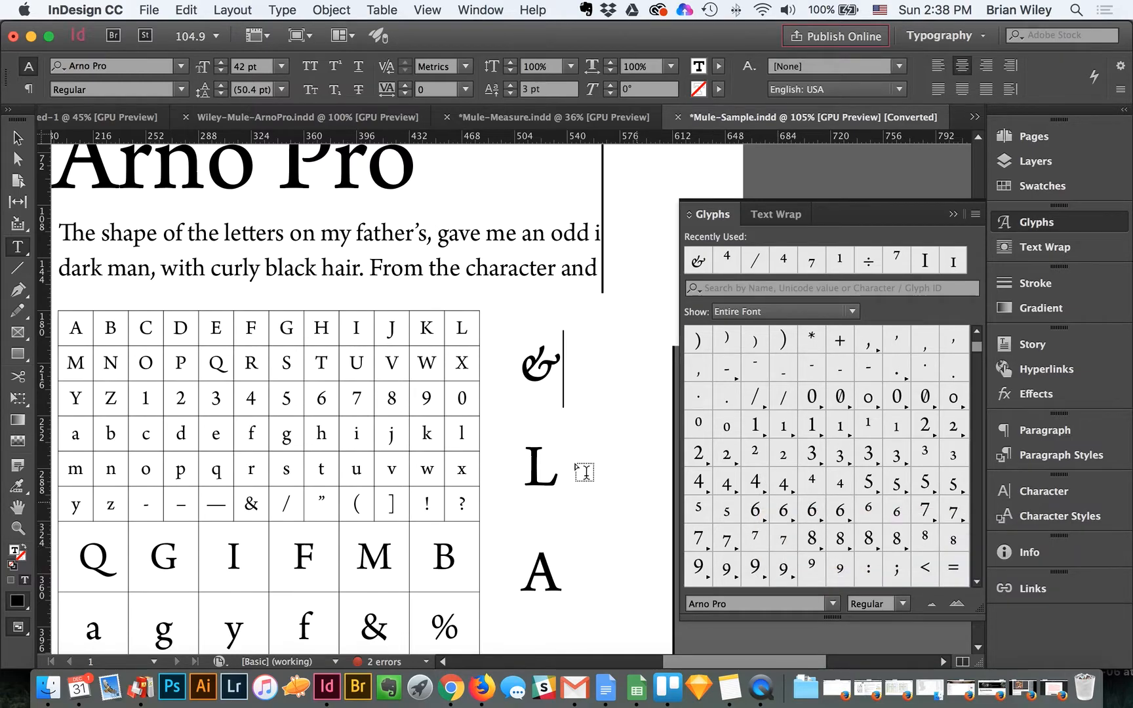
left_click_drag(532, 467, 568, 485)
key("super+z")
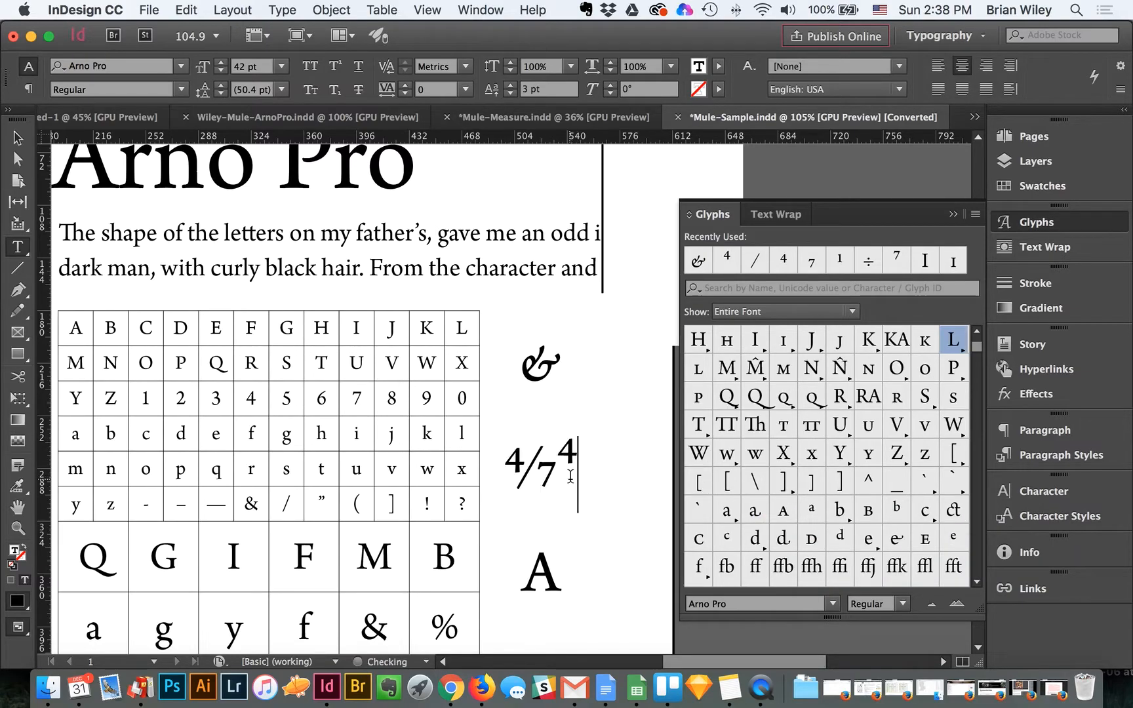
Step: Examine the two raised fours in 4/74 against the font's glyphs and the available glyph categories
left_click(511, 463)
left_click_drag(511, 467, 522, 466)
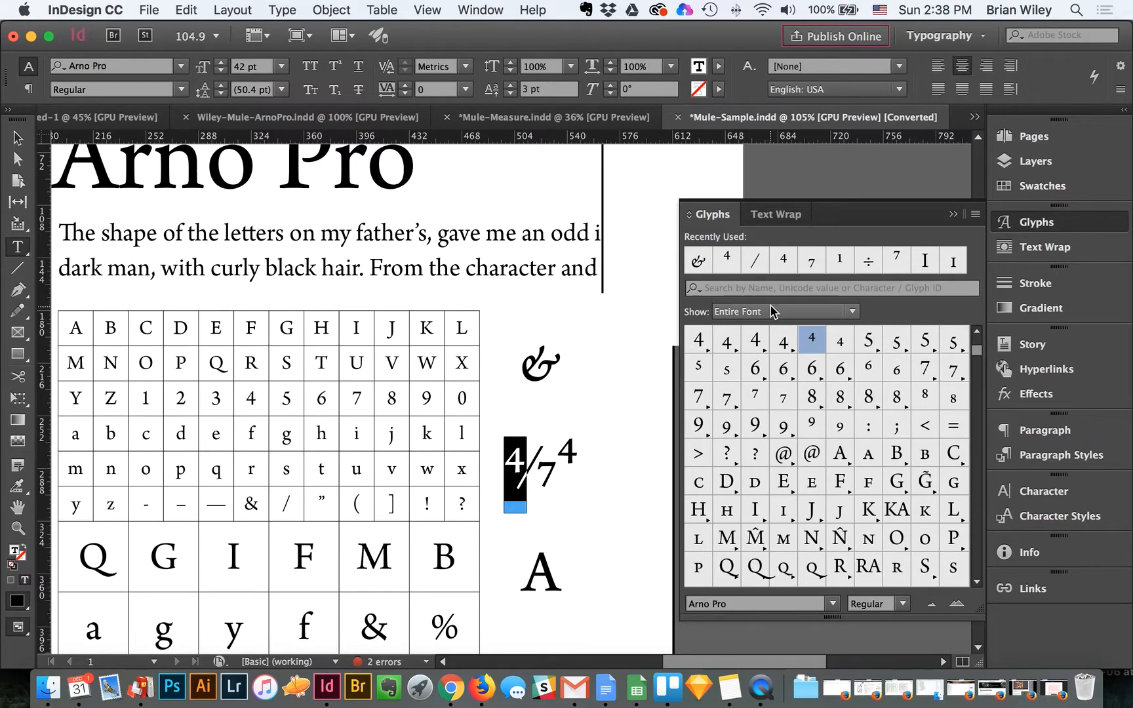
left_click(775, 312)
scroll(794, 541, "down", 3)
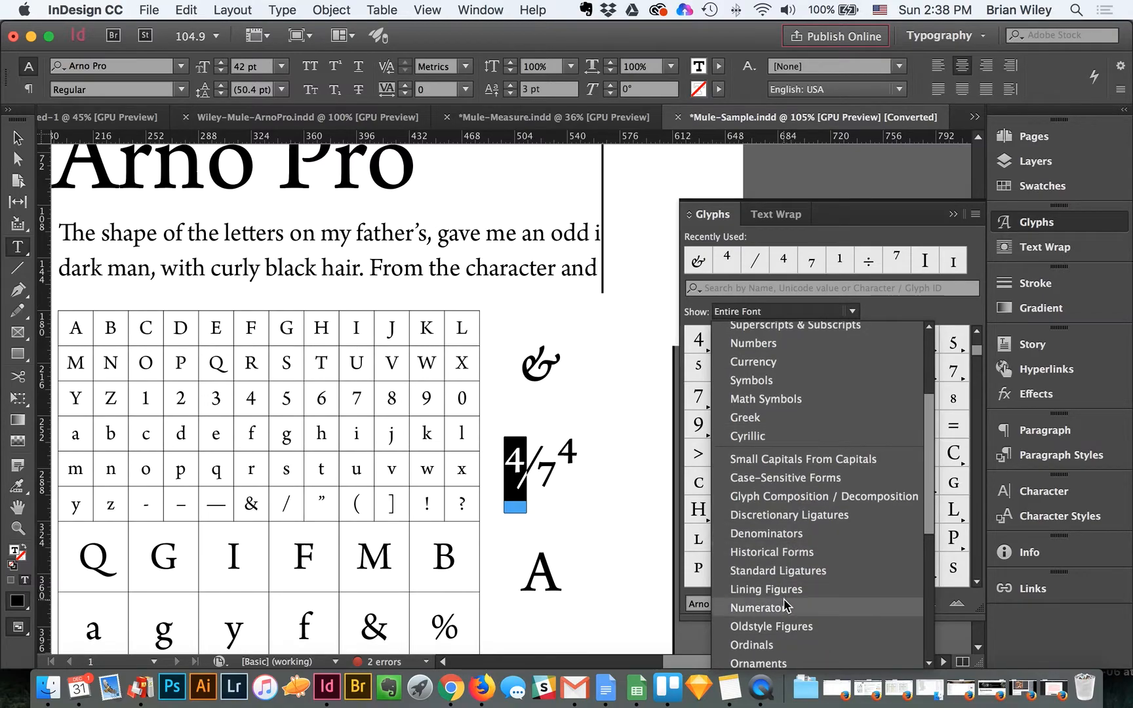
left_click(562, 533)
left_click(524, 470)
left_click_drag(524, 470, 574, 452)
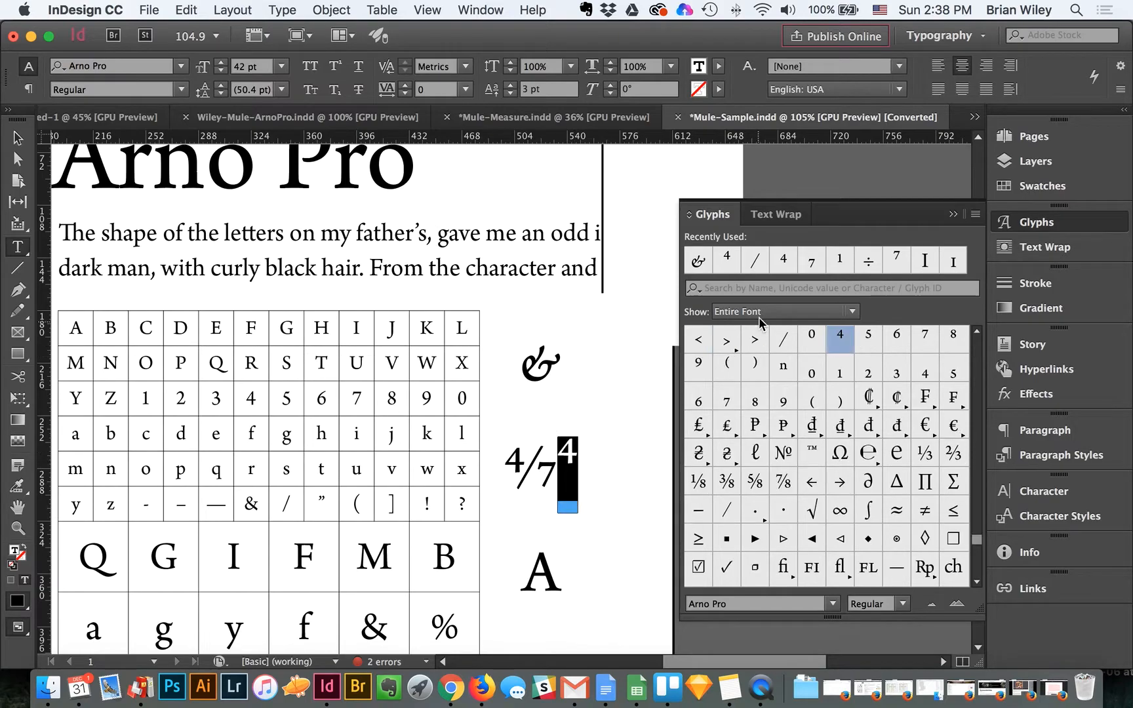
left_click(762, 312)
left_click(820, 336)
mouse_move(834, 346)
left_click(568, 467)
left_click_drag(572, 461, 501, 463)
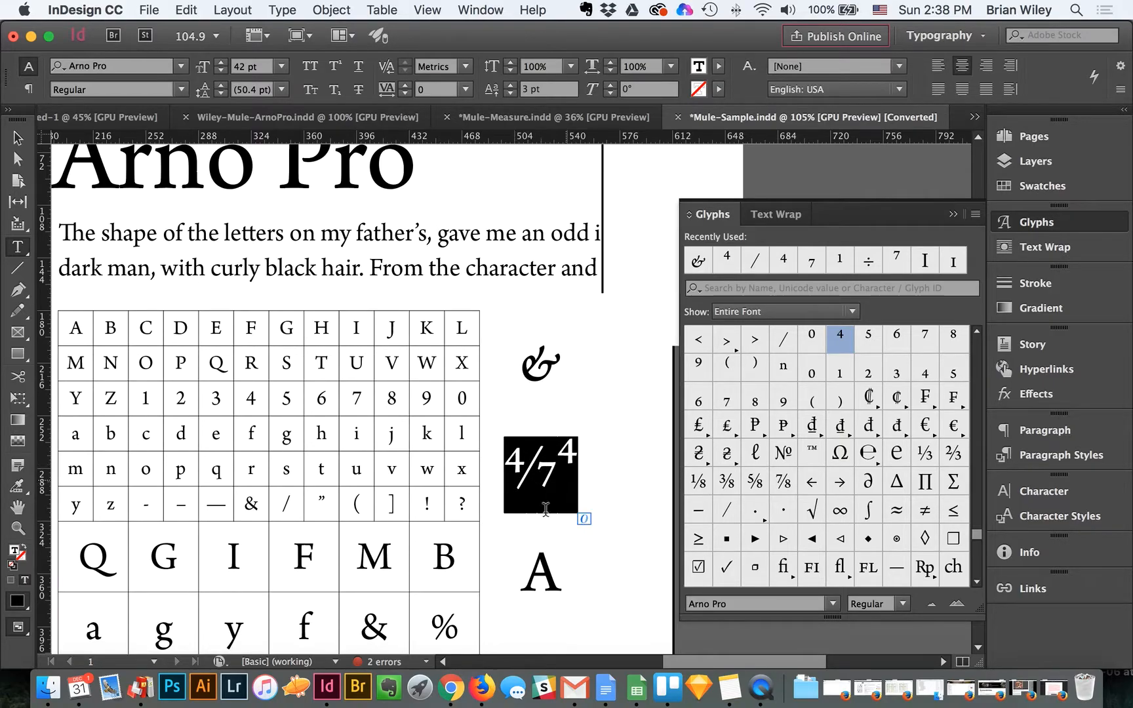
Step: Try the № glyph in place of the large 4/74 characters and undo it
scroll(533, 491, "down", 5)
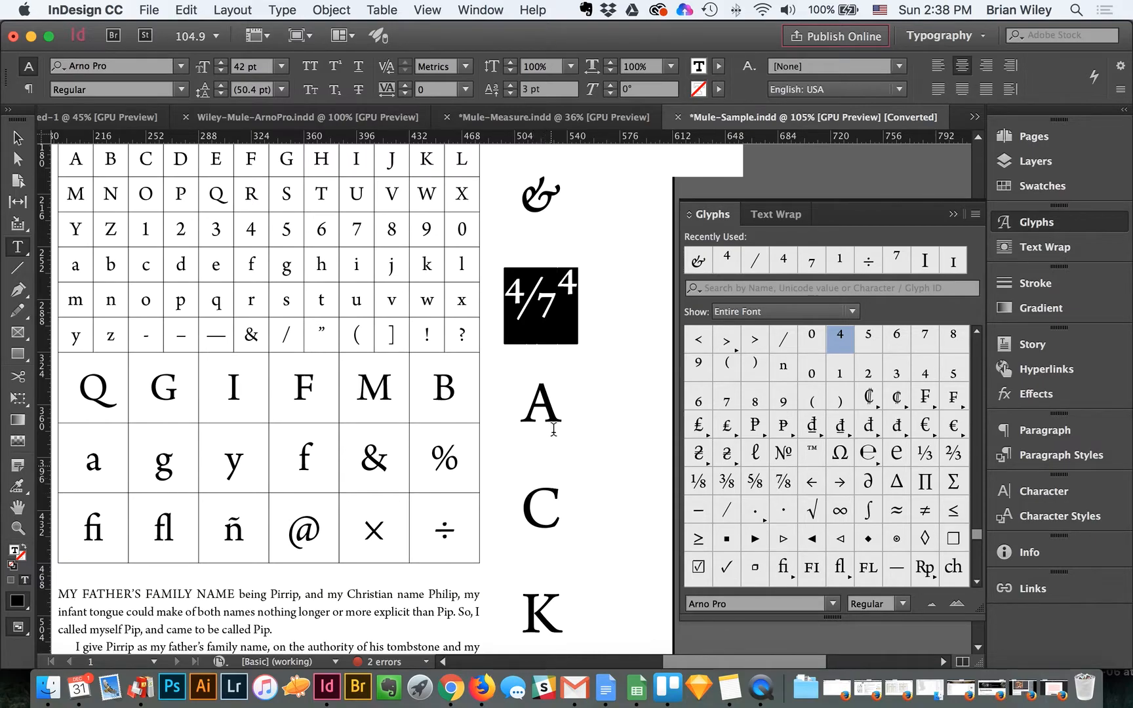
left_click(556, 282)
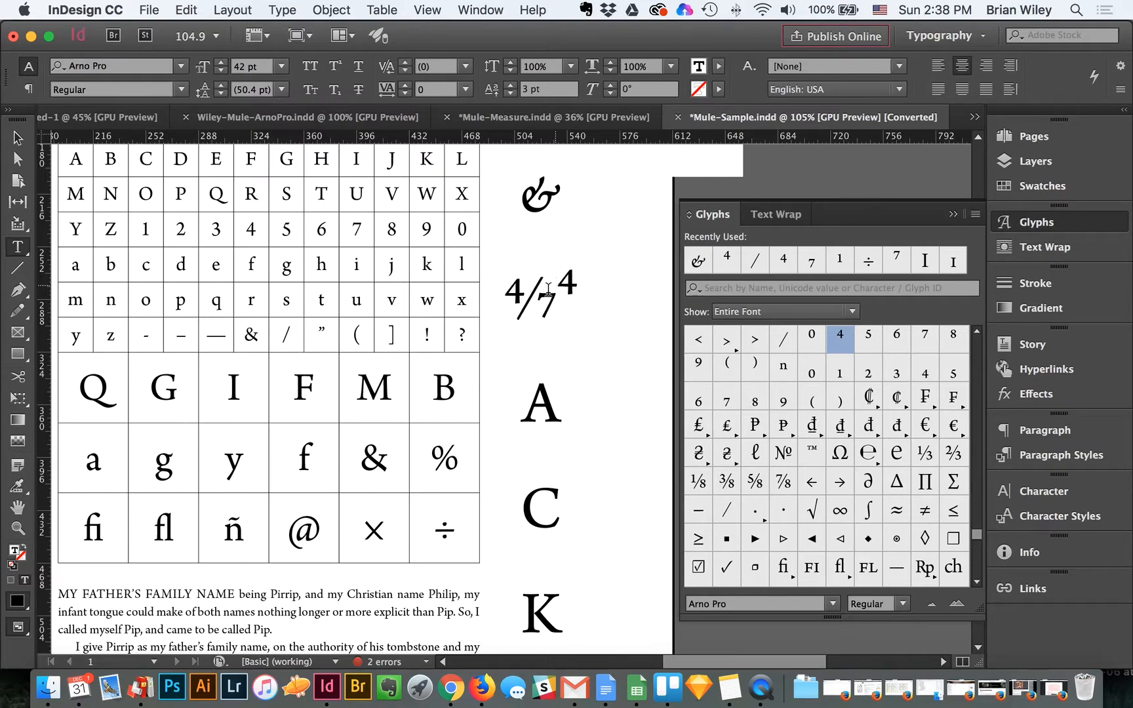
left_click_drag(521, 292, 579, 274)
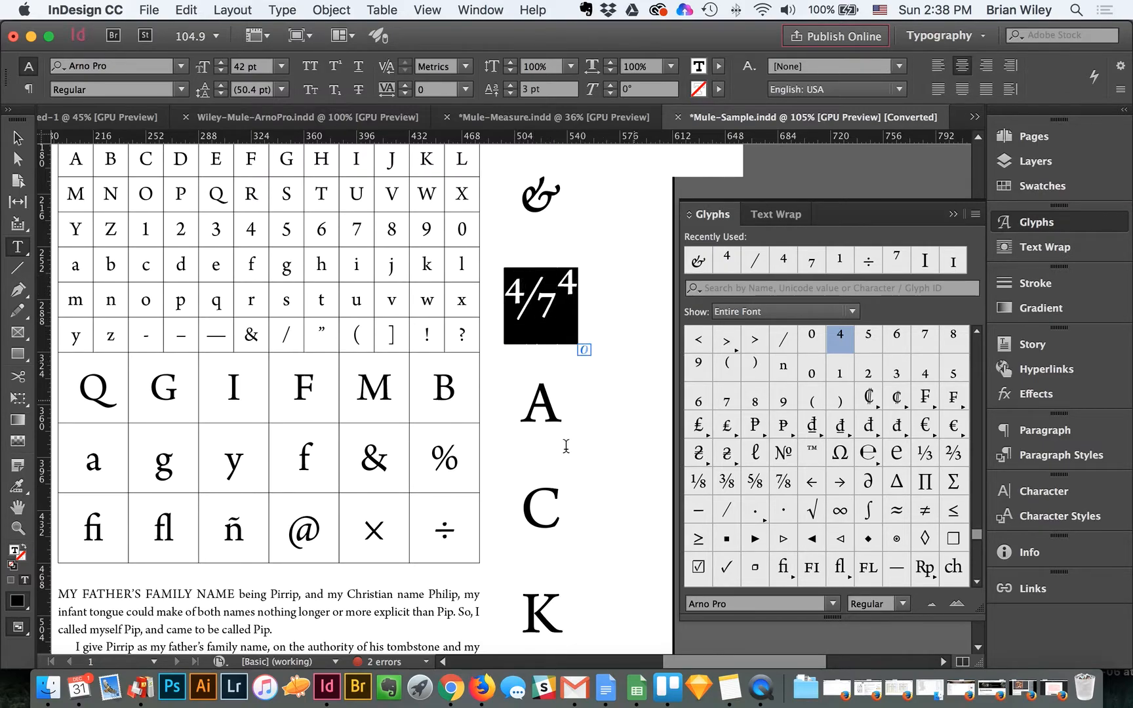
double_click(784, 452)
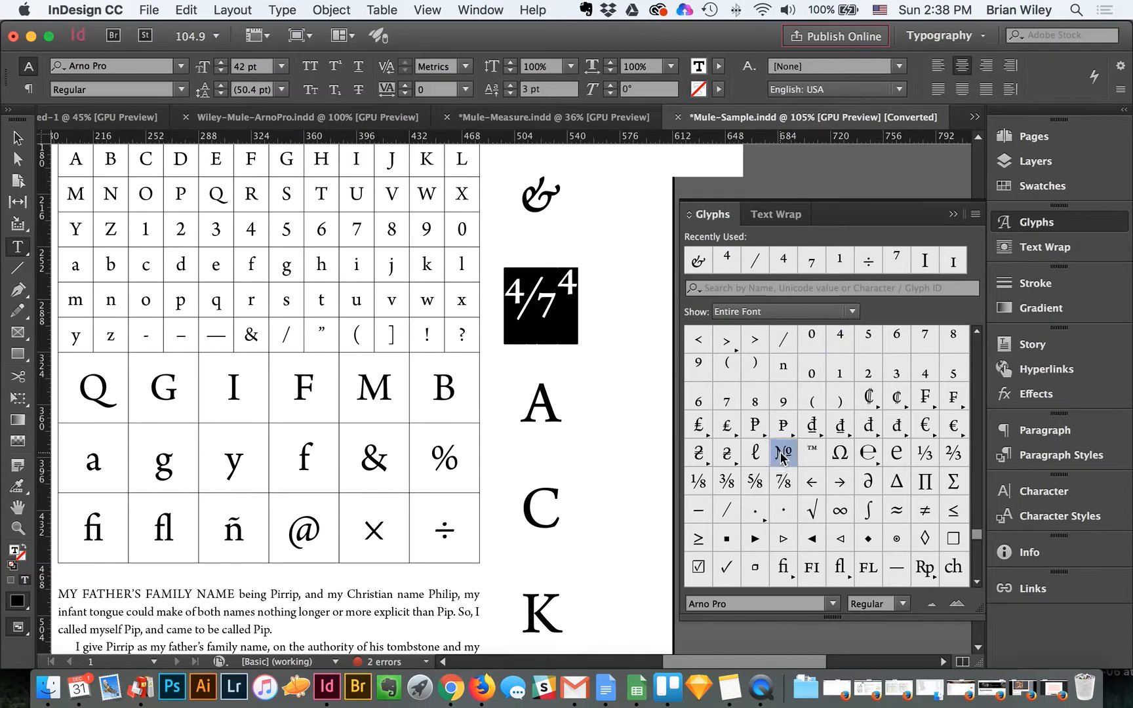
key("ctrl+z")
Step: Replace the large A below 4/74 with the ± glyph from the entire Arno Pro font
left_click(530, 410)
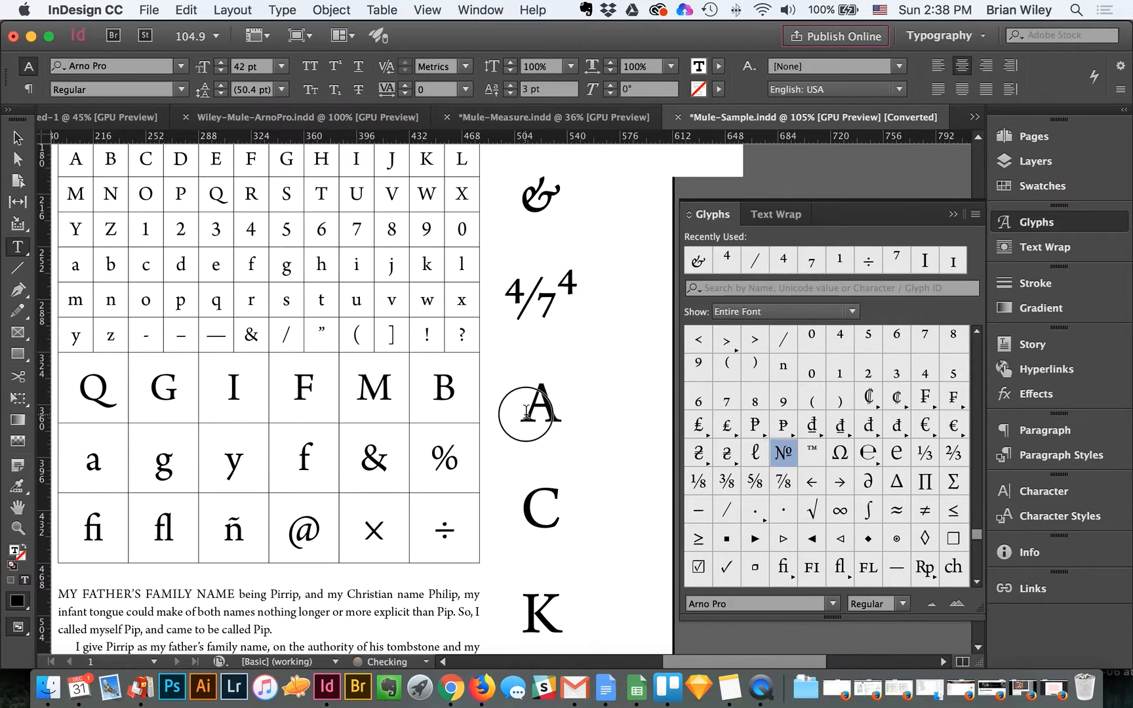
double_click(530, 410)
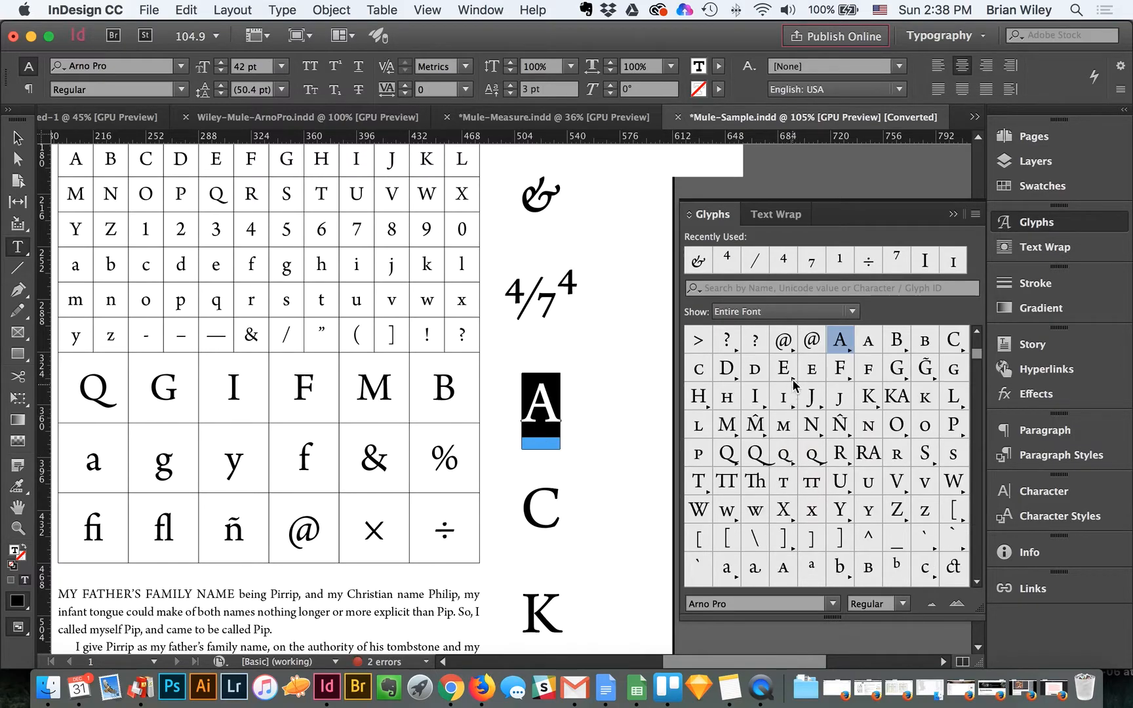
scroll(816, 446, "down", 10)
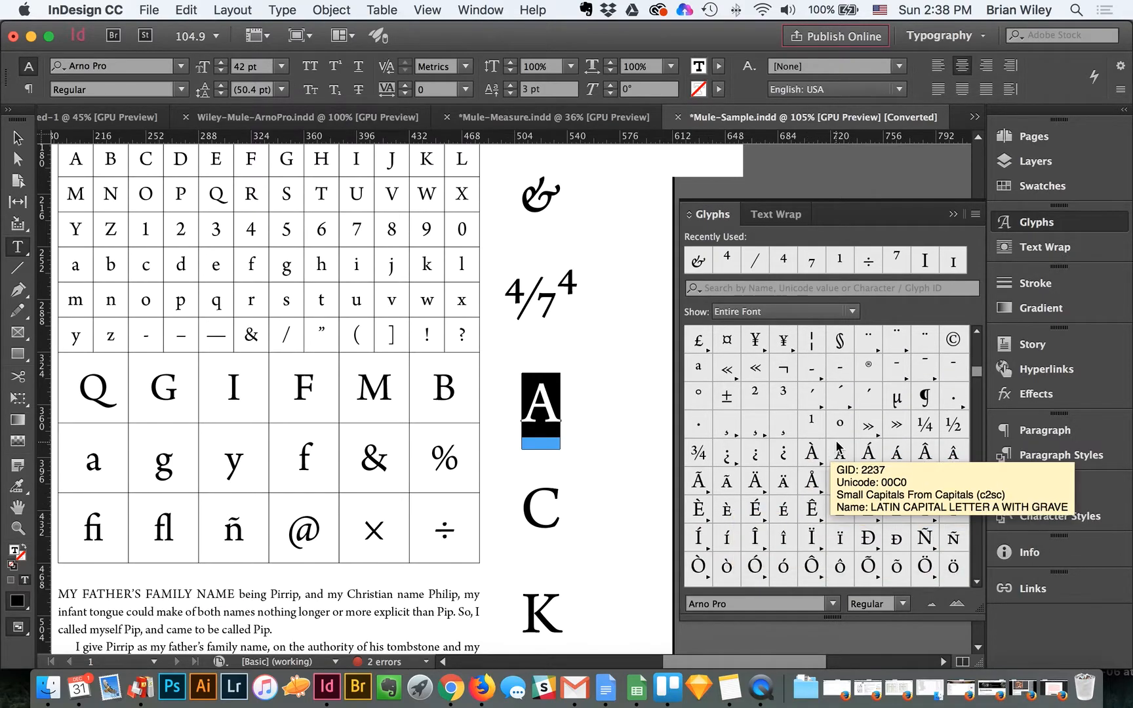
double_click(733, 401)
Step: Replace the large C below the ± sign with the ffb ligature glyph
left_click_drag(525, 500, 549, 508)
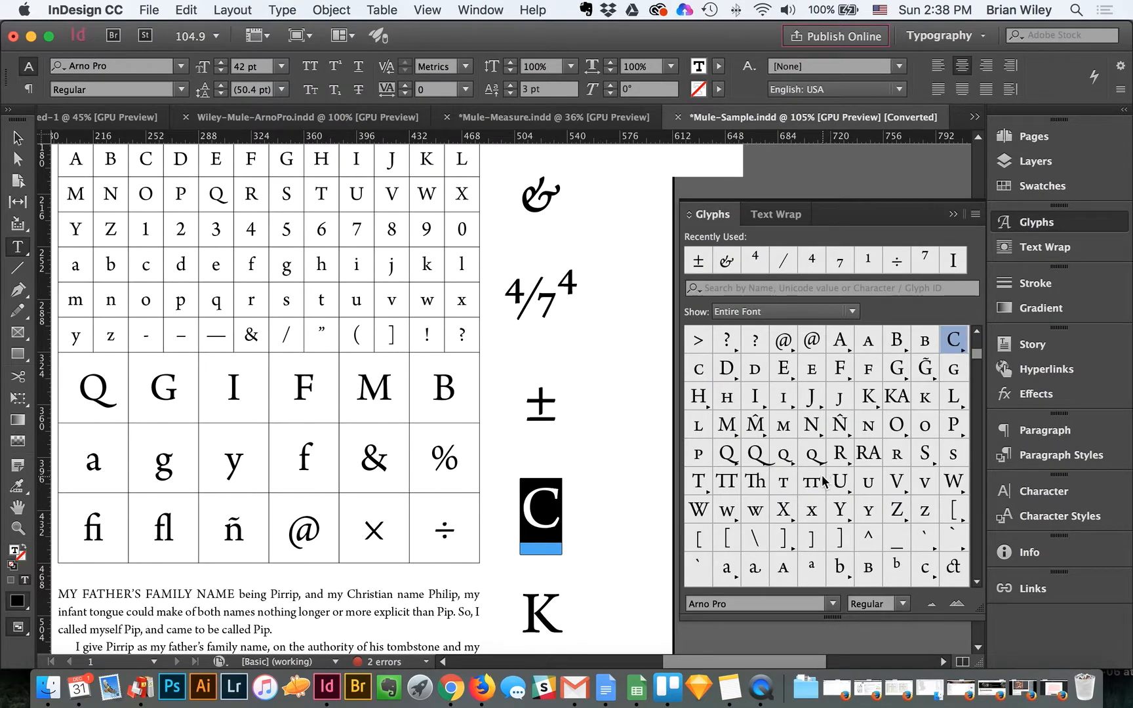
scroll(824, 482, "down", 5)
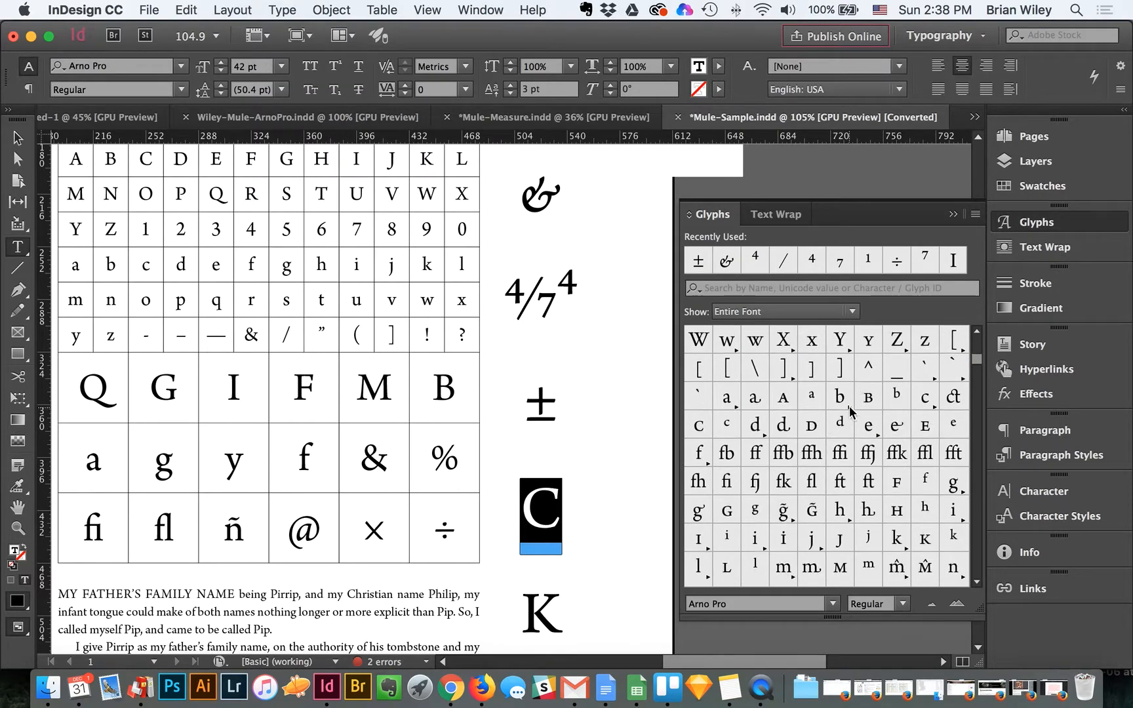
double_click(785, 453)
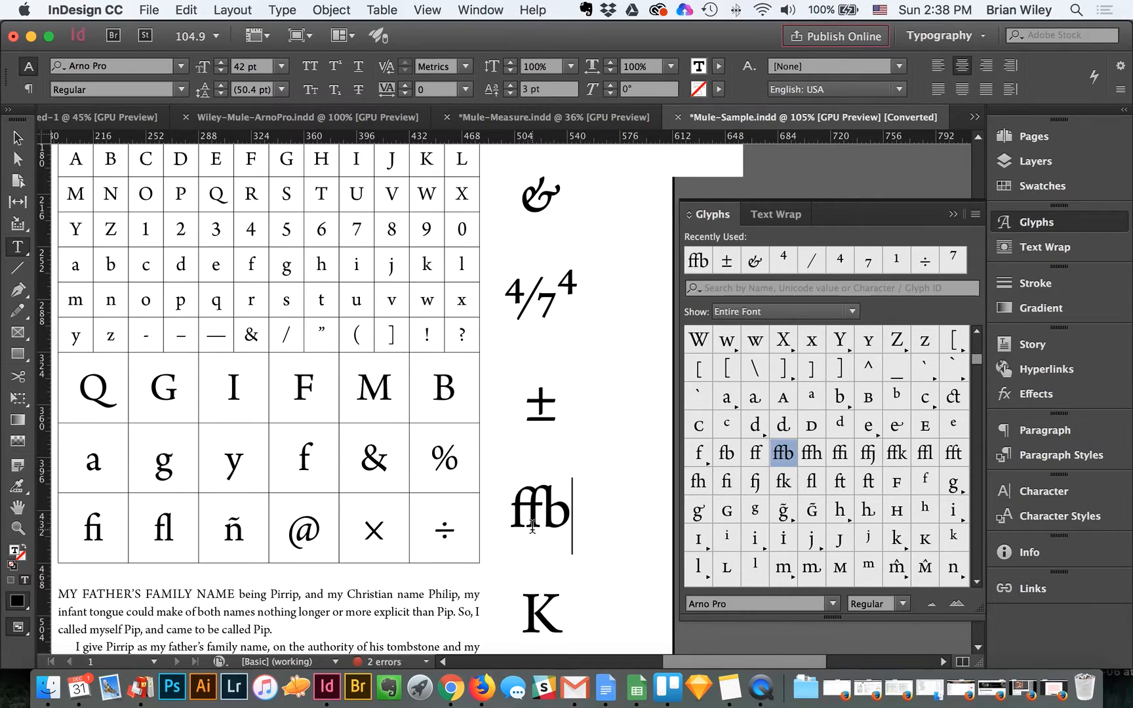
Step: Replace the large K below the ffb ligature with the glyph Ã, capital A with tilde
scroll(533, 525, "down", 5)
double_click(531, 436)
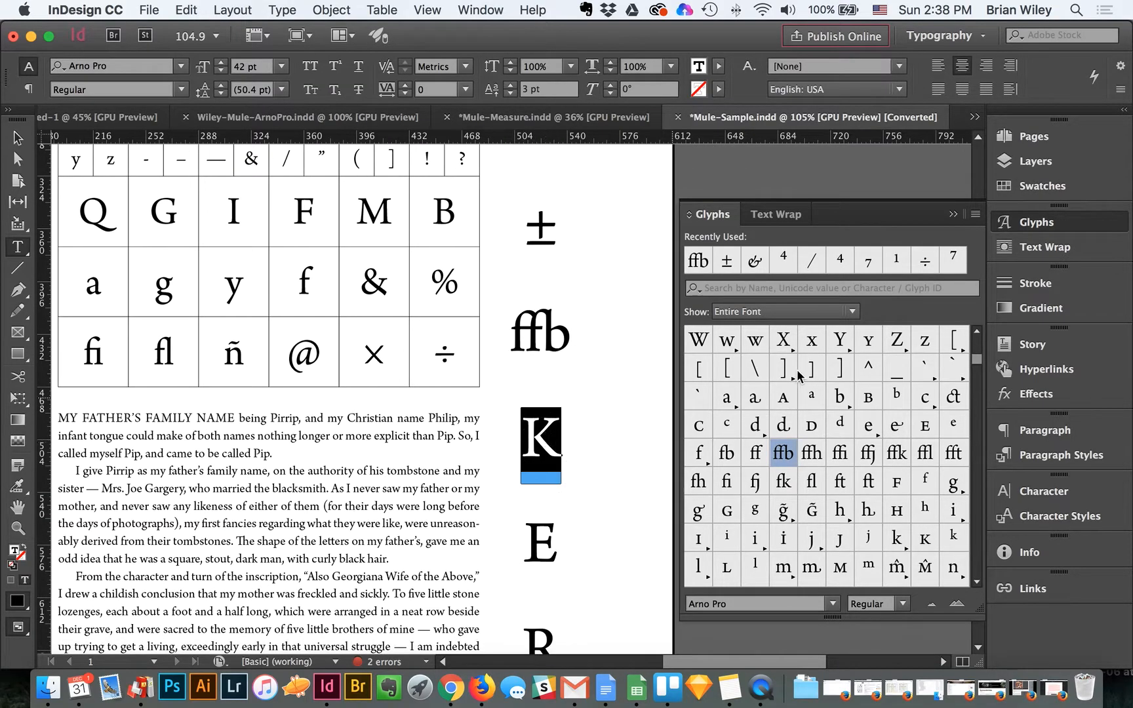
scroll(813, 471, "down", 10)
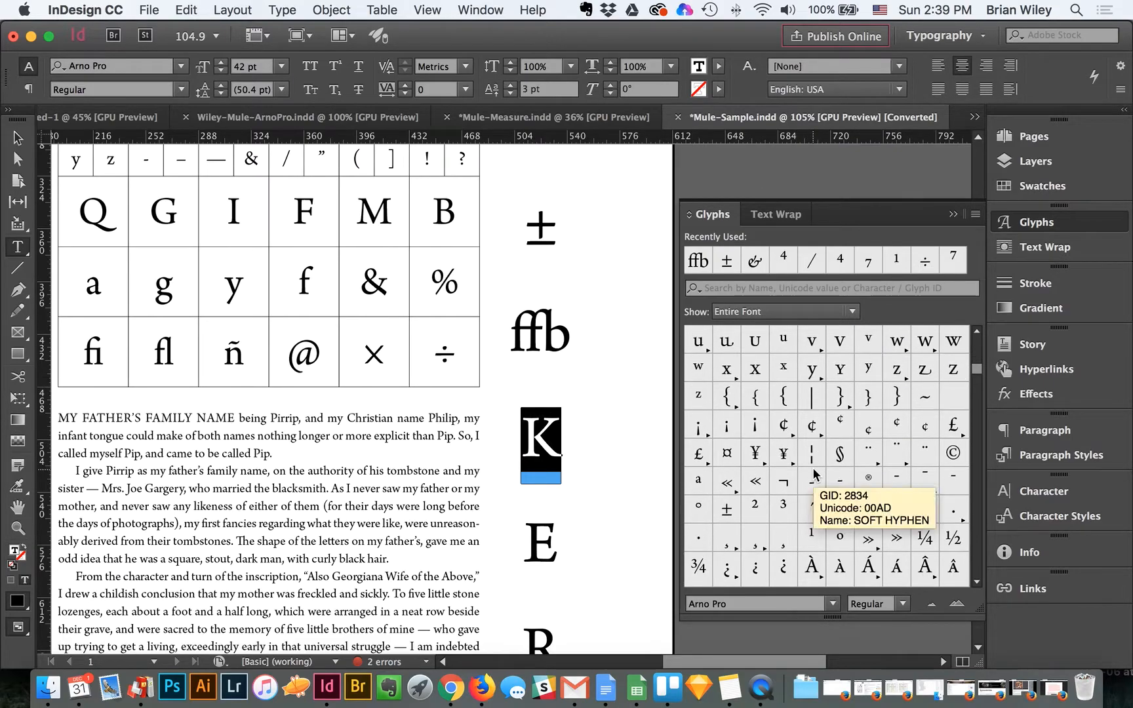
scroll(813, 477, "up", 5)
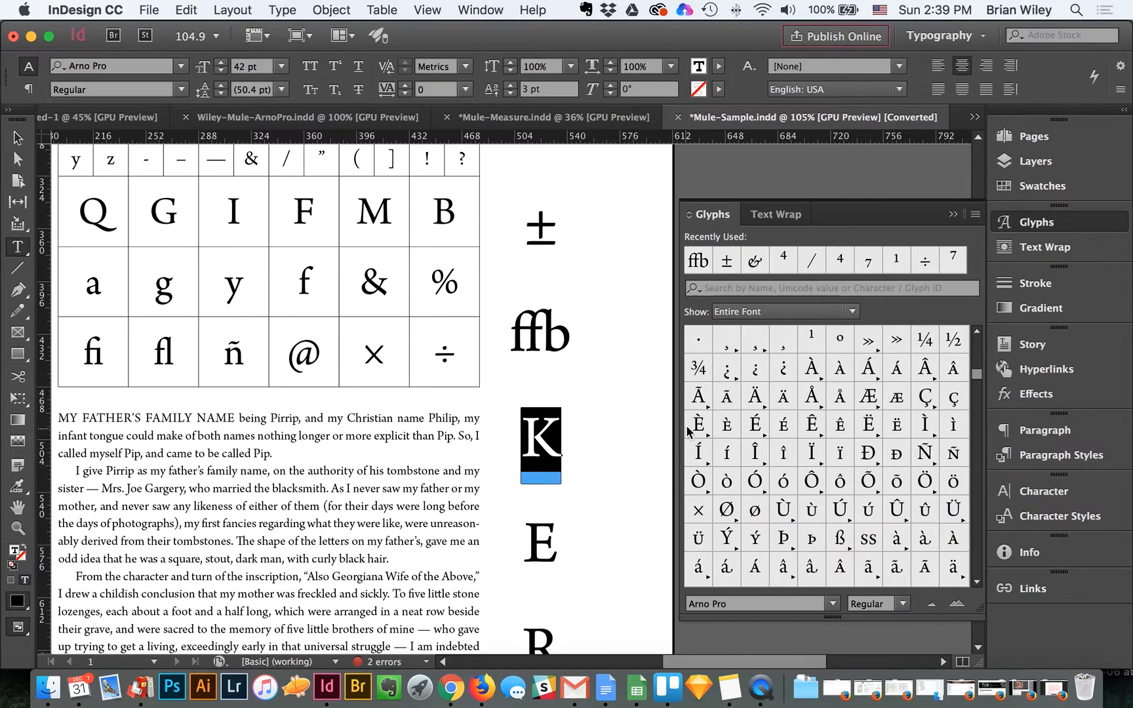
double_click(699, 397)
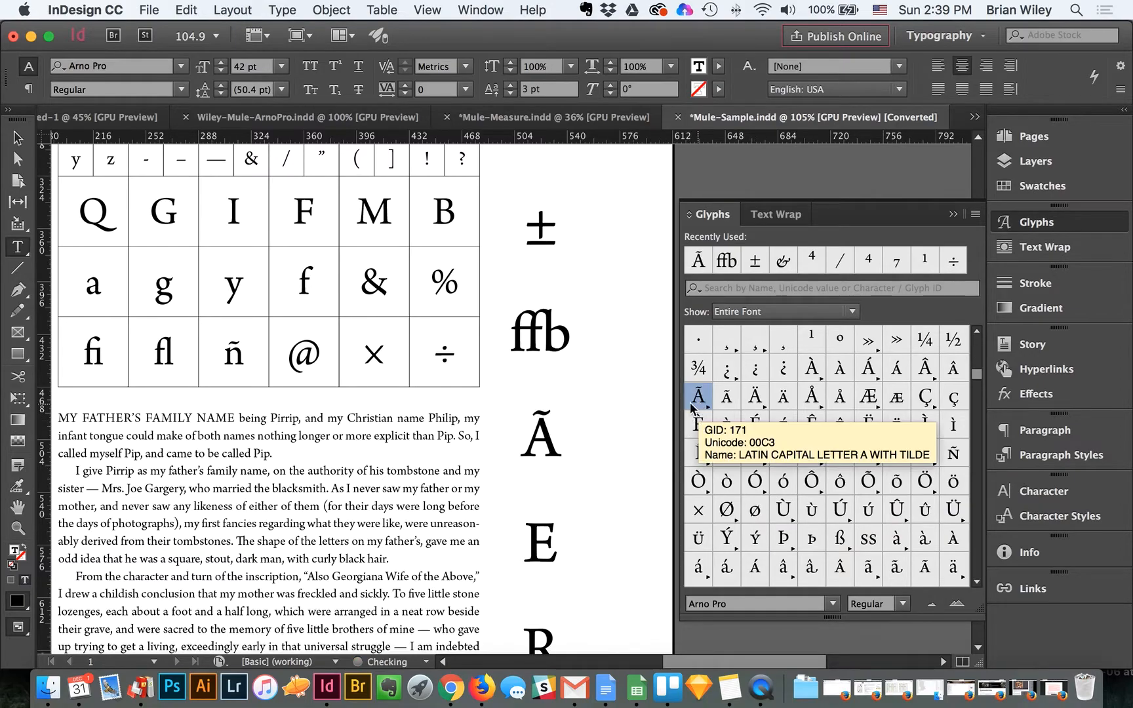
Step: Replace the large E below Ã with a ring ornament, and swap that for the solid leaf ornament
double_click(559, 545)
scroll(817, 469, "down", 3)
scroll(869, 489, "down", 10)
scroll(869, 489, "down", 15)
scroll(869, 488, "down", 20)
scroll(869, 488, "down", 8)
scroll(869, 488, "down", 10)
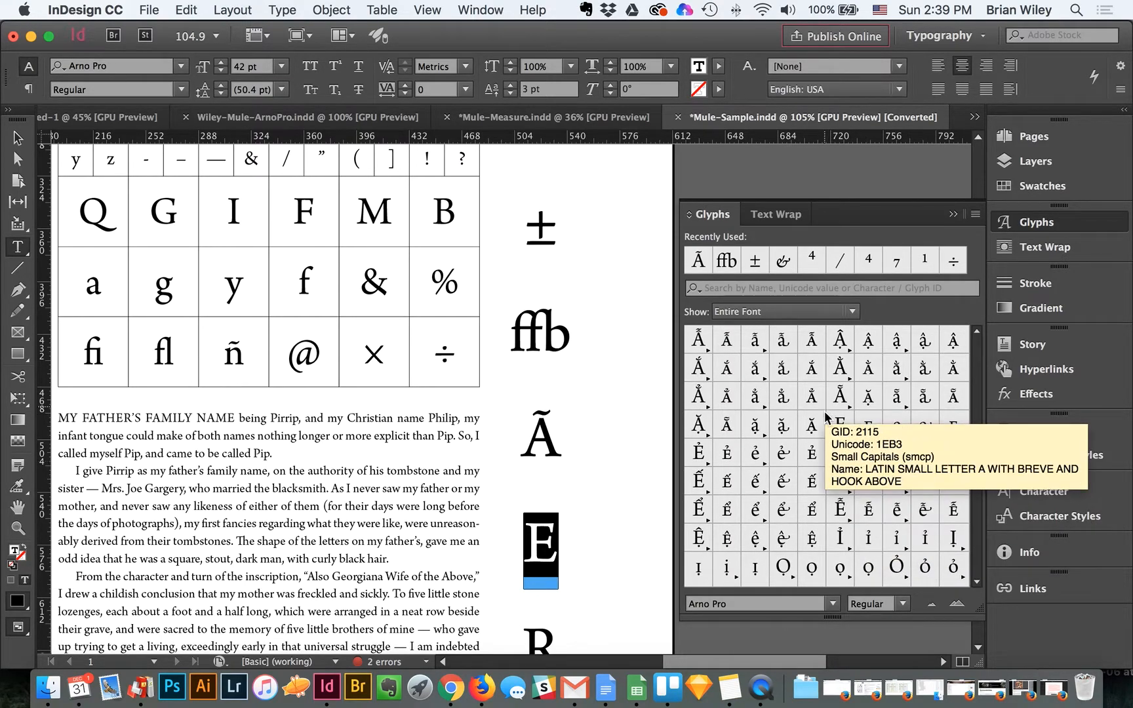
scroll(872, 492, "down", 10)
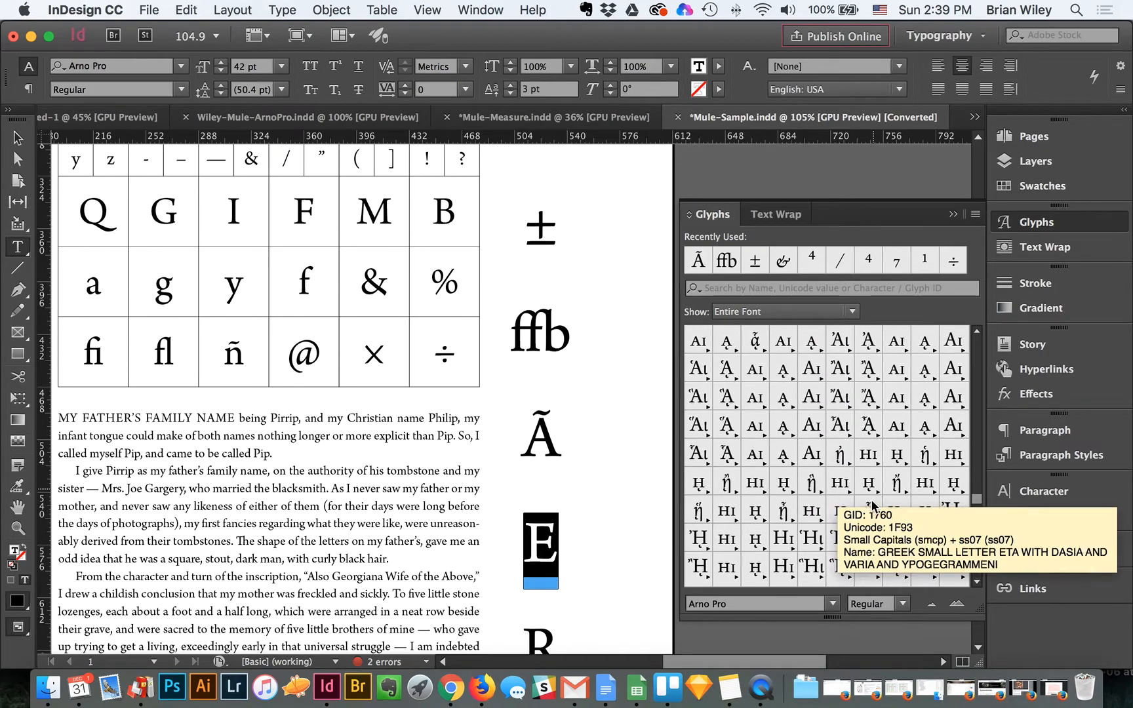
scroll(892, 529, "down", 10)
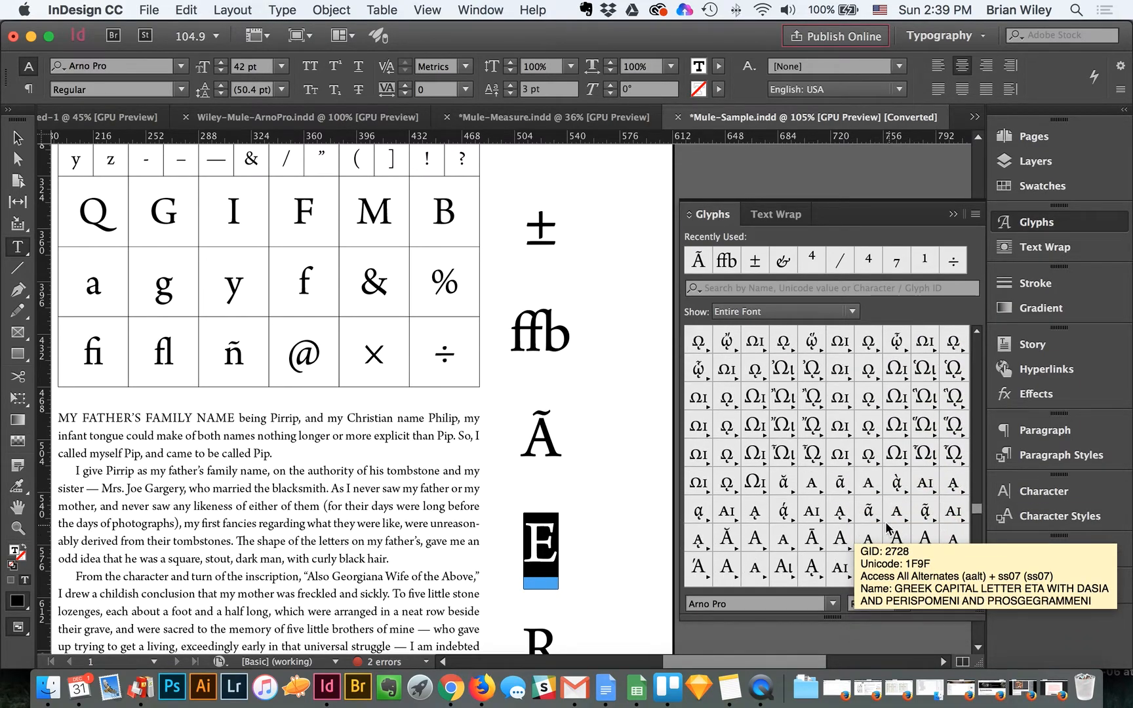
scroll(892, 528, "down", 5)
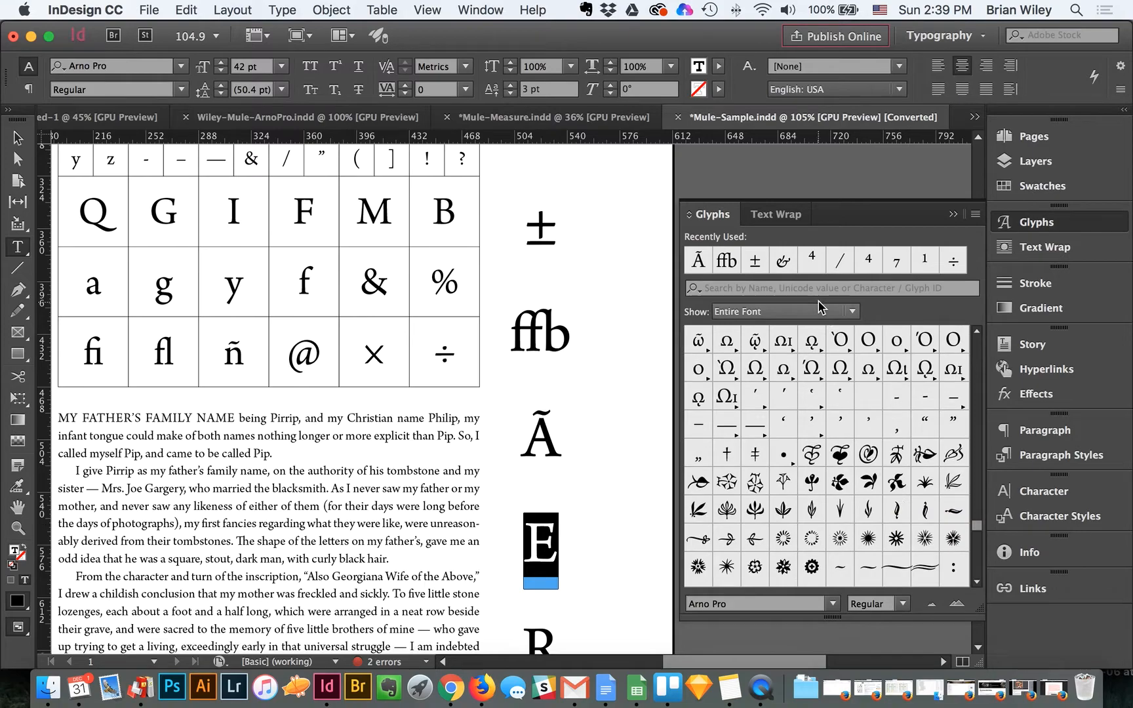
double_click(813, 539)
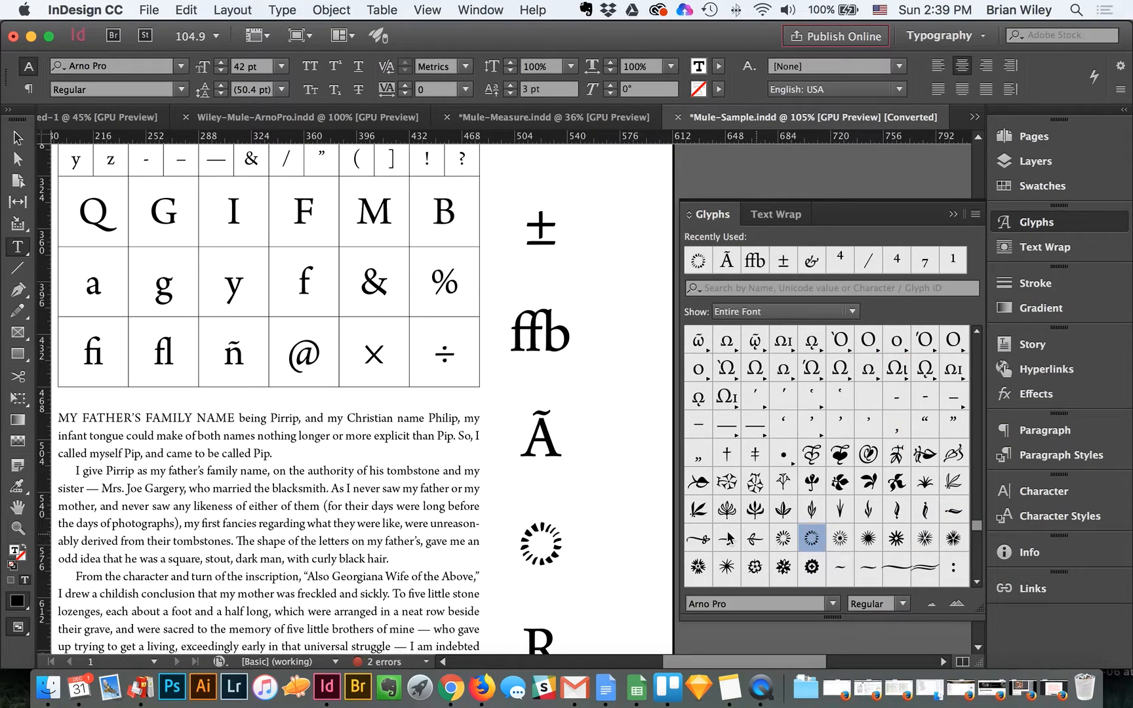
key("shift+Left")
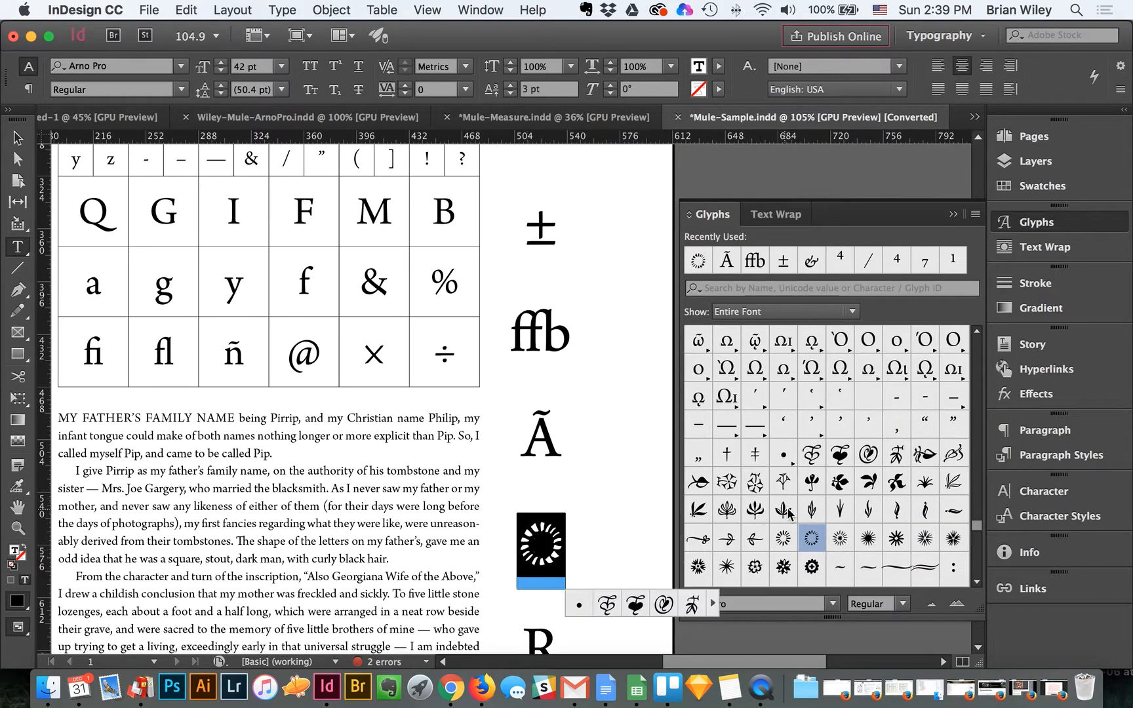
left_click(840, 484)
Step: Replace the large R below the leaf ornament with a small-capital I followed by a full-size capital I
scroll(473, 559, "down", 10)
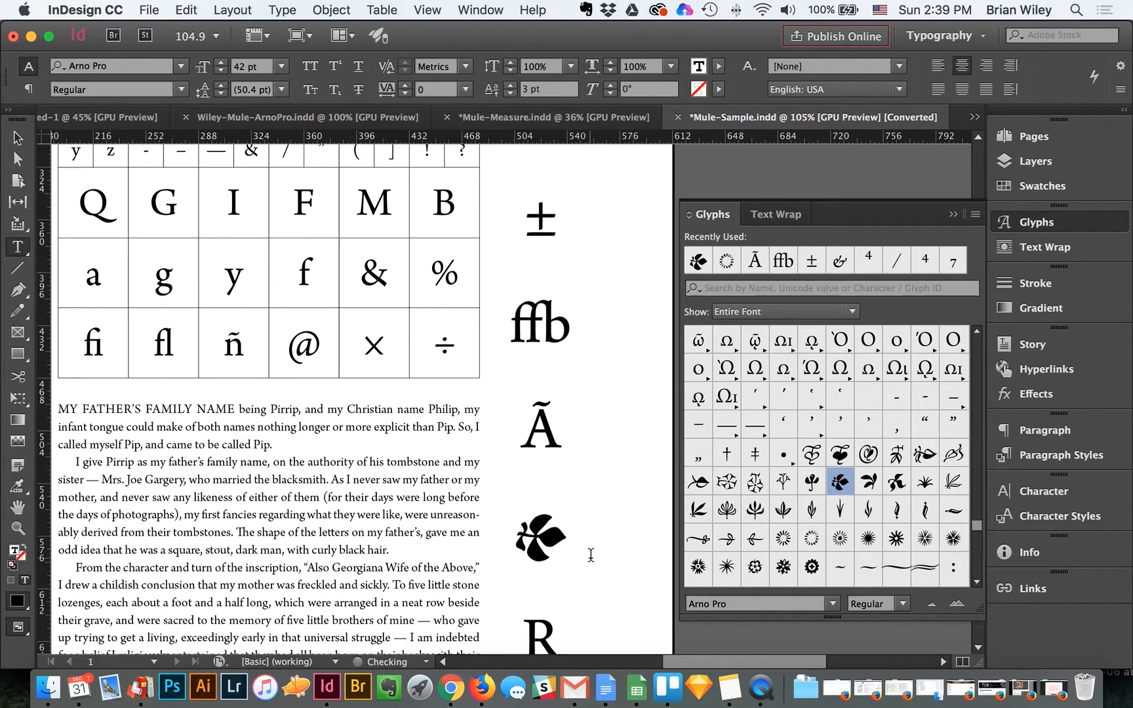
double_click(552, 448)
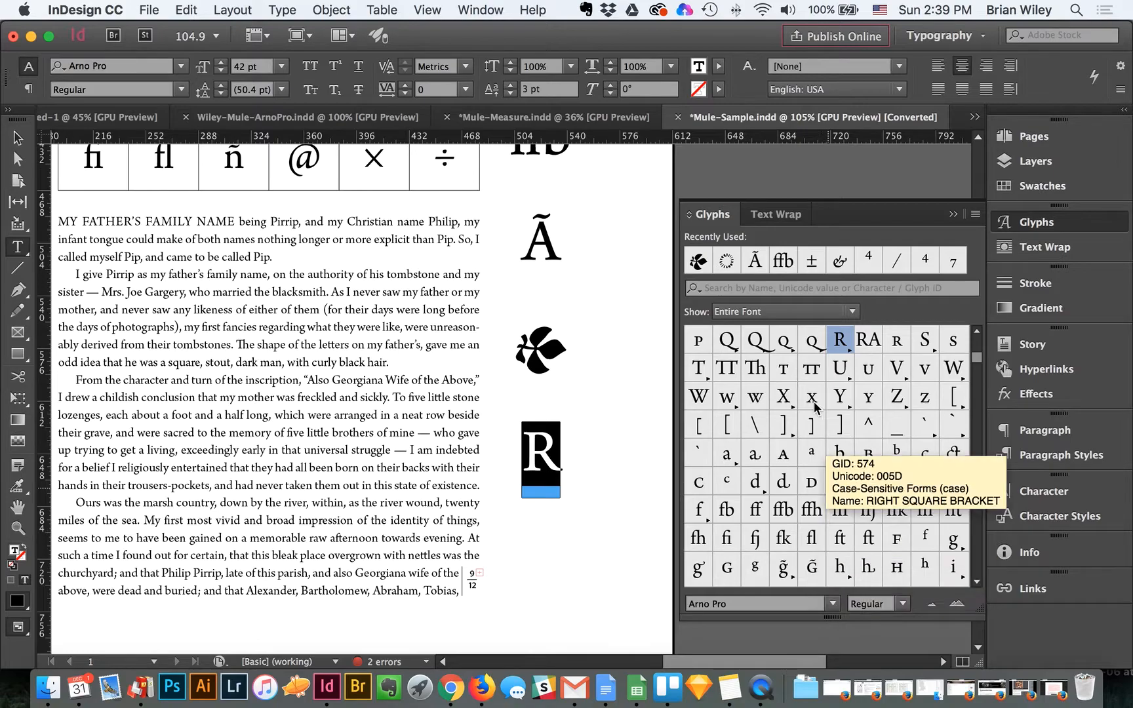
scroll(787, 413, "up", 5)
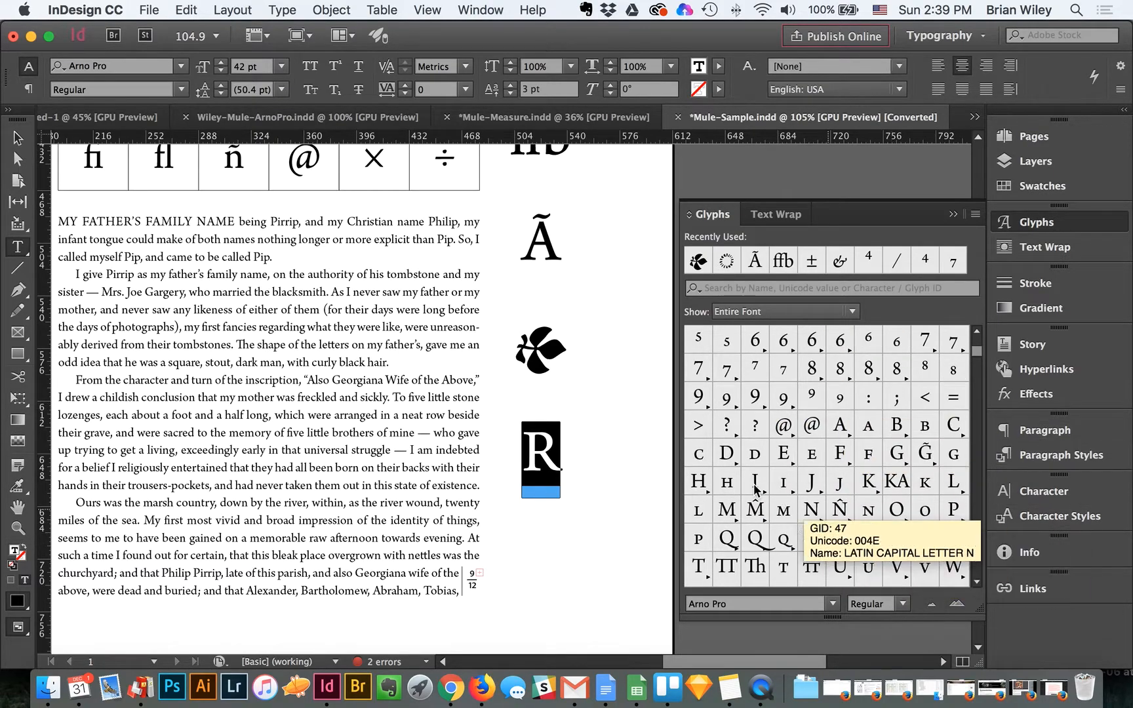
double_click(783, 484)
double_click(756, 482)
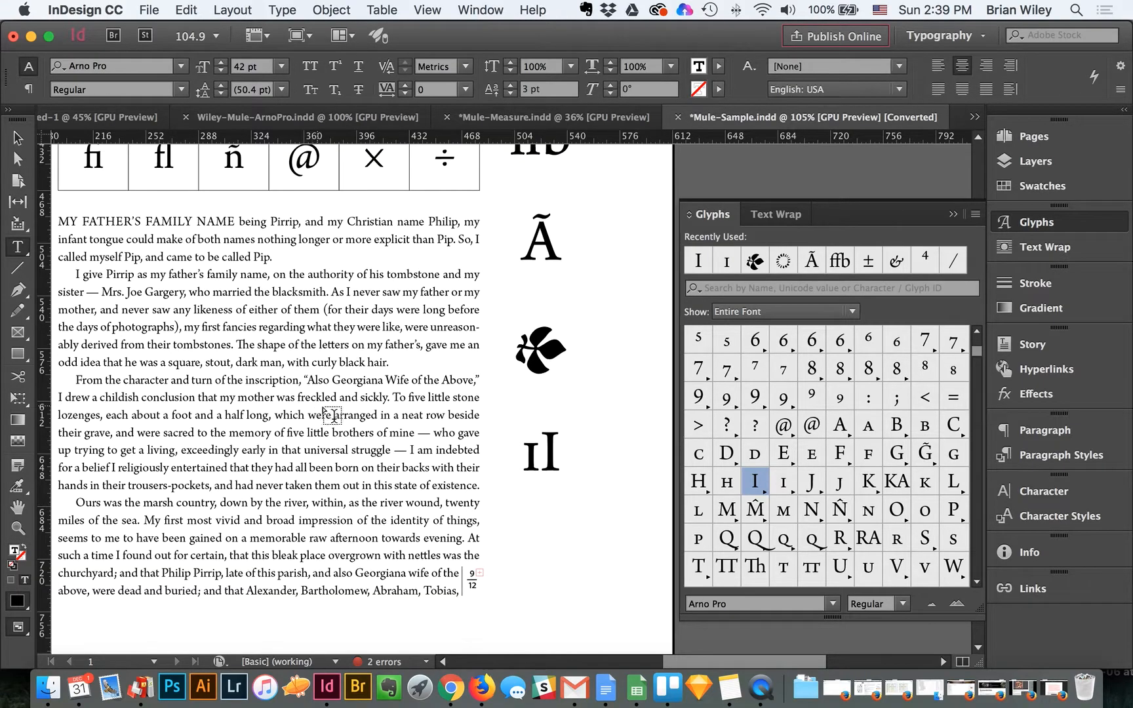
Step: Deselect the text and examine the specimen page, including the MEASURES entries in its narrow text column
left_click(18, 140)
left_click(608, 369)
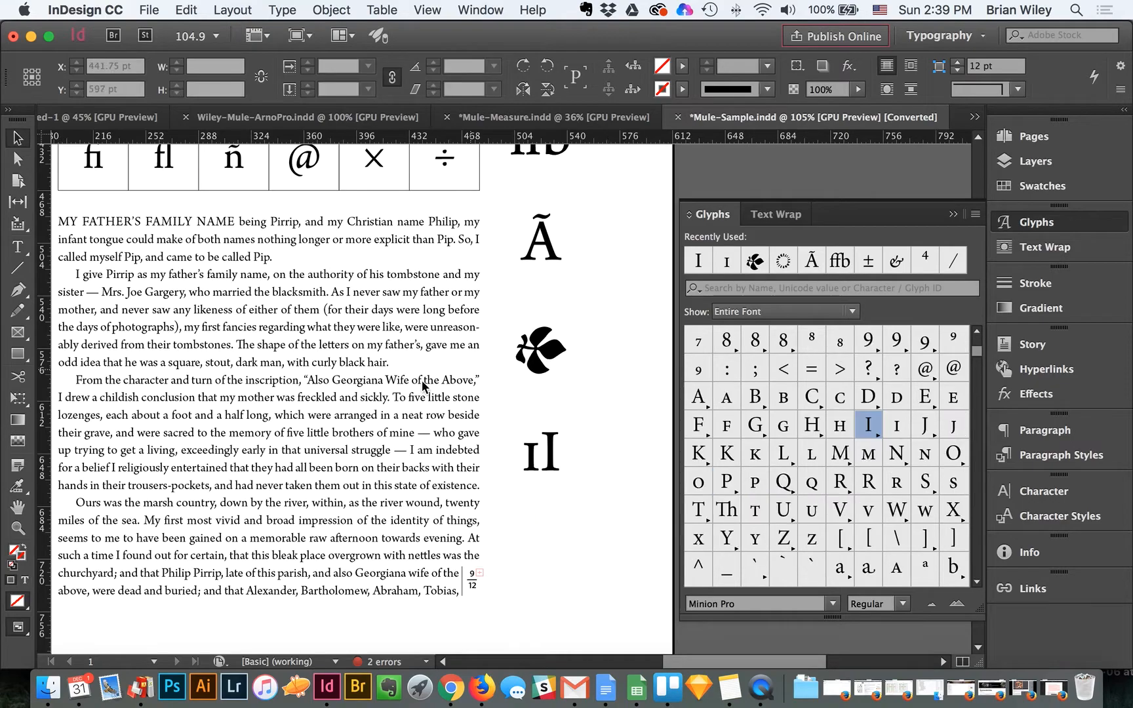
left_click(424, 370, "alt+super")
scroll(421, 368, "right", 4)
scroll(419, 368, "up", 5)
scroll(418, 367, "left", 1)
scroll(418, 368, "up", 3)
scroll(418, 368, "right", 1)
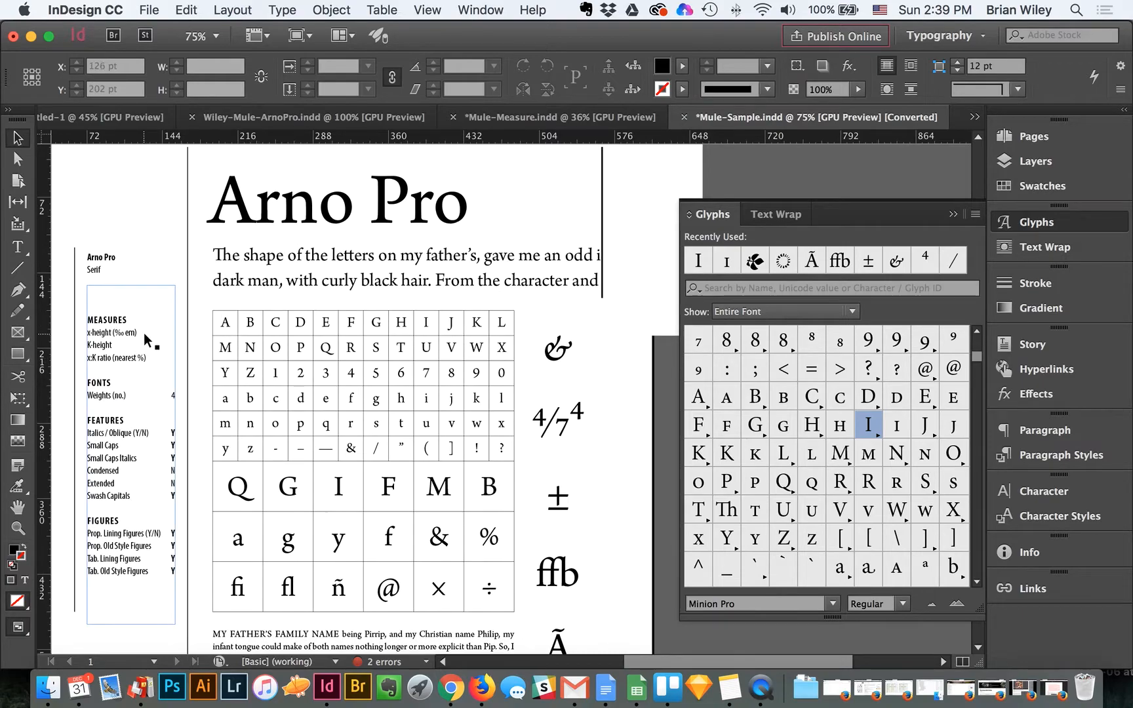
Step: In Mule-Measure.indd, replace every use of Lucida Grande Regular with Arno Pro Regular
left_click(513, 120)
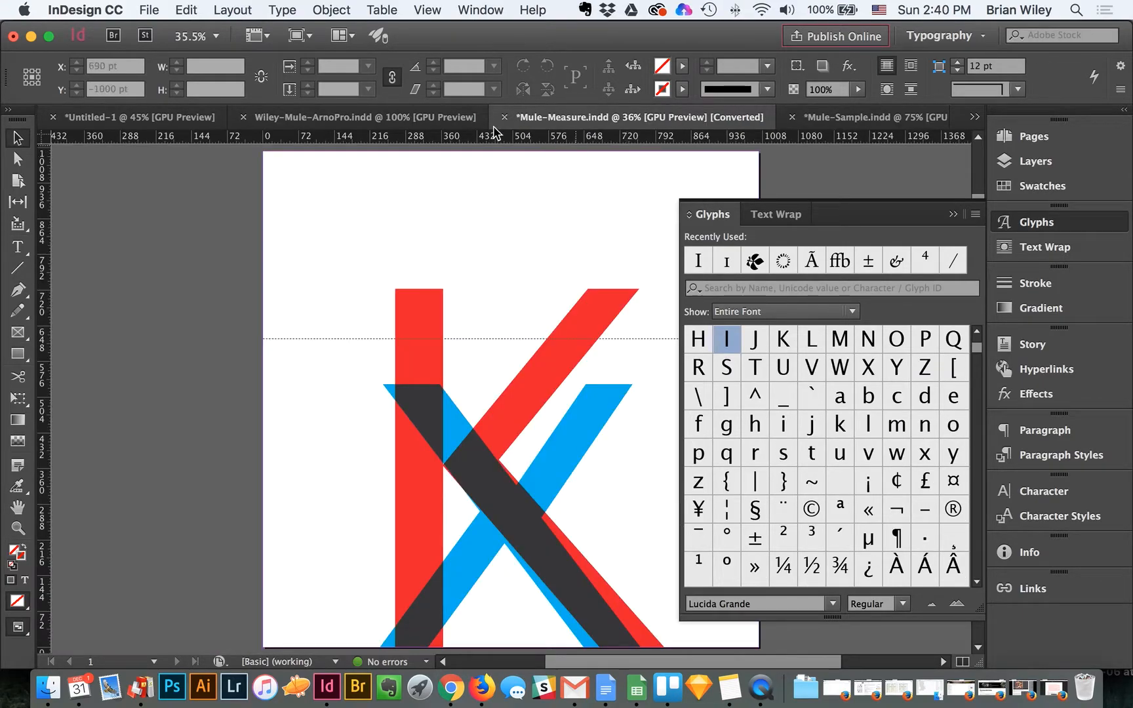
left_click(336, 9)
mouse_move(287, 10)
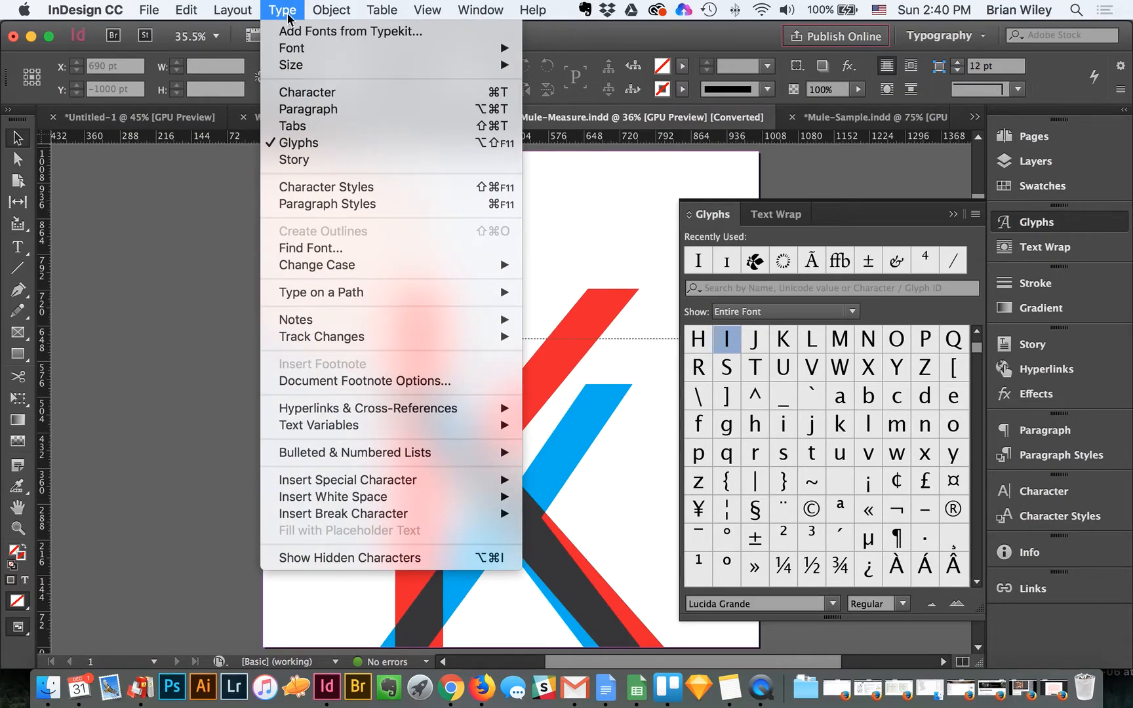
left_click(371, 247)
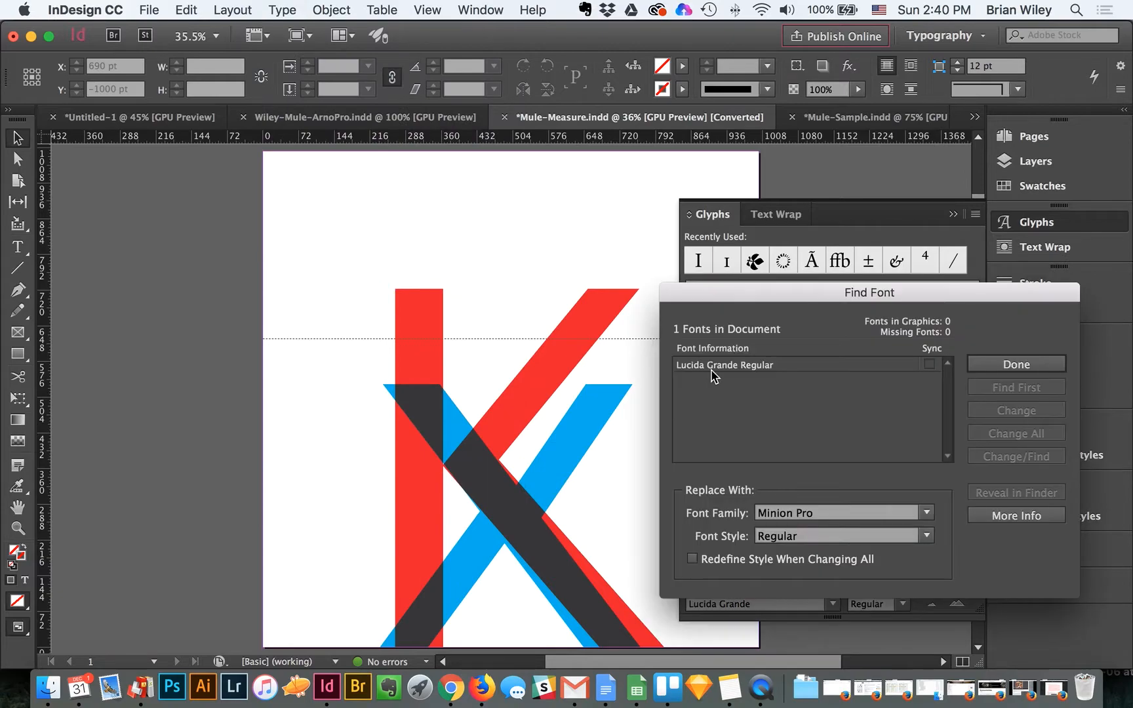
left_click(712, 371)
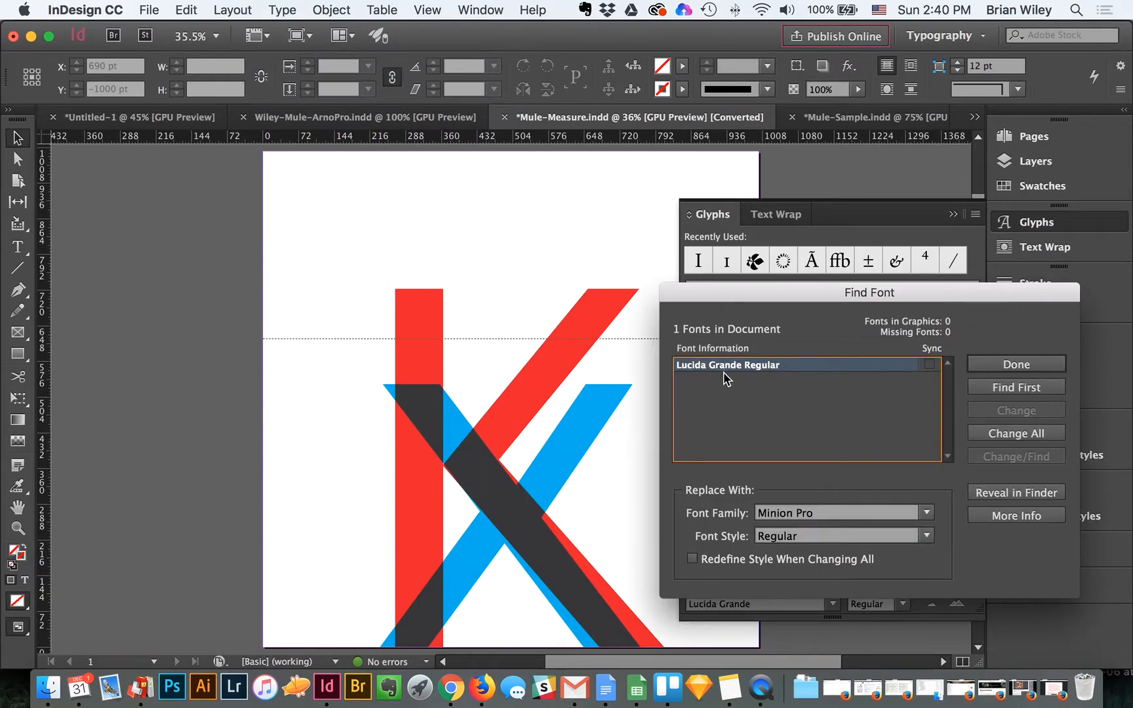
left_click(811, 518)
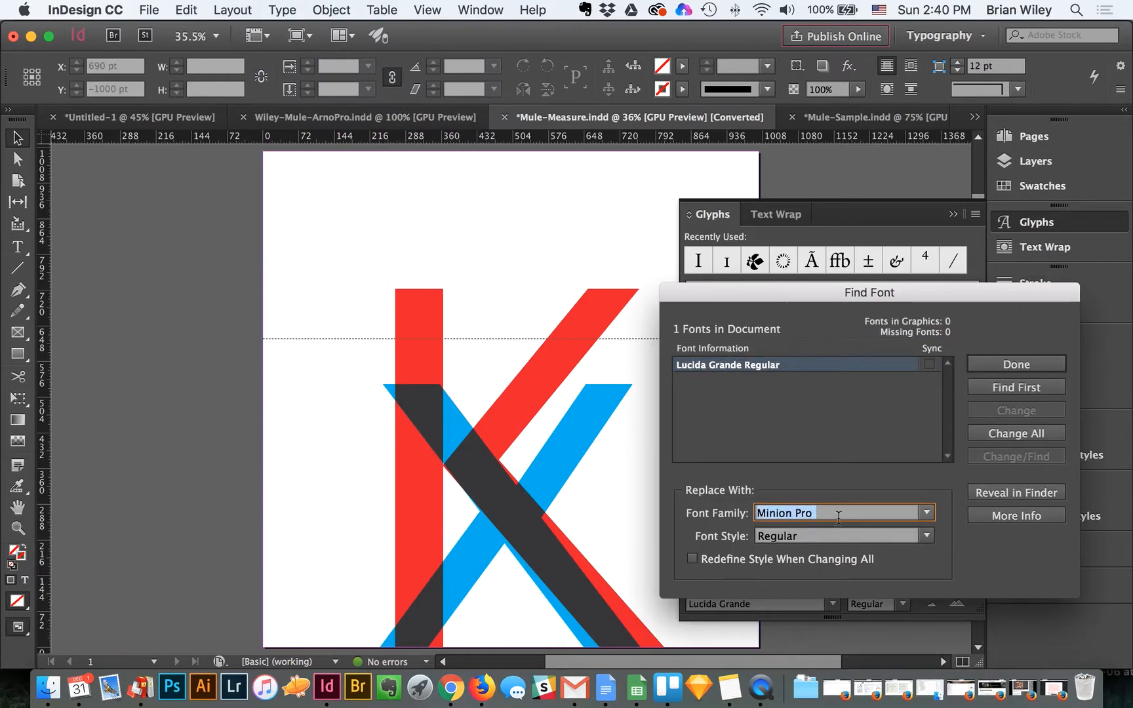
type("Arno Pro")
key("Tab")
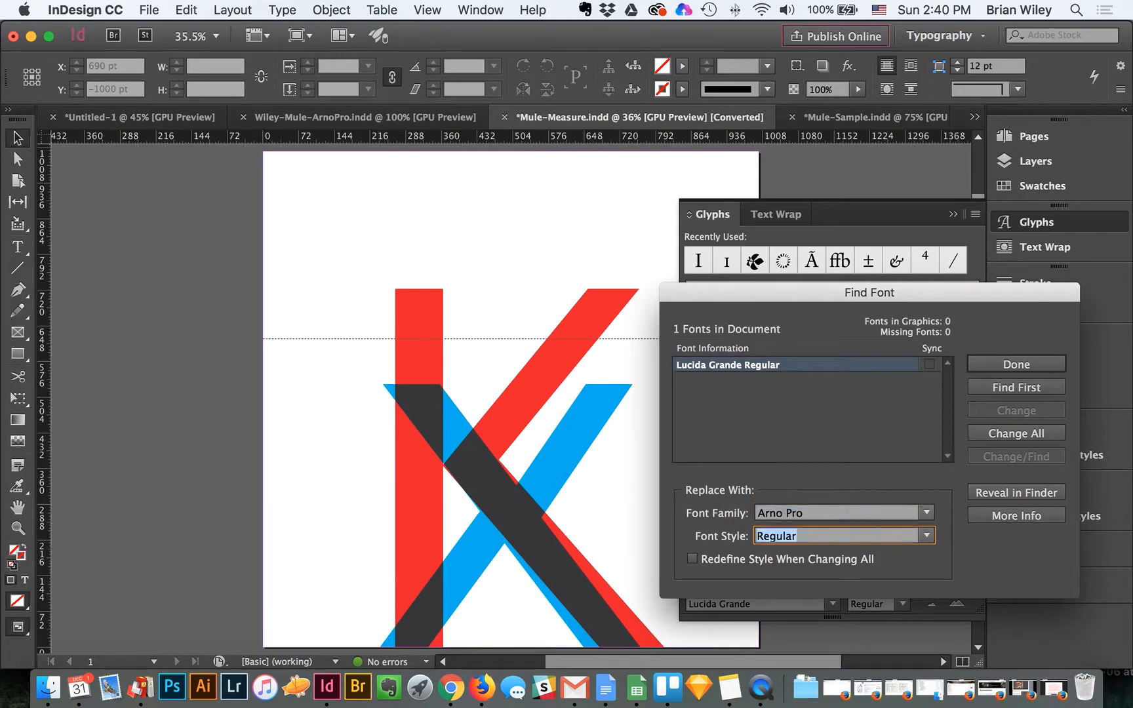
left_click(984, 434)
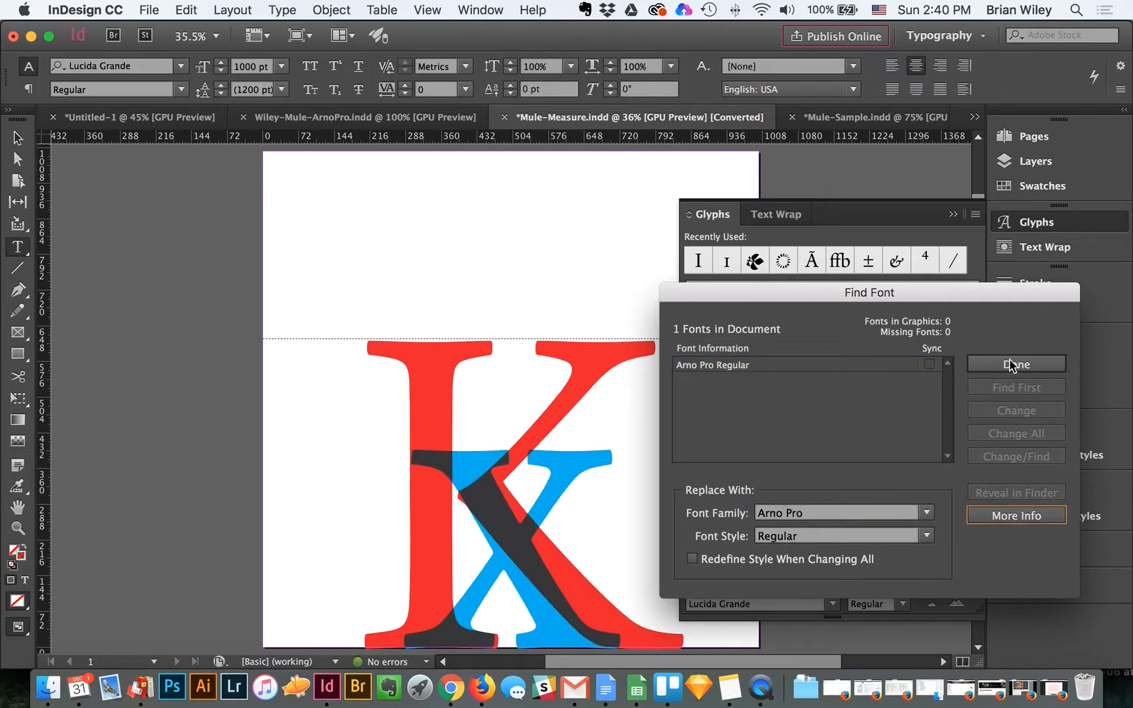
left_click(1010, 366)
Step: Examine the overlaid K and x, the dashed measuring line, and the document's page and master
scroll(492, 437, "down", 3)
scroll(493, 436, "right", 2)
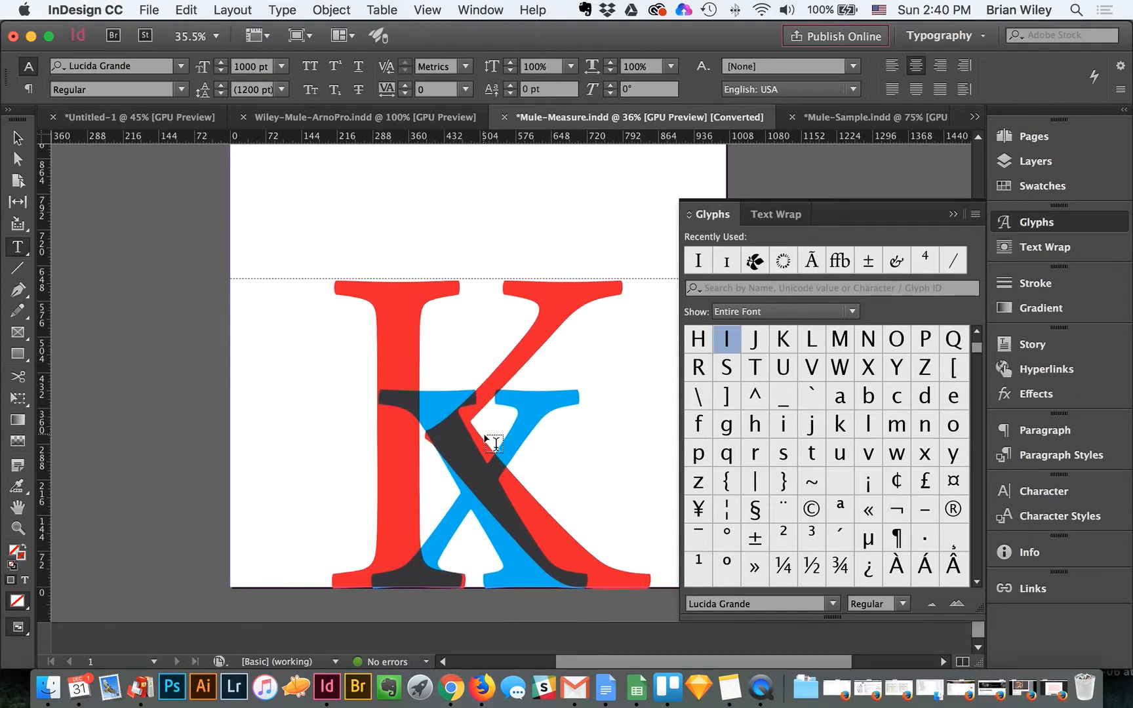
scroll(504, 427, "right", 3)
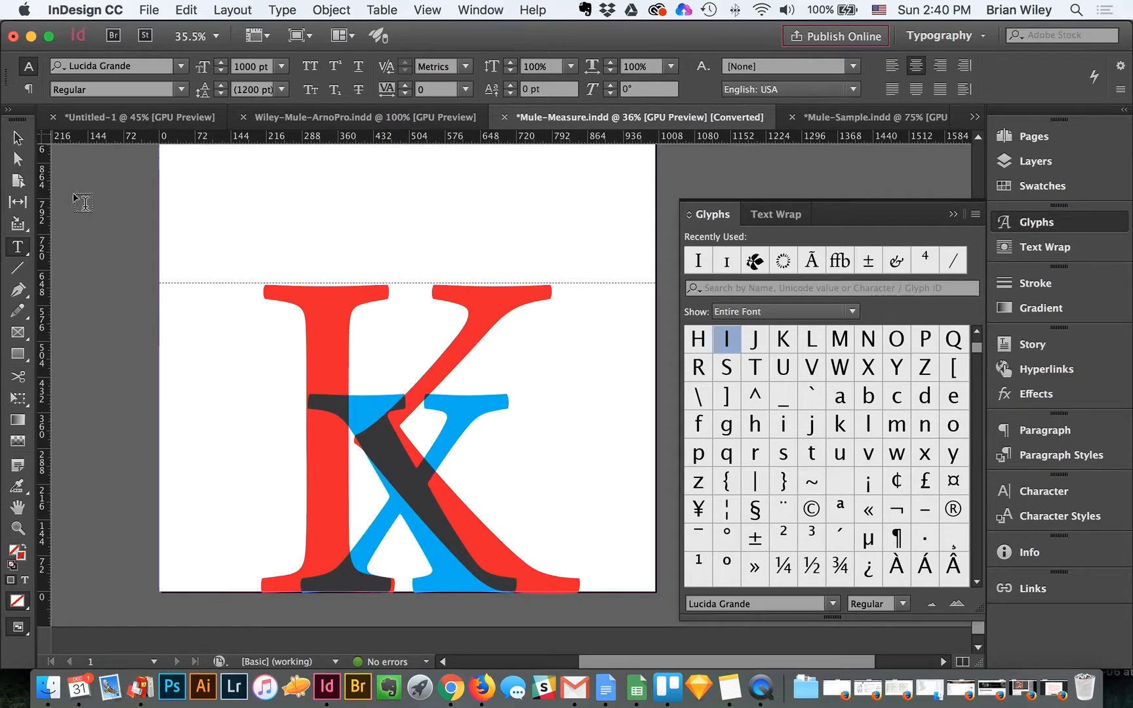
left_click(17, 136)
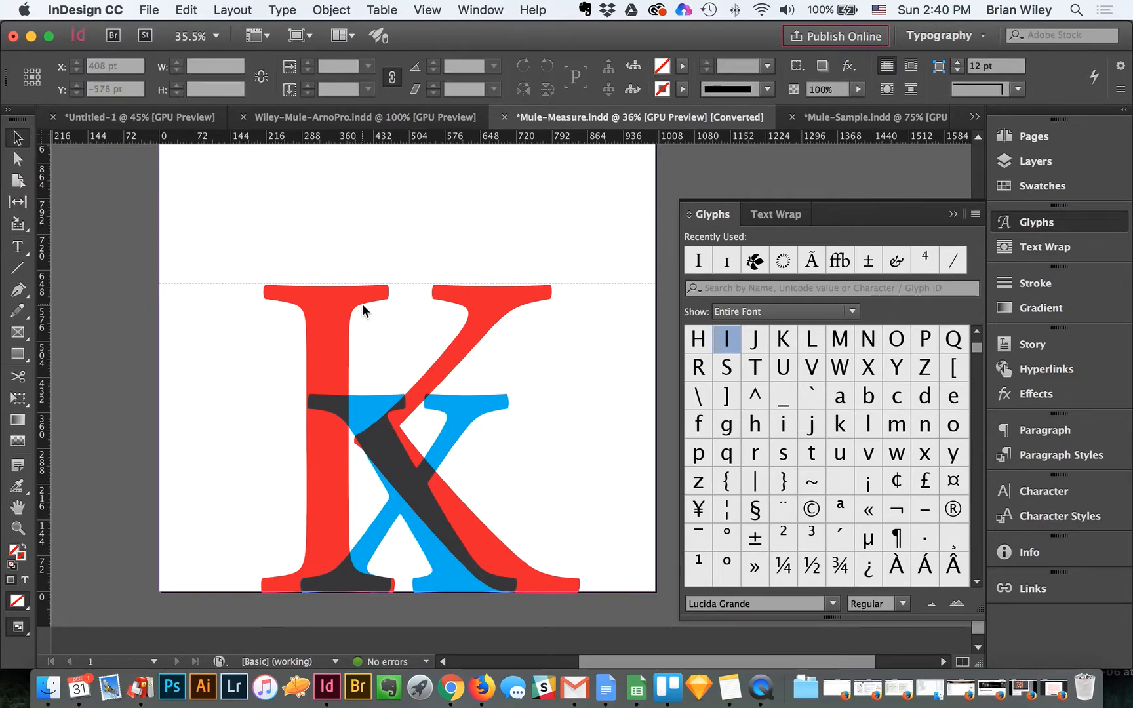
left_click(368, 284)
left_click(354, 389)
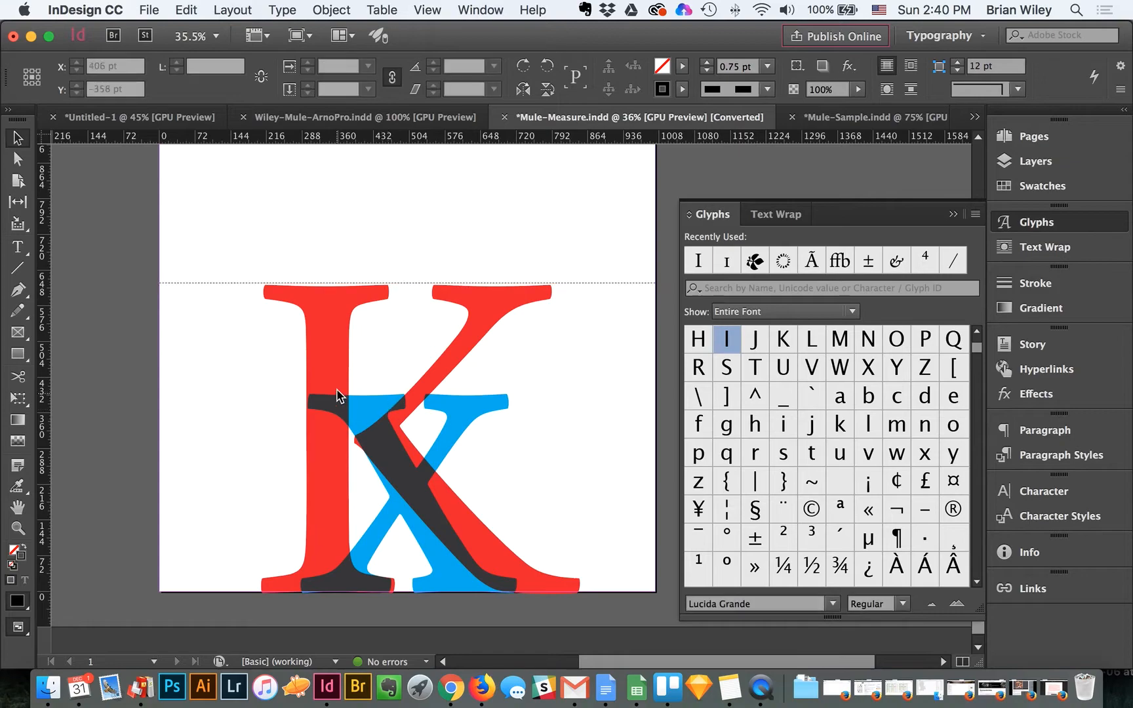
left_click(1046, 139)
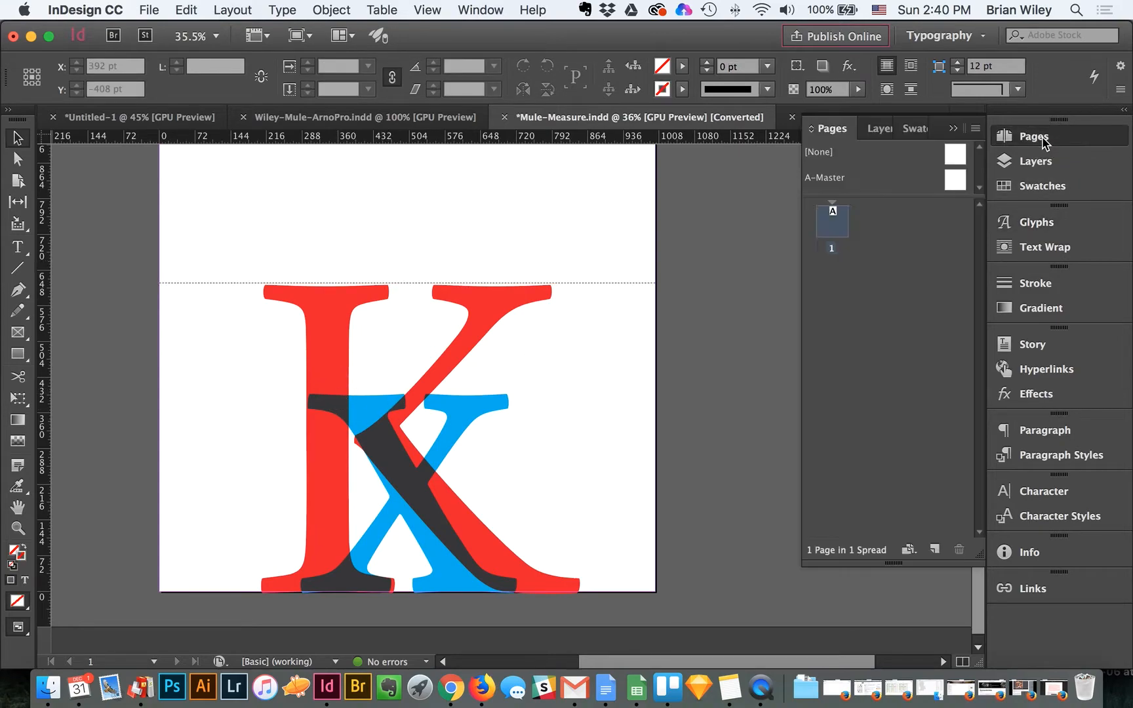
left_click(952, 190)
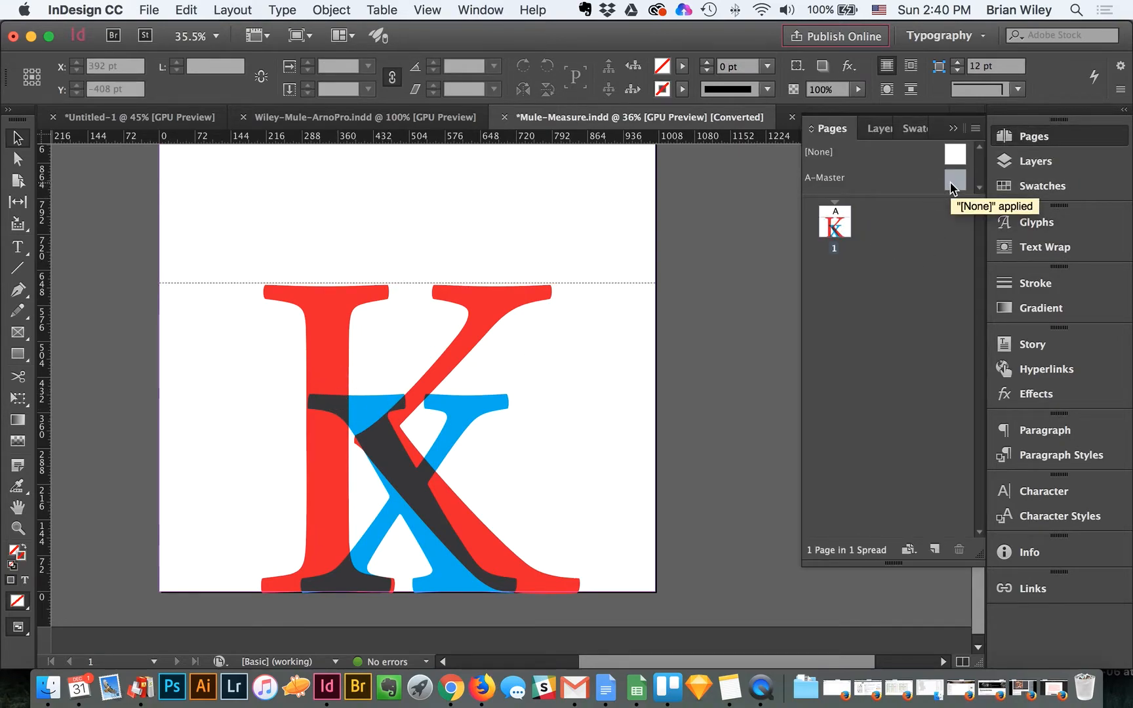
Step: Unlock the x,K layer, inspect its x and K frames at a reduced view, and lock the layer again
left_click(1041, 169)
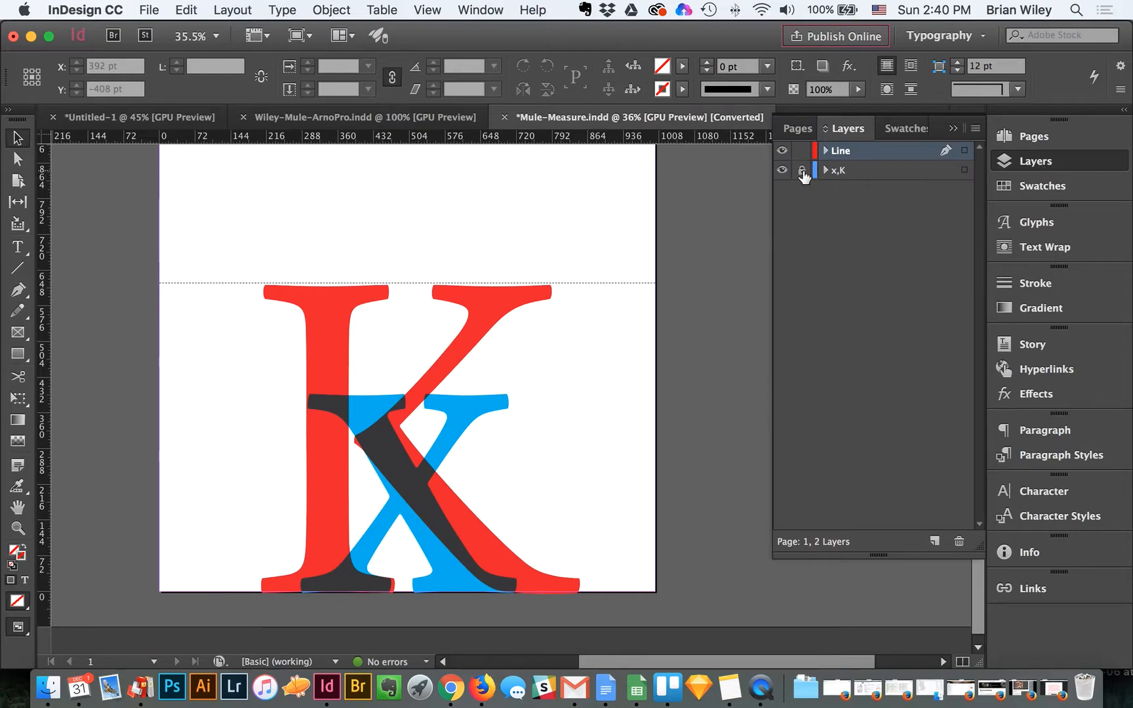
left_click(802, 171)
key("super+a")
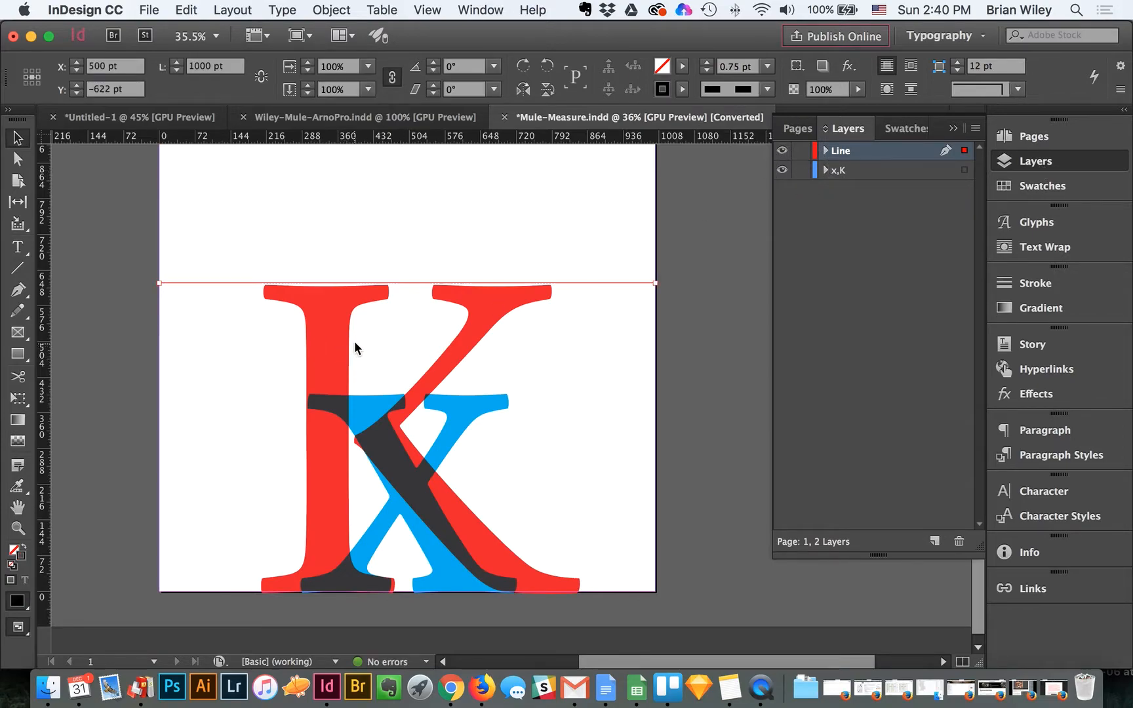
left_click(825, 170)
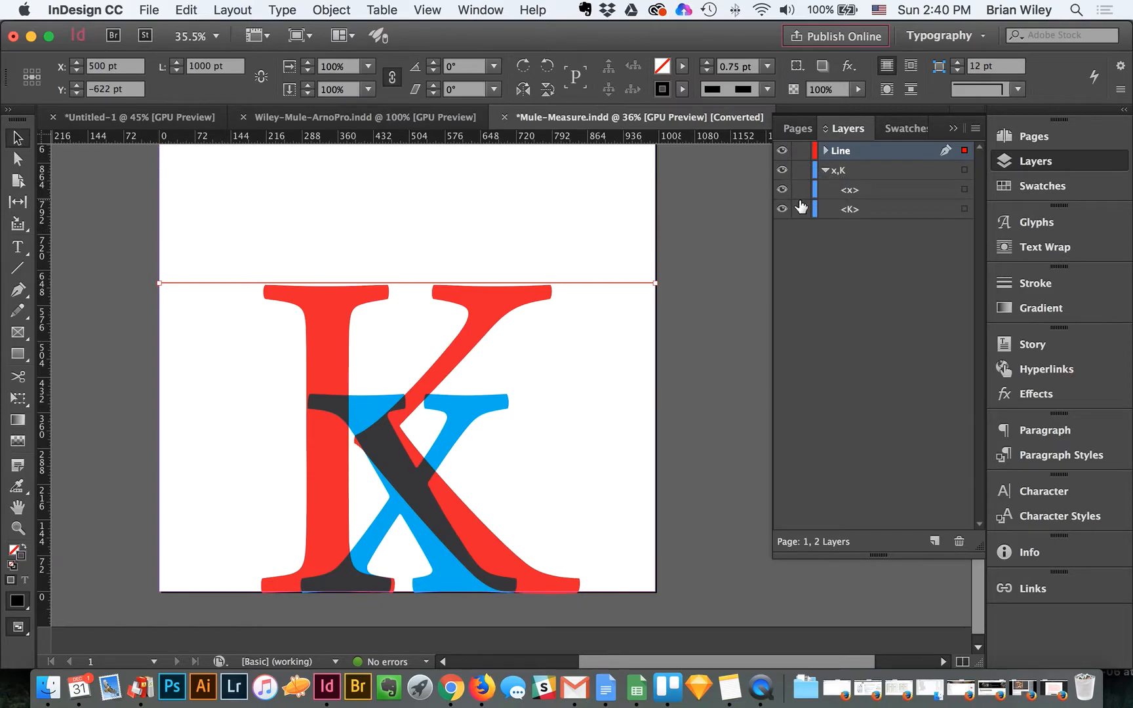
key("super+a")
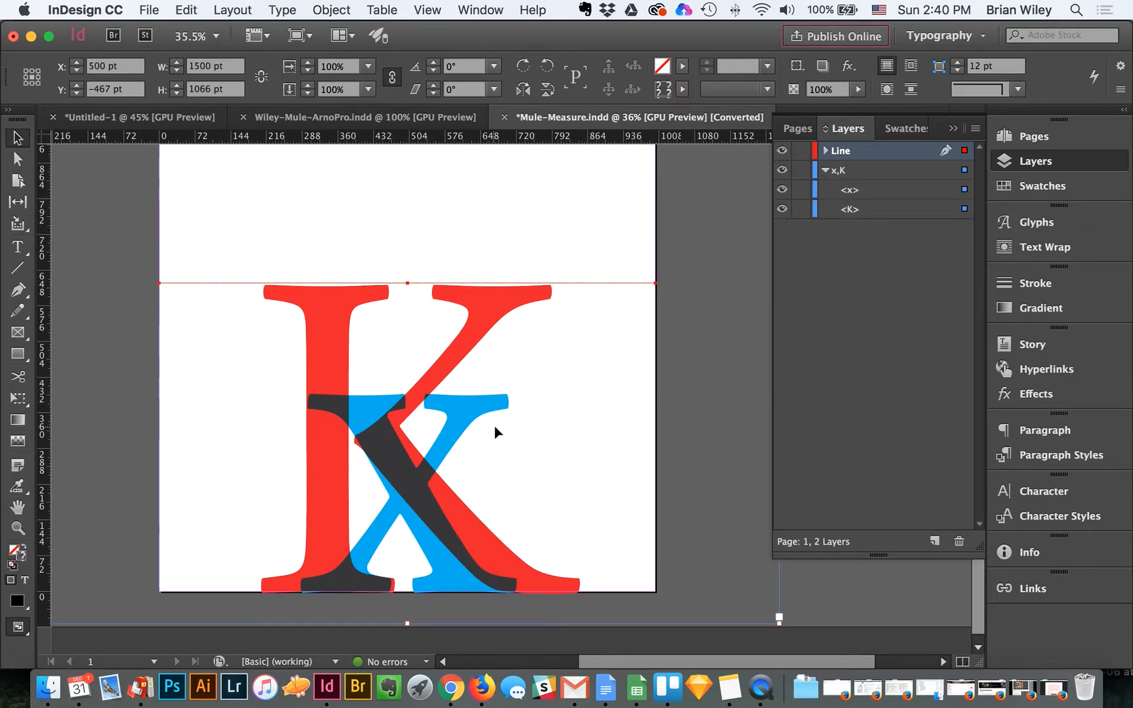
key("super+minus")
key("super+minus")
key("super+minus")
key("super+minus")
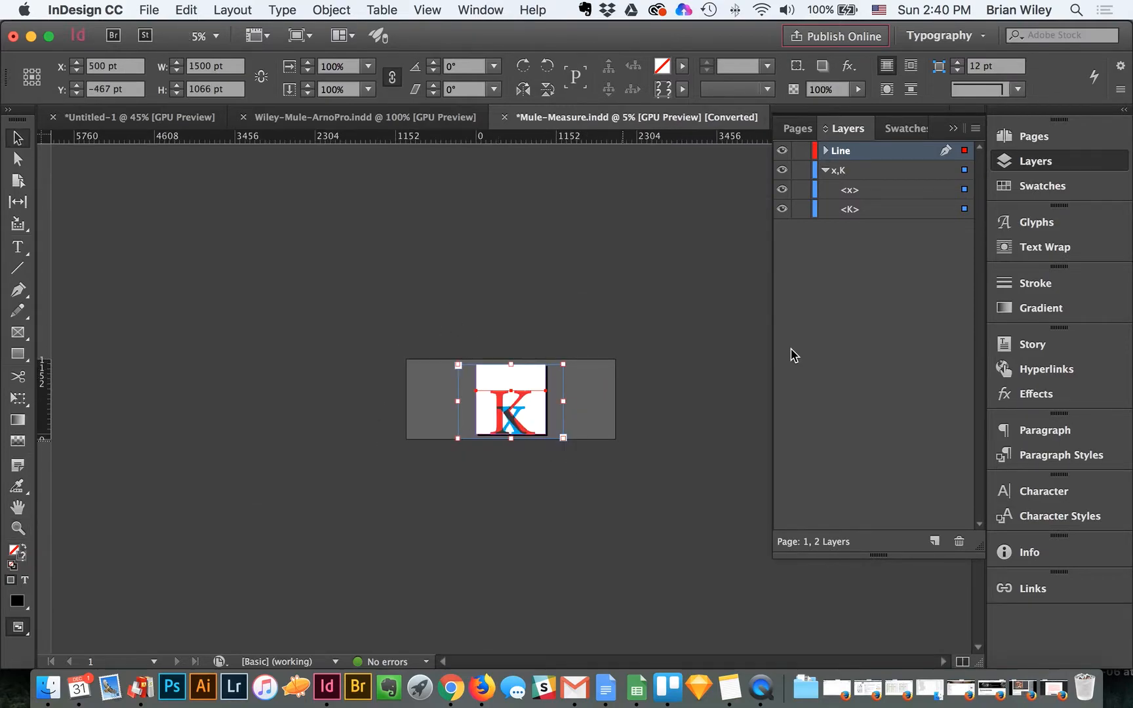
left_click(810, 194)
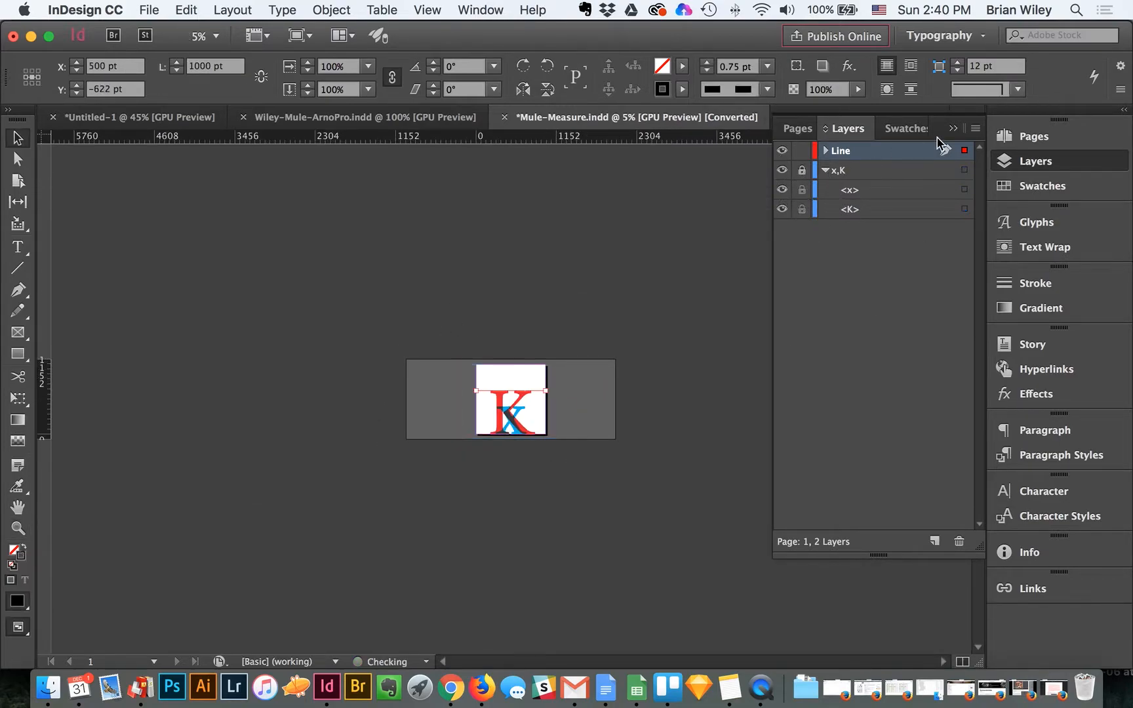
left_click(826, 171)
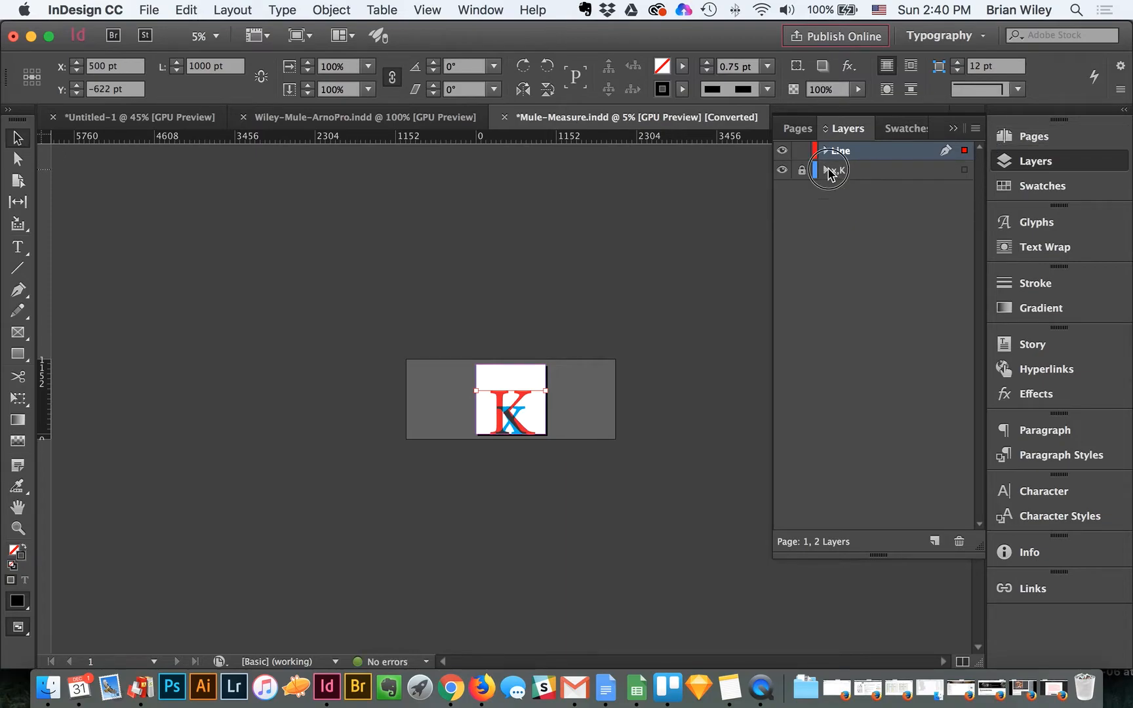
Step: Move the dashed line to the top of the lowercase x, about Y -396 pt, and on to the top of the K, Y -615.625 pt
key("z")
left_click_drag(466, 367, 911, 529)
key("v")
key("space")
left_click_drag(741, 510, 318, 132)
left_click_drag(629, 369, 374, 315)
left_click_drag(419, 211, 432, 440)
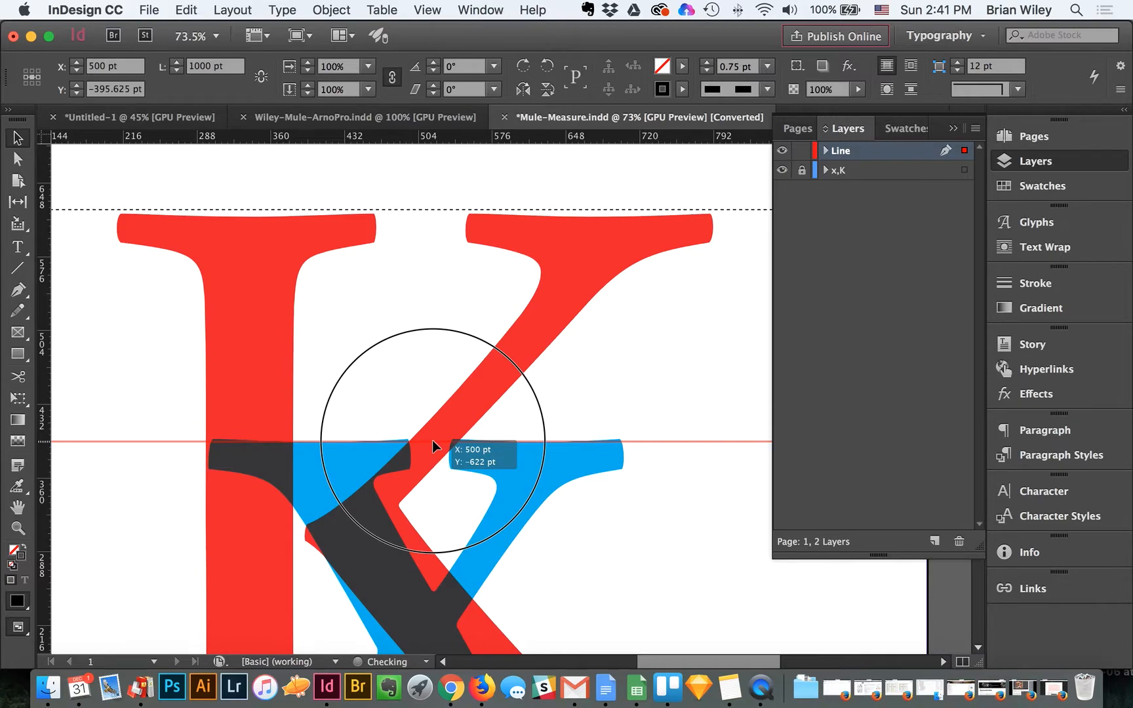
key("Down")
left_click_drag(432, 441, 435, 439)
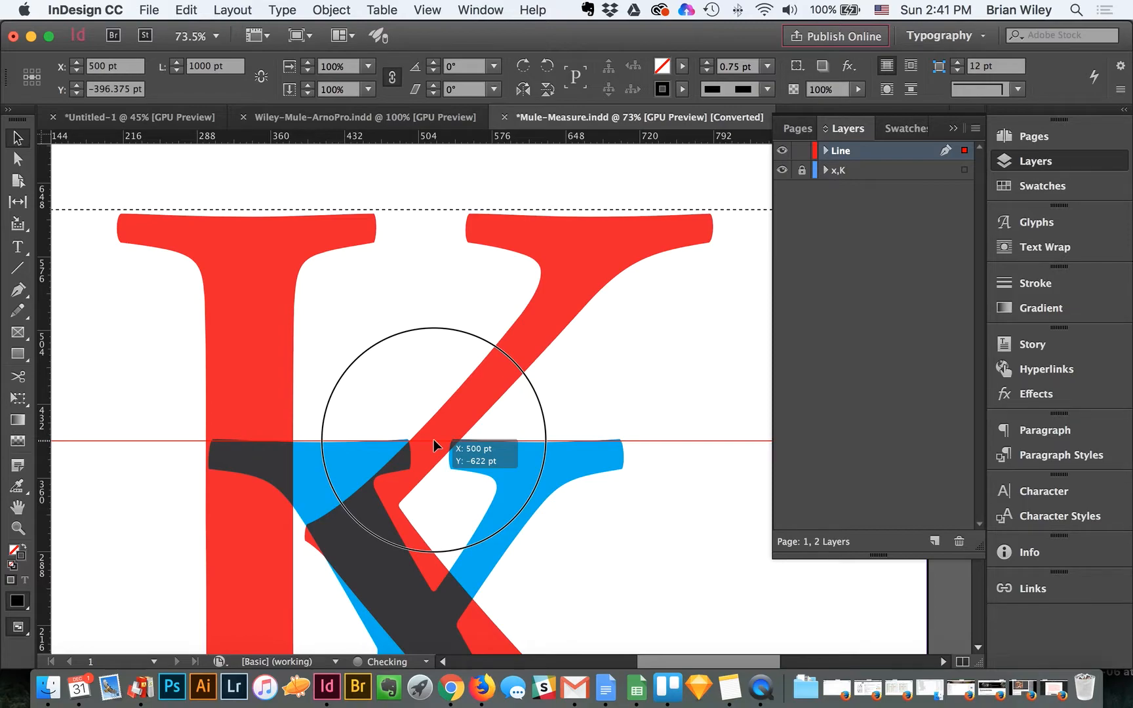
left_click_drag(434, 439, 603, 223)
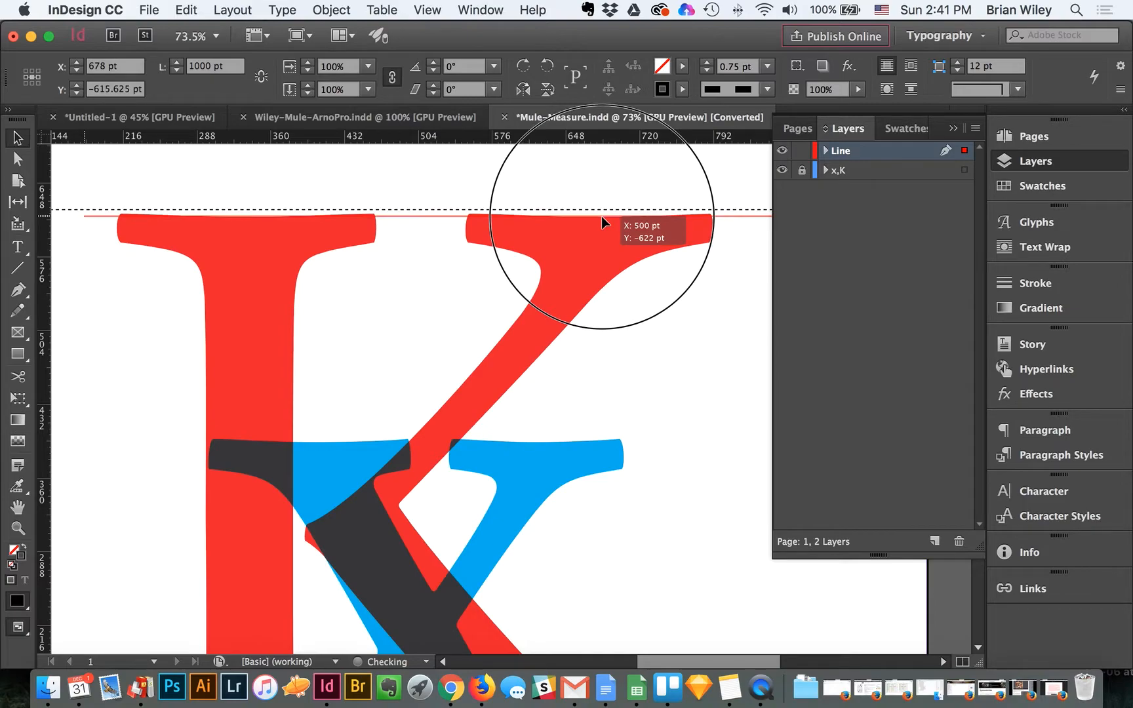
left_click_drag(602, 217, 602, 217)
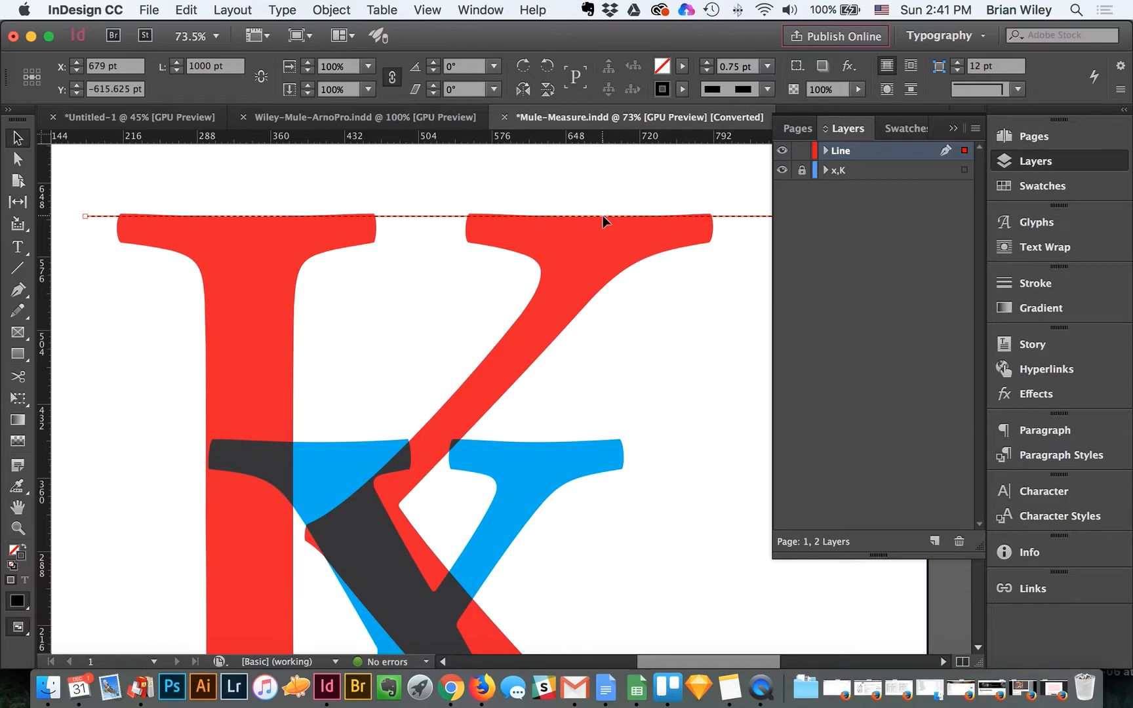
Step: In Mule-Sample.indd, enter 395 as the x-height value under MEASURES
key("super+grave")
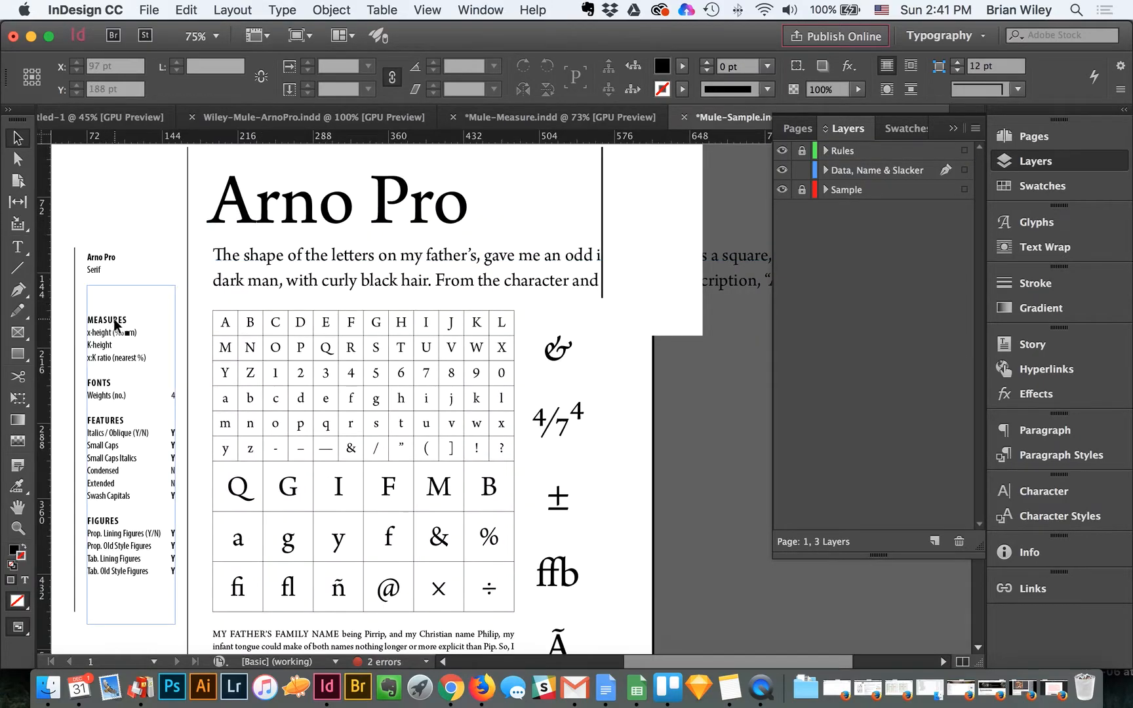
key("z")
left_click(152, 332)
left_click(494, 392)
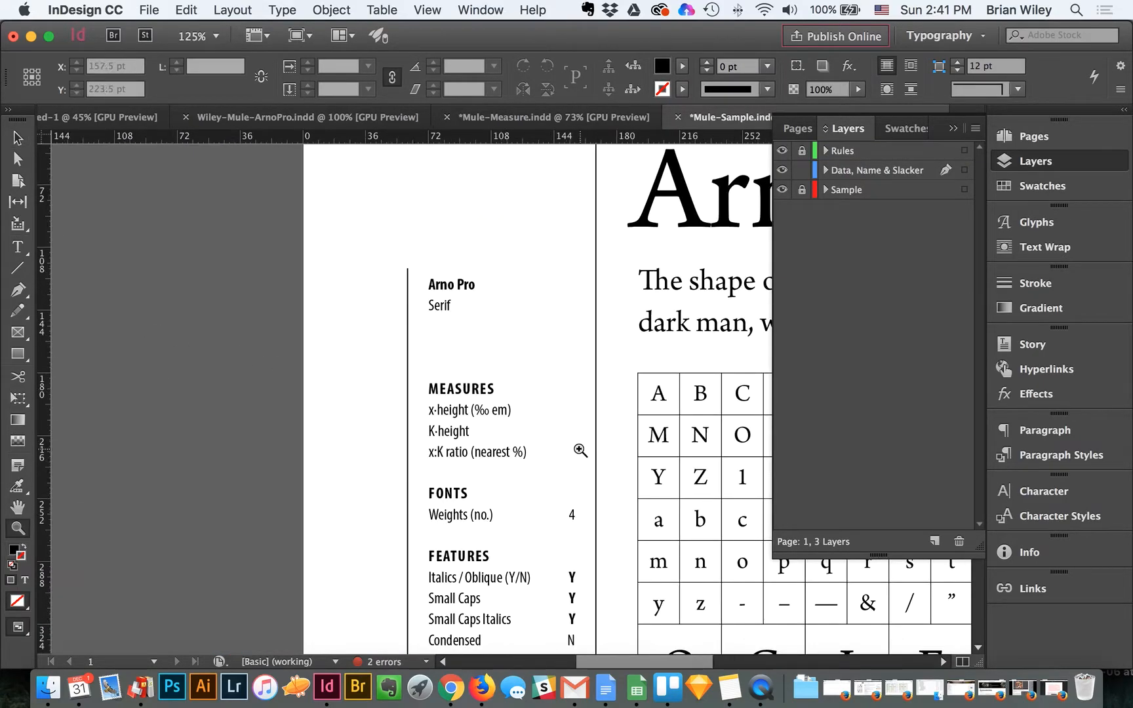
key("t")
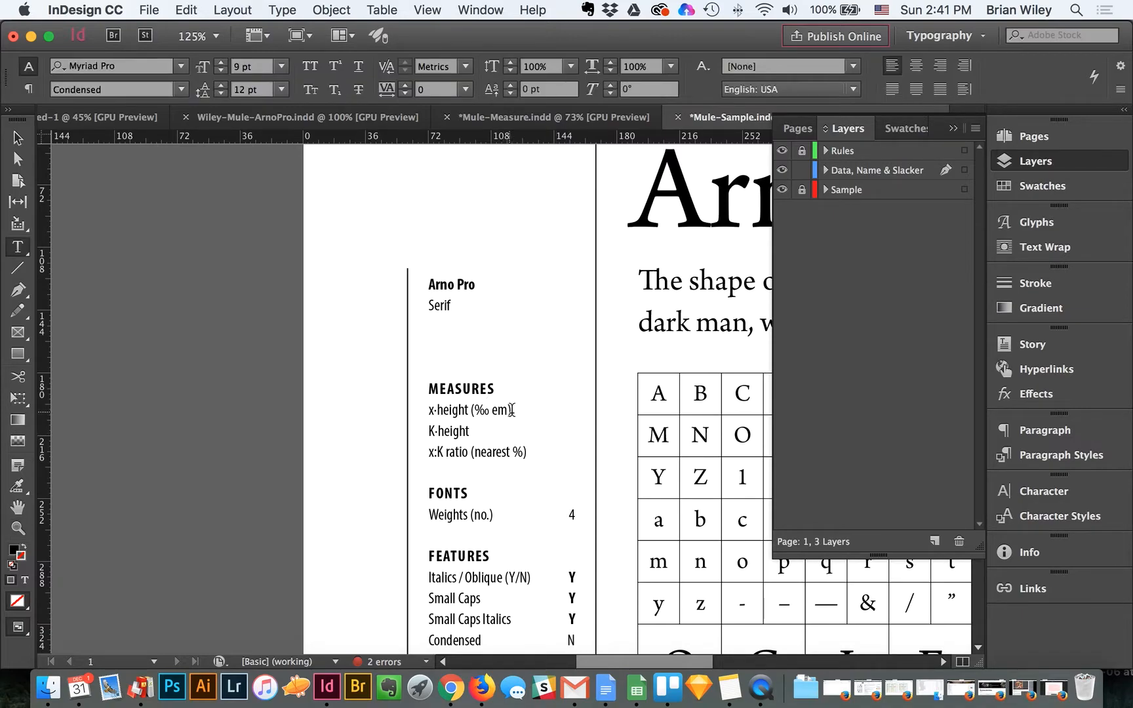
left_click(512, 410)
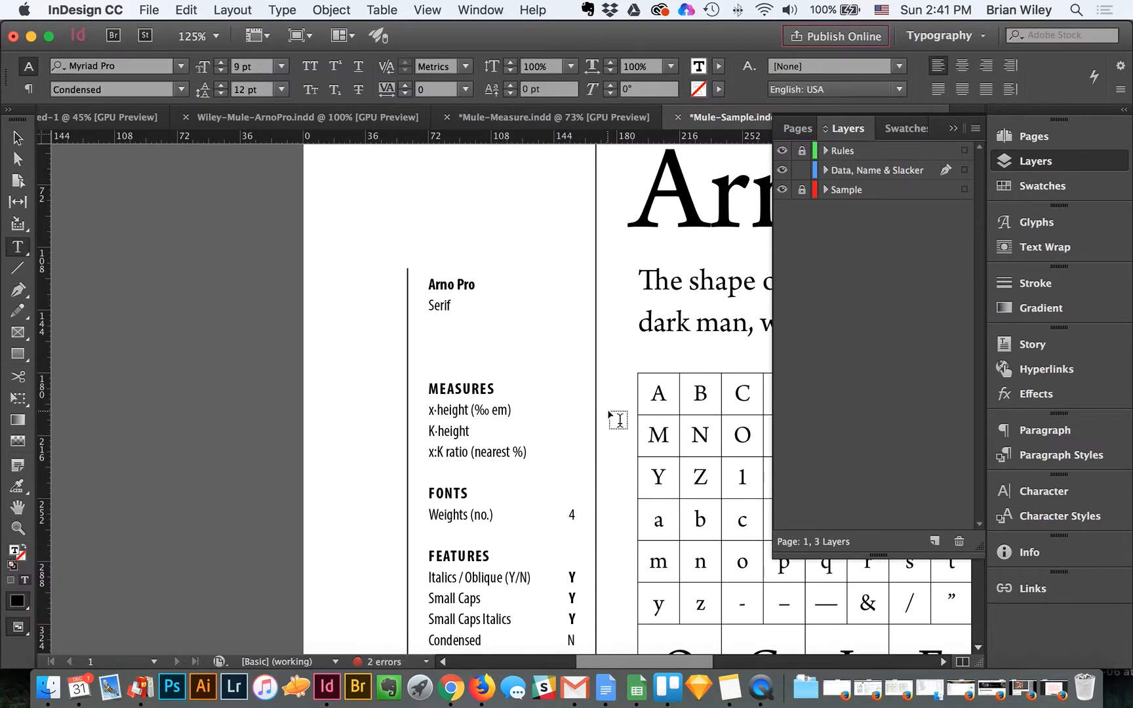
key("Tab")
type("395")
key("Down")
key("Tab")
type("614")
key("Tab")
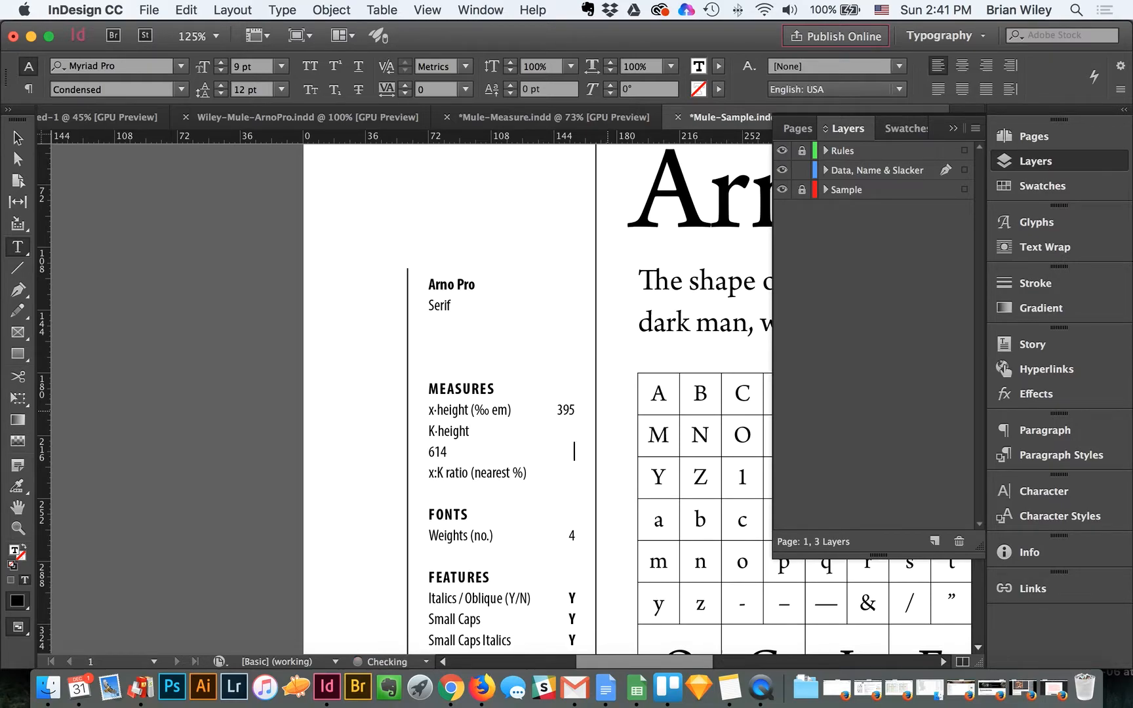
key("BackSpace")
key("BackSpace")
key("BackSpace")
key("BackSpace")
Step: Enter 614 as the K-height and 64 as the x:K ratio under MEASURES
key("Down")
key("Tab")
key("Up")
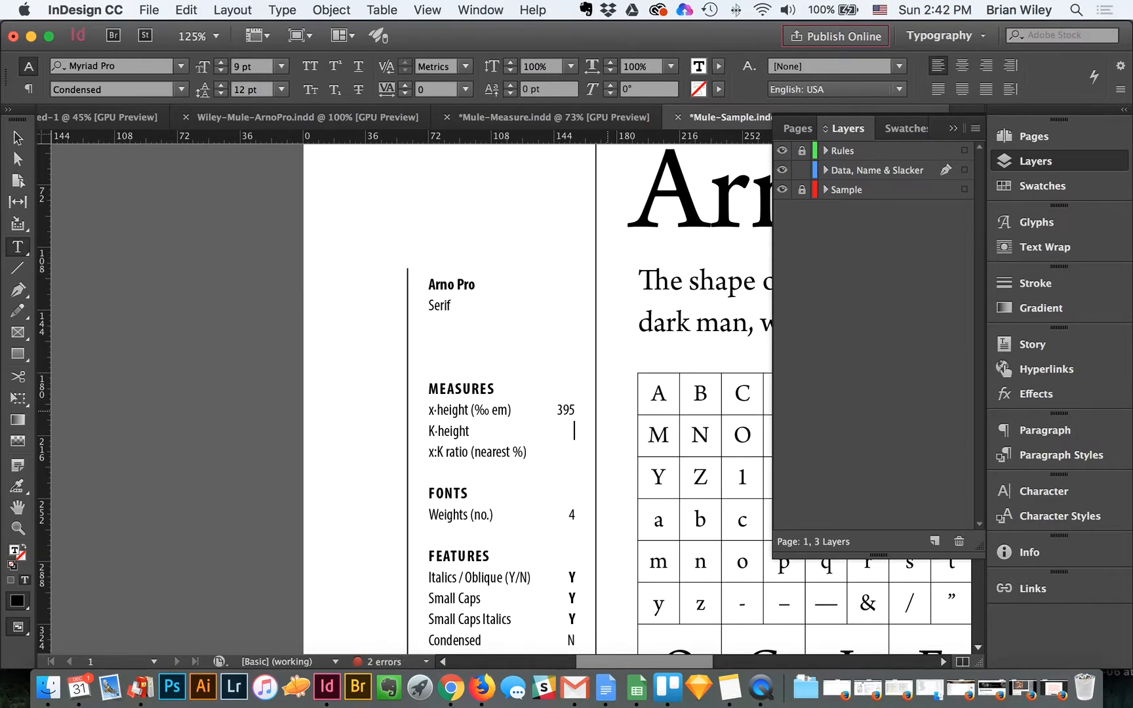
type("614")
type("64")
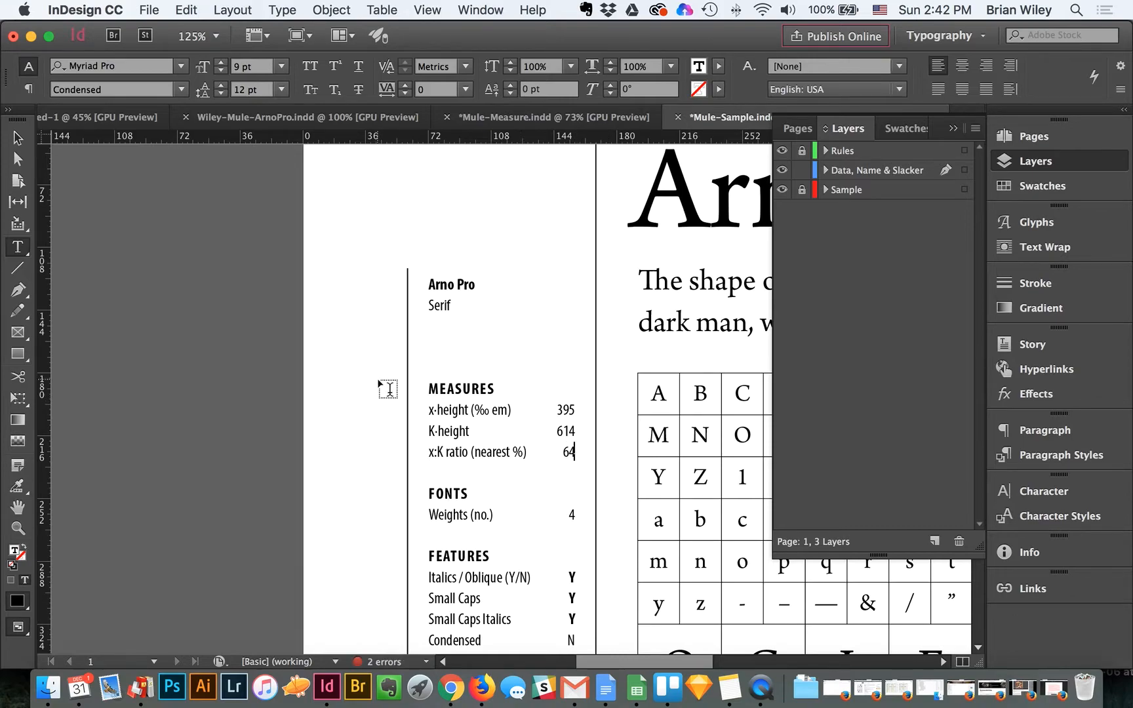
Step: Deselect the text on the specimen page and open the A-Master page
left_click(20, 139)
left_click(278, 289)
left_click(616, 405, "alt+super")
left_click(616, 404, "alt+super")
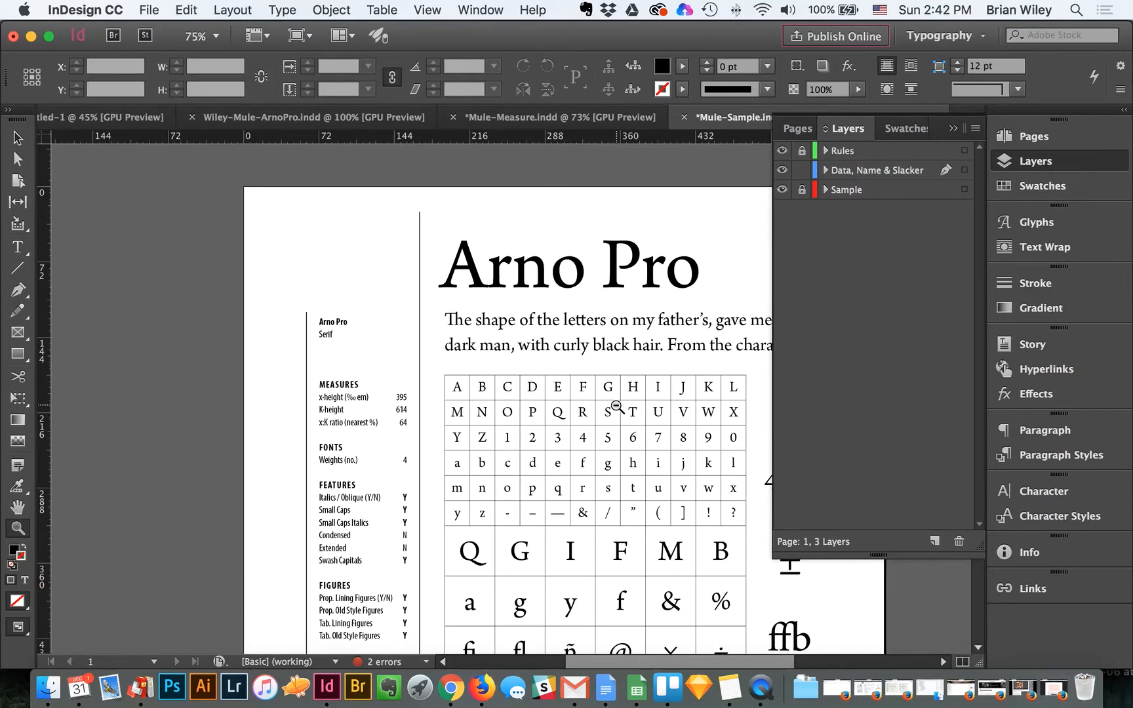
left_click(617, 404, "alt+super")
scroll(525, 388, "down", 4)
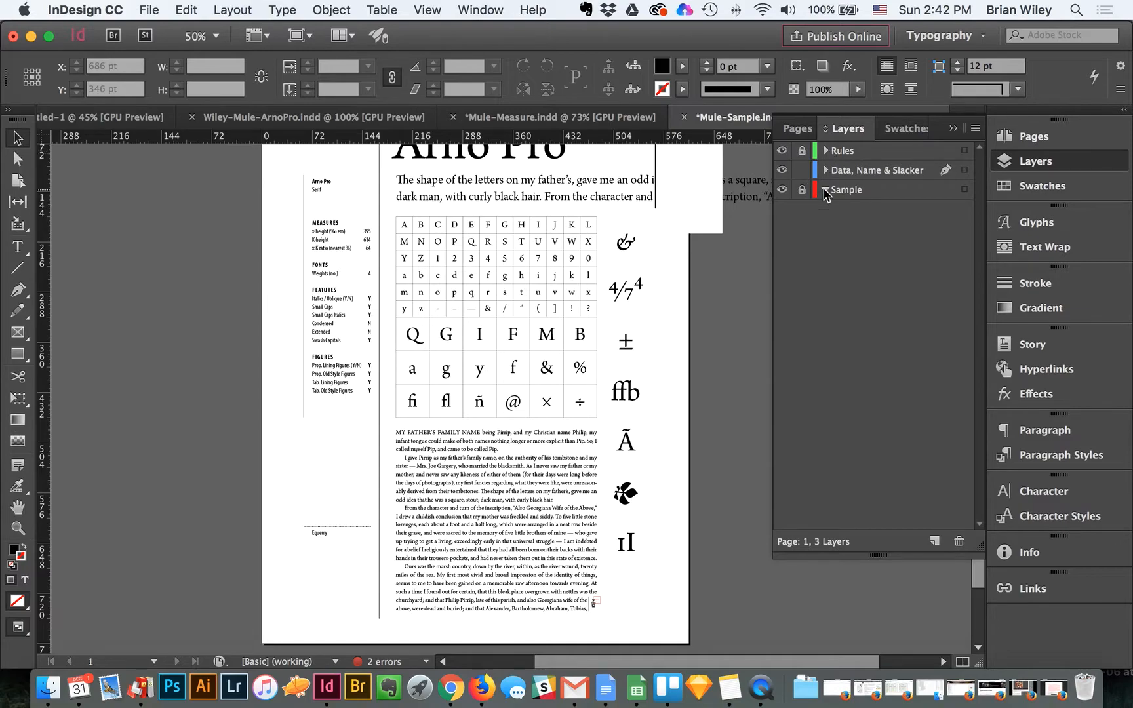
left_click(825, 151)
left_click(1026, 136)
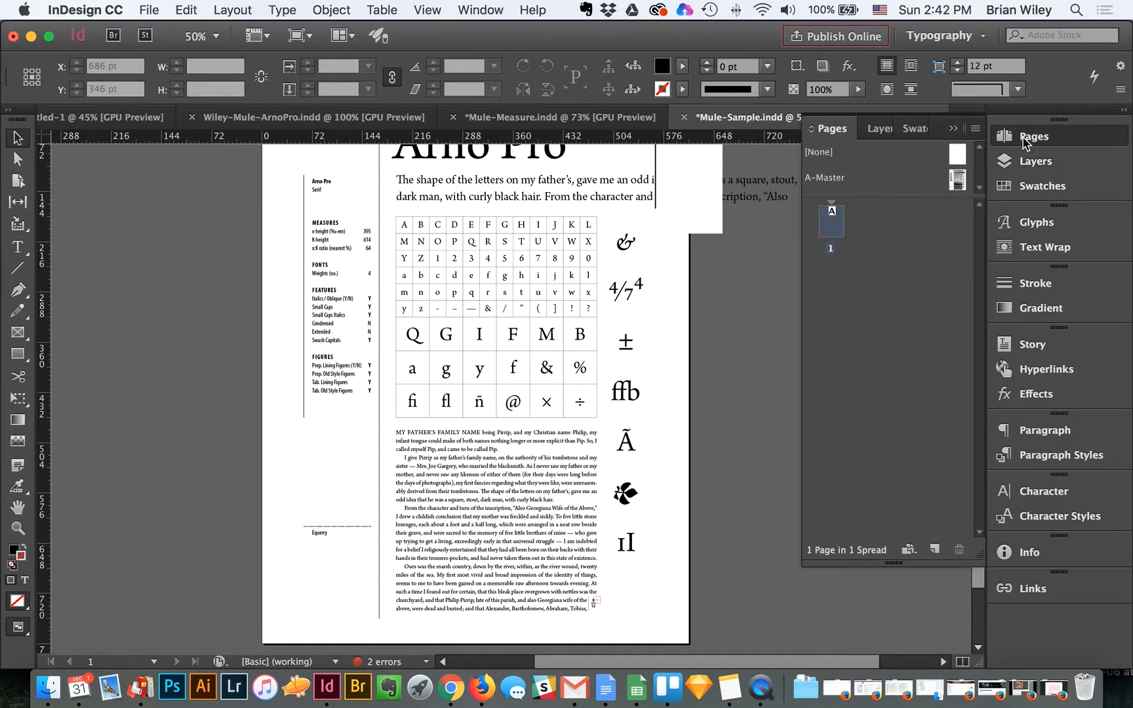
double_click(956, 179)
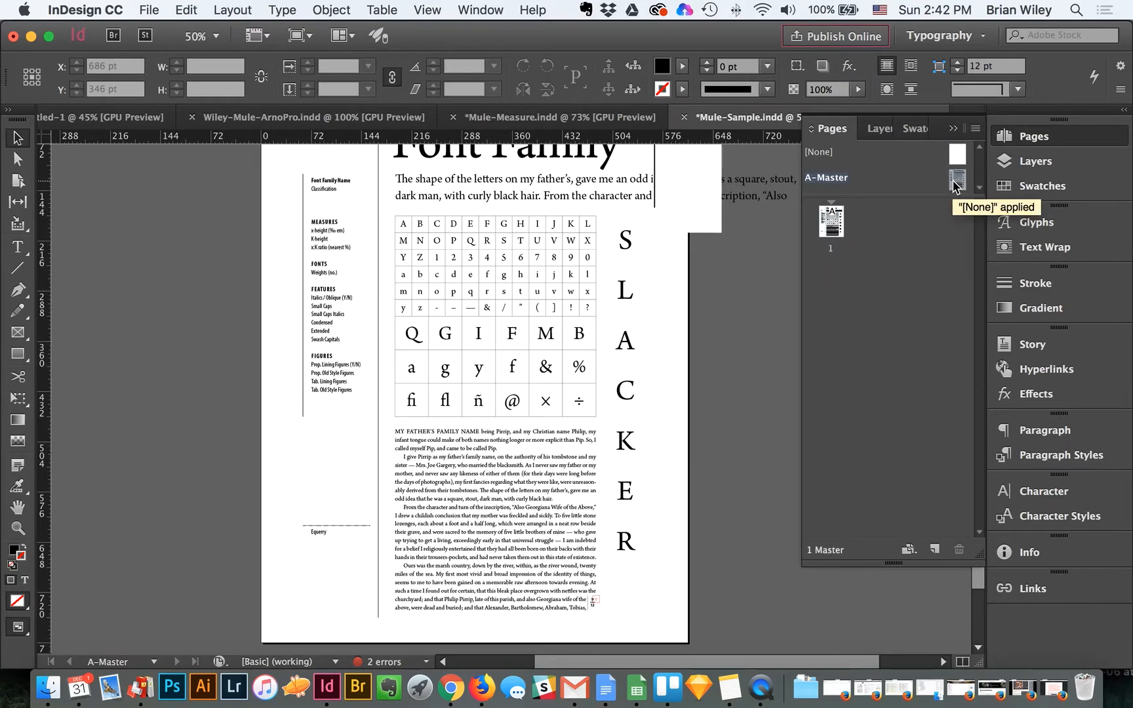
Step: Apply the A-Master page to page 1
scroll(735, 240, "up", 2)
scroll(735, 239, "right", 1)
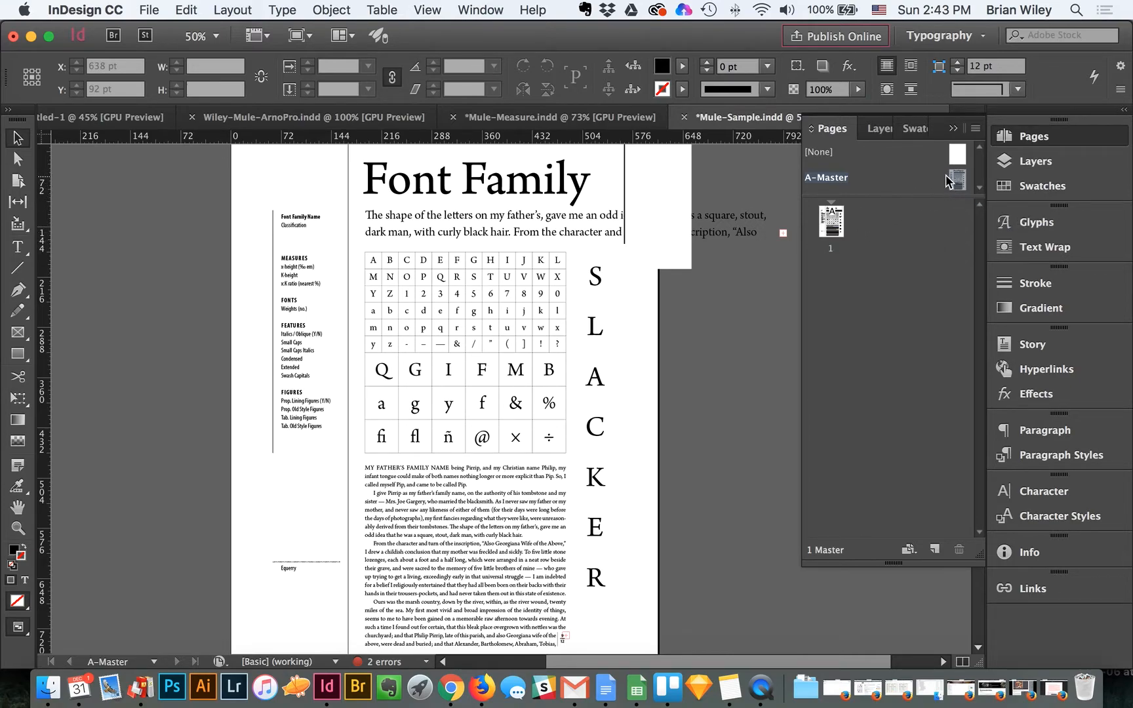
left_click_drag(949, 180, 835, 223)
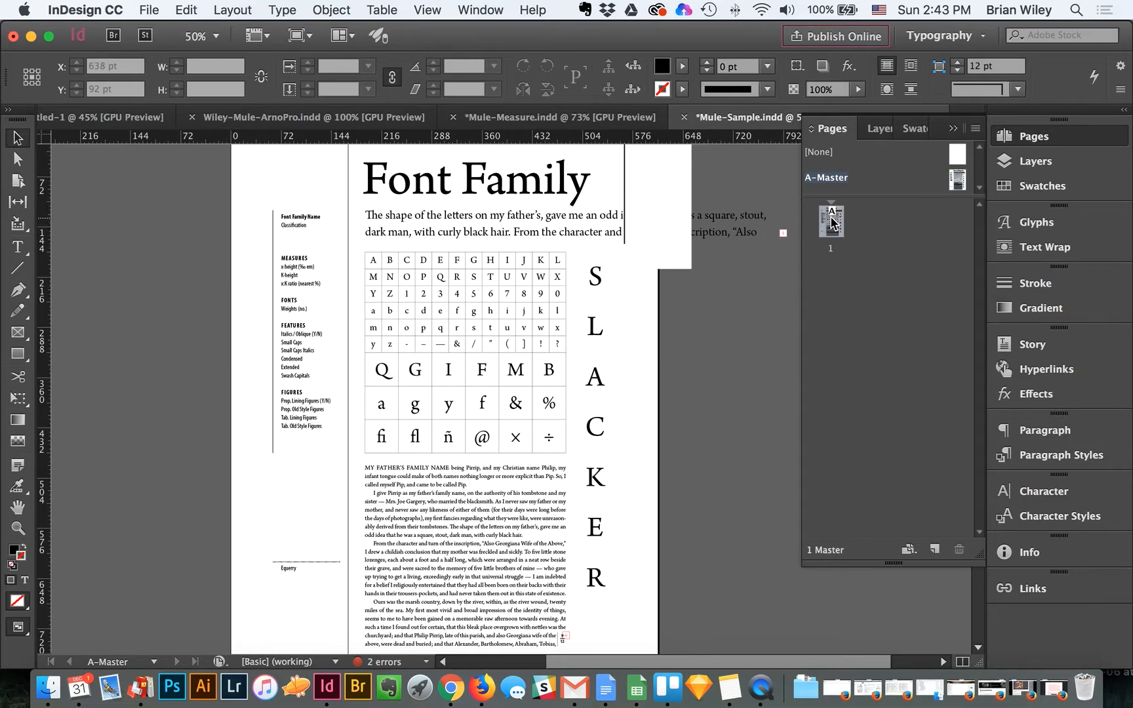
Step: On the A-Master page, unlock the Equerry text frame inside the Rules layer
double_click(968, 183)
left_click(1035, 164)
left_click(826, 190)
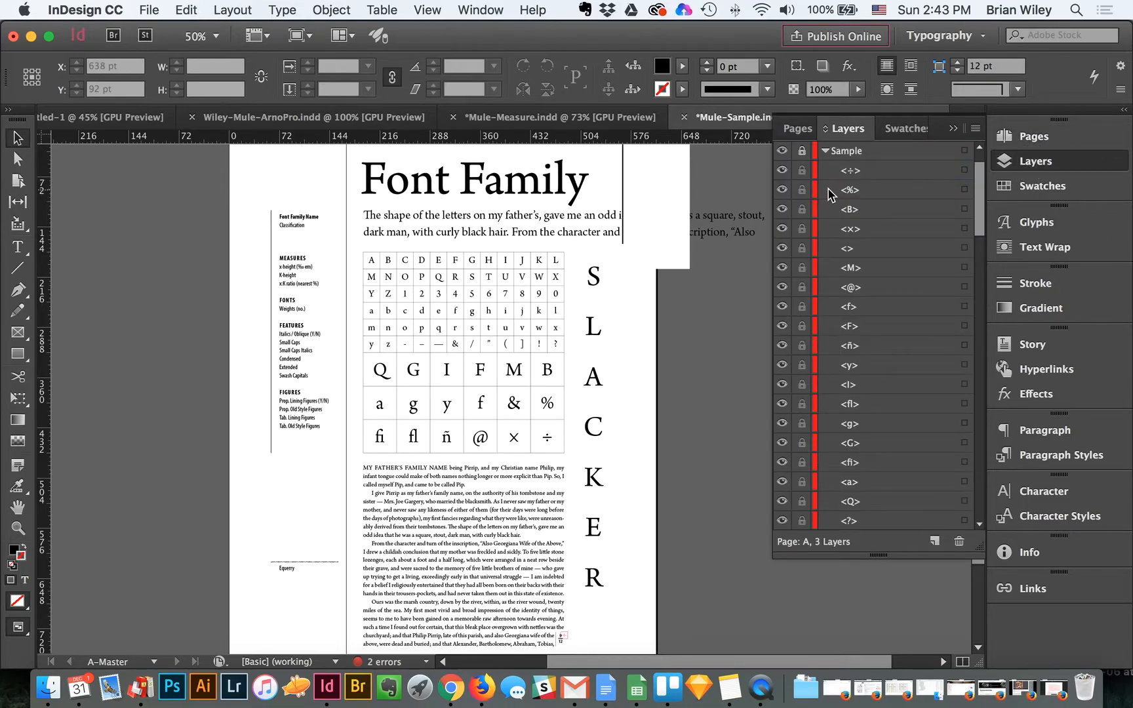
left_click(828, 152)
left_click(828, 152)
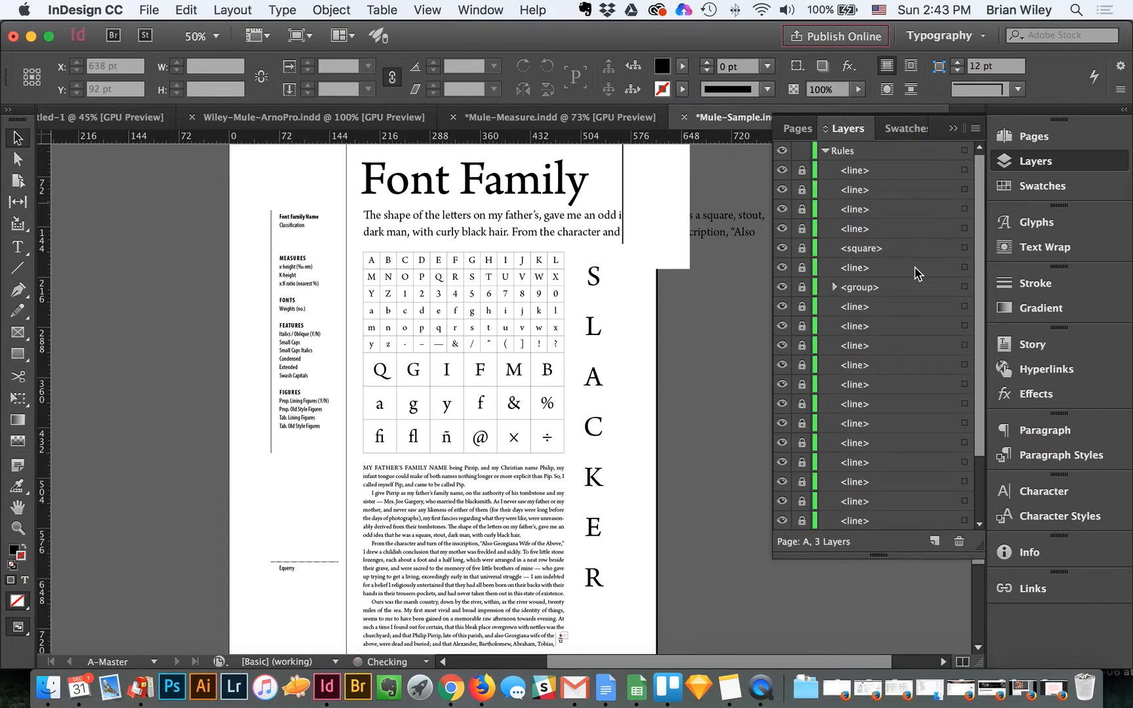
scroll(907, 316, "down", 10)
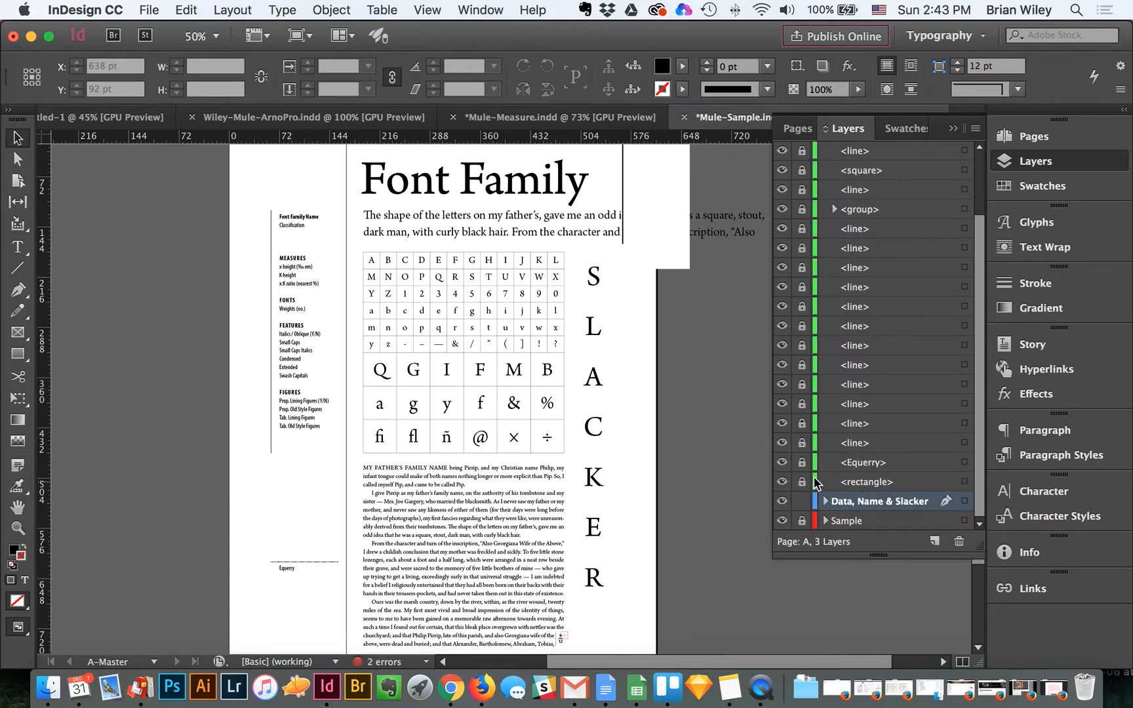
left_click(802, 462)
Step: On page 1, replace the Equerry placeholder text with the author's full name and deselect the frame
left_click(1013, 138)
double_click(826, 228)
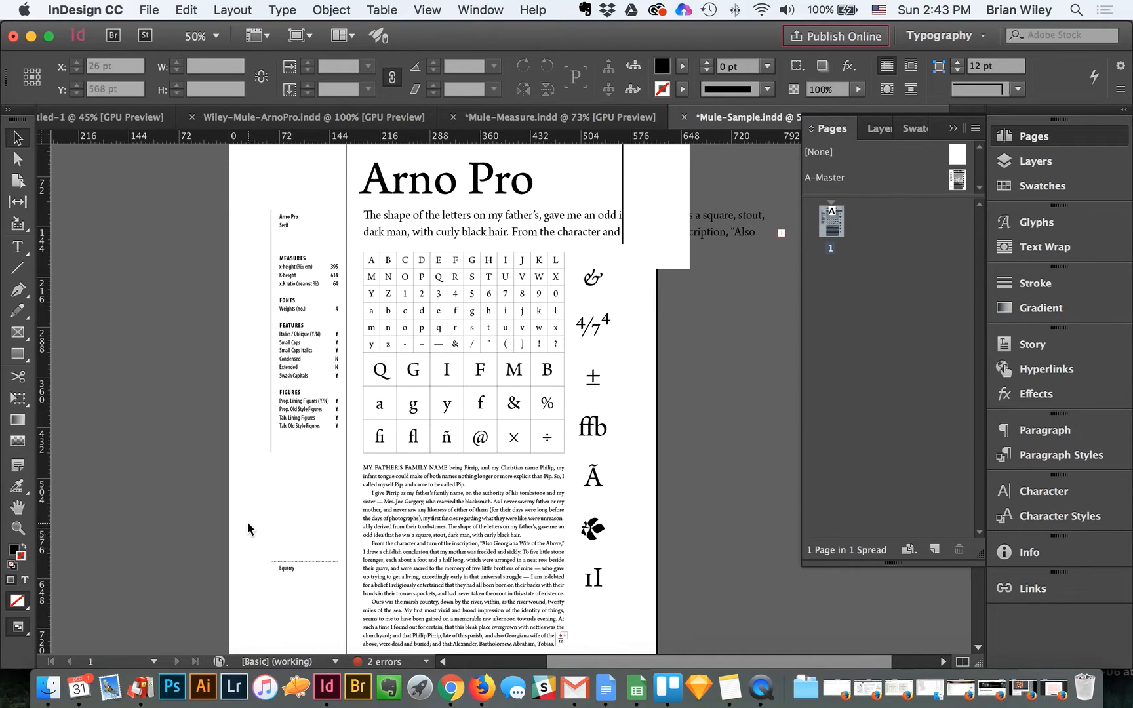
left_click_drag(243, 529, 318, 605)
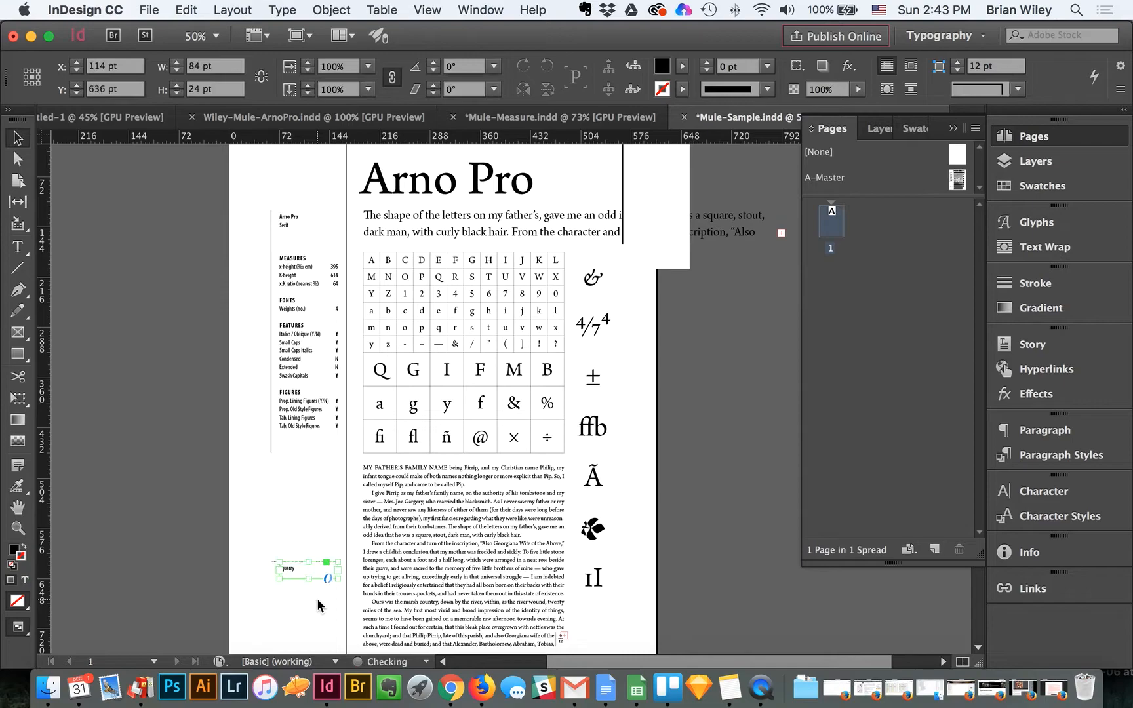
double_click(300, 566)
left_click_drag(300, 569, 273, 571)
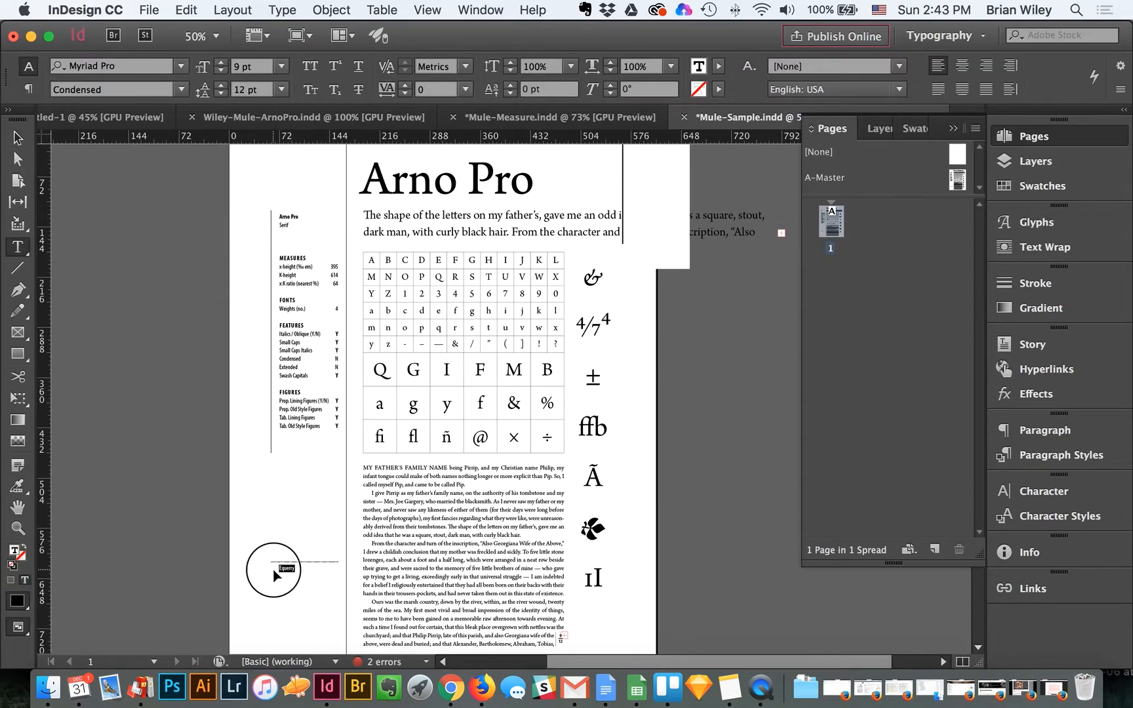
type("Brian Wiley")
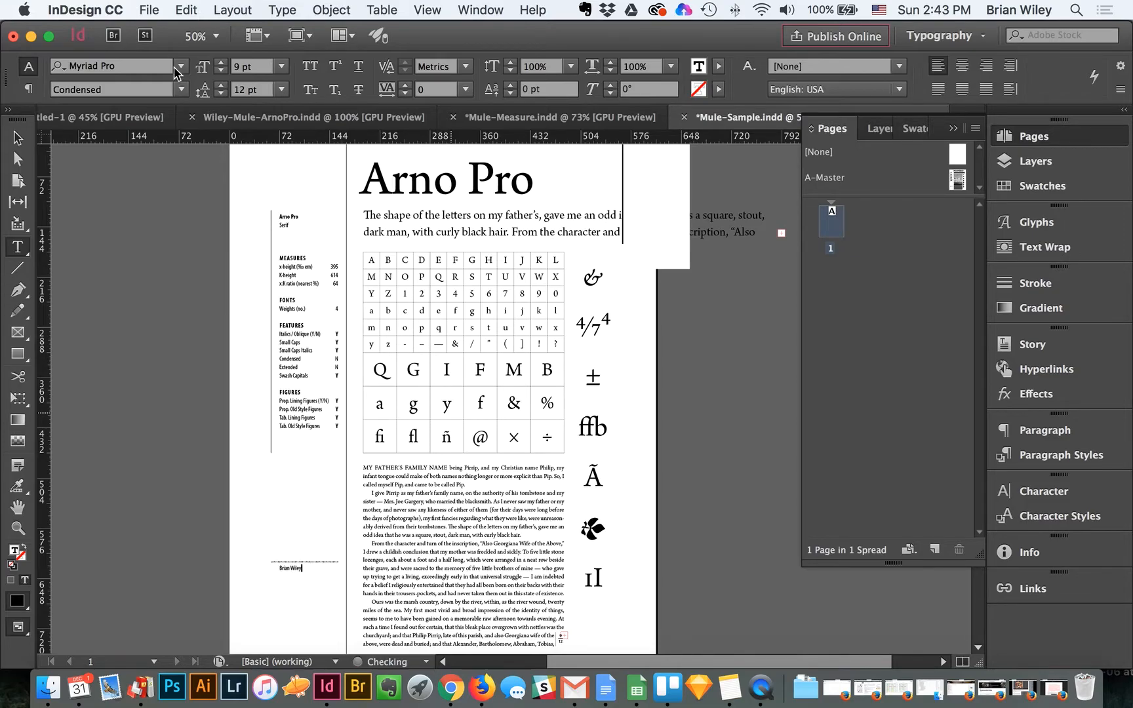
left_click(17, 138)
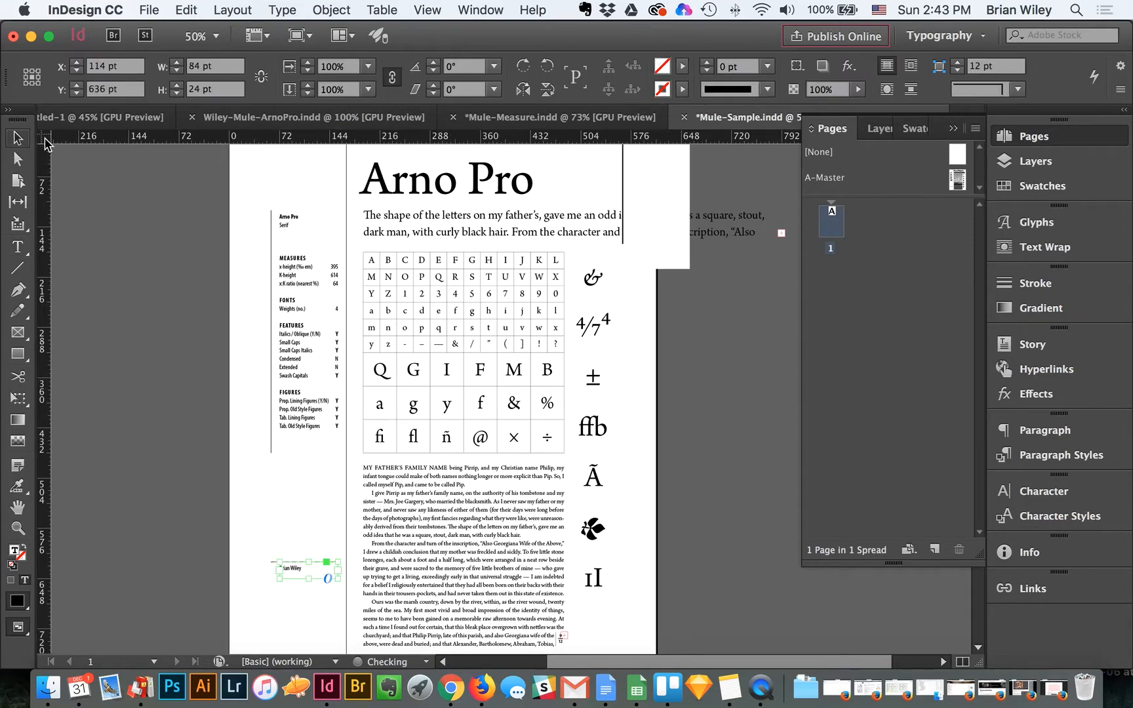
left_click(204, 414)
scroll(200, 406, "down", 4)
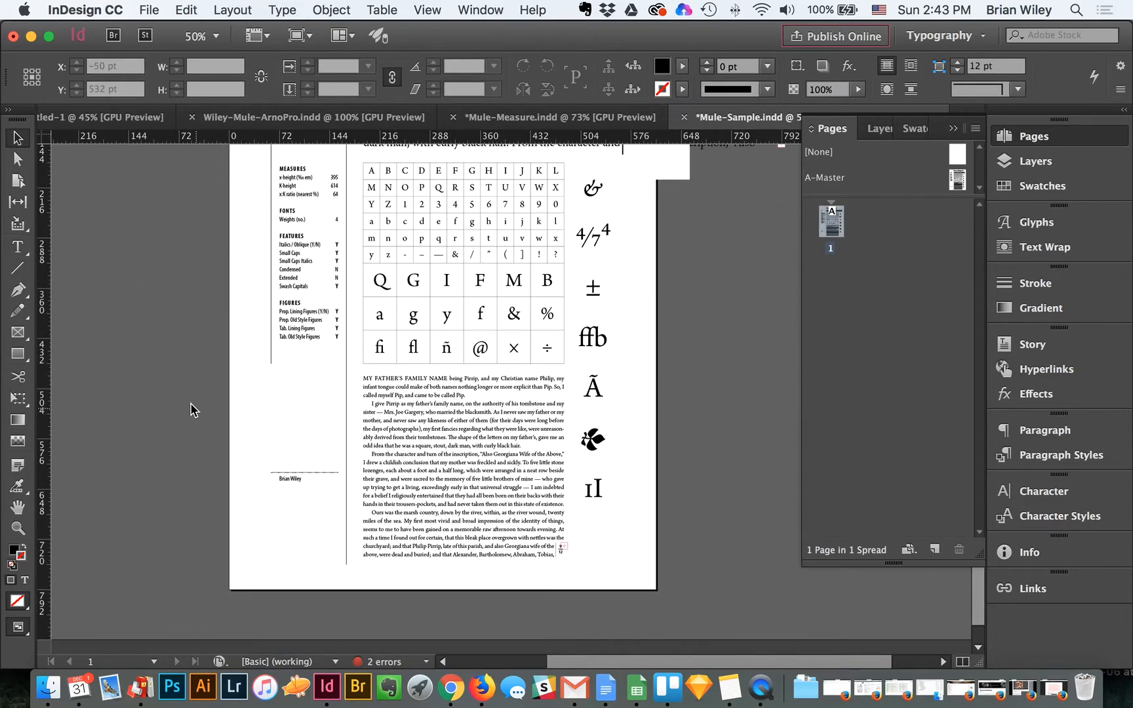
scroll(193, 401, "right", 3)
scroll(193, 401, "up", 4)
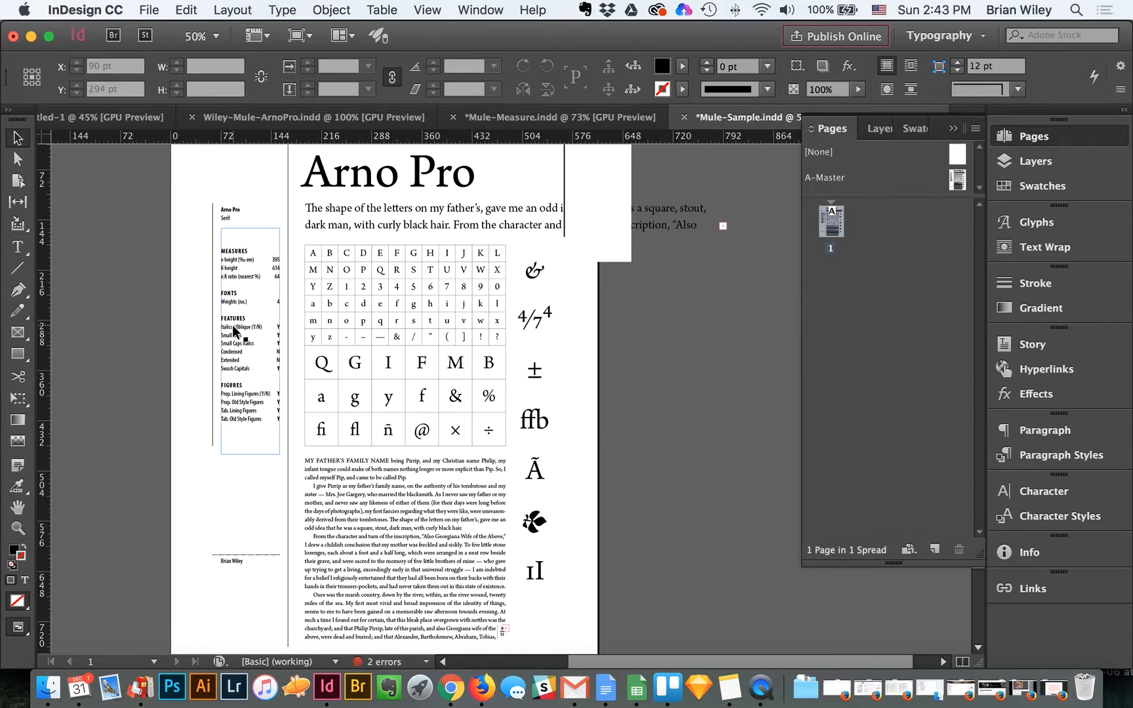
left_click(150, 10)
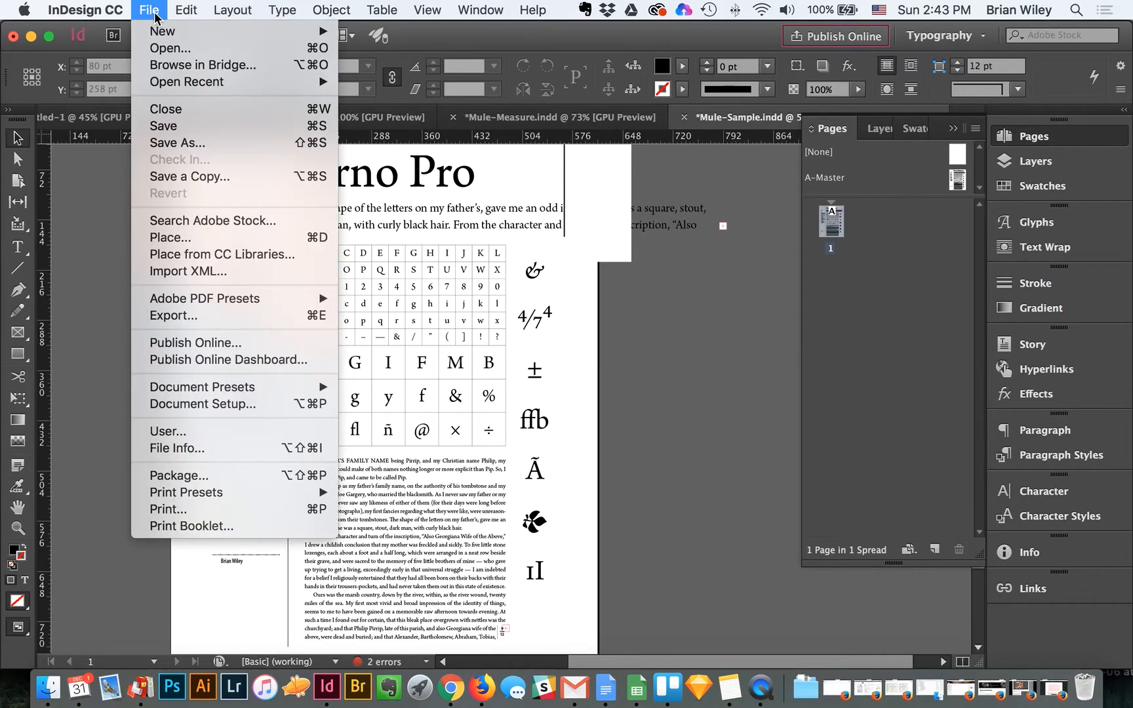
left_click(175, 143)
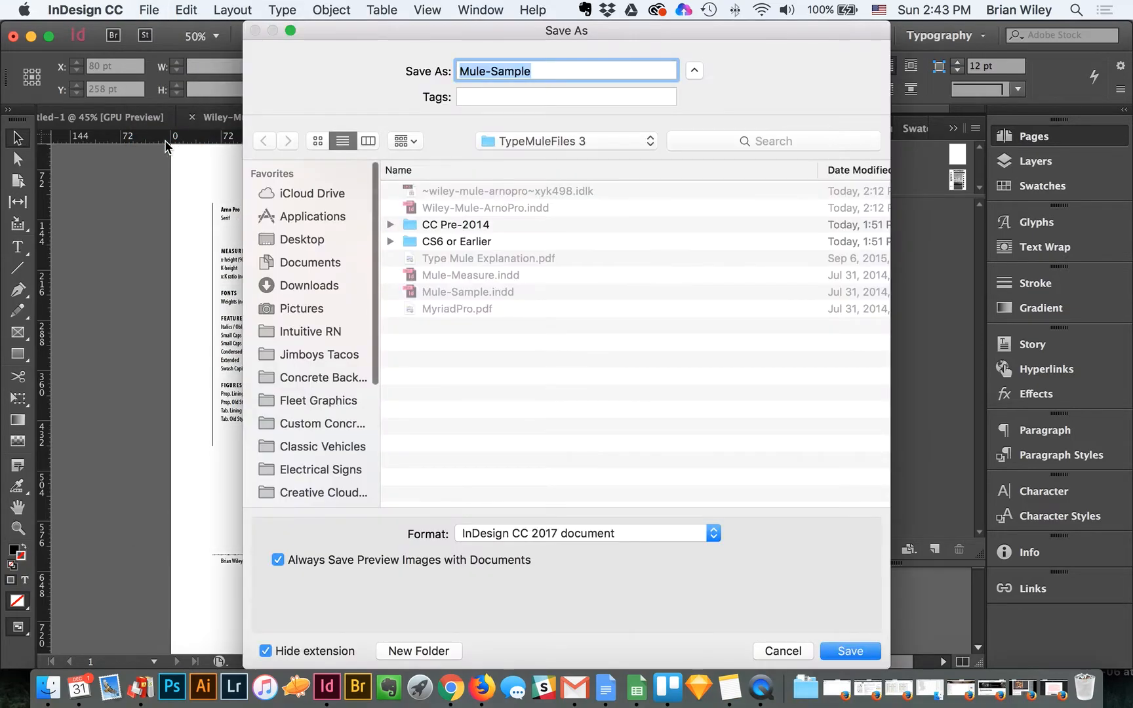
left_click(445, 210)
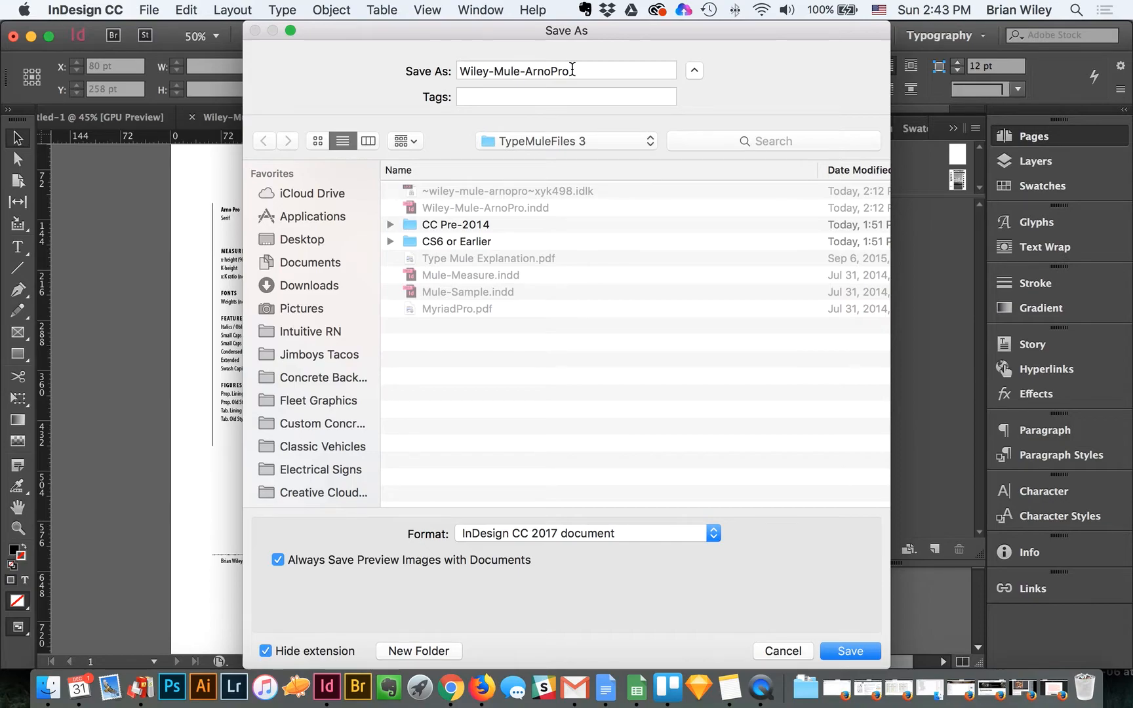
left_click(586, 74)
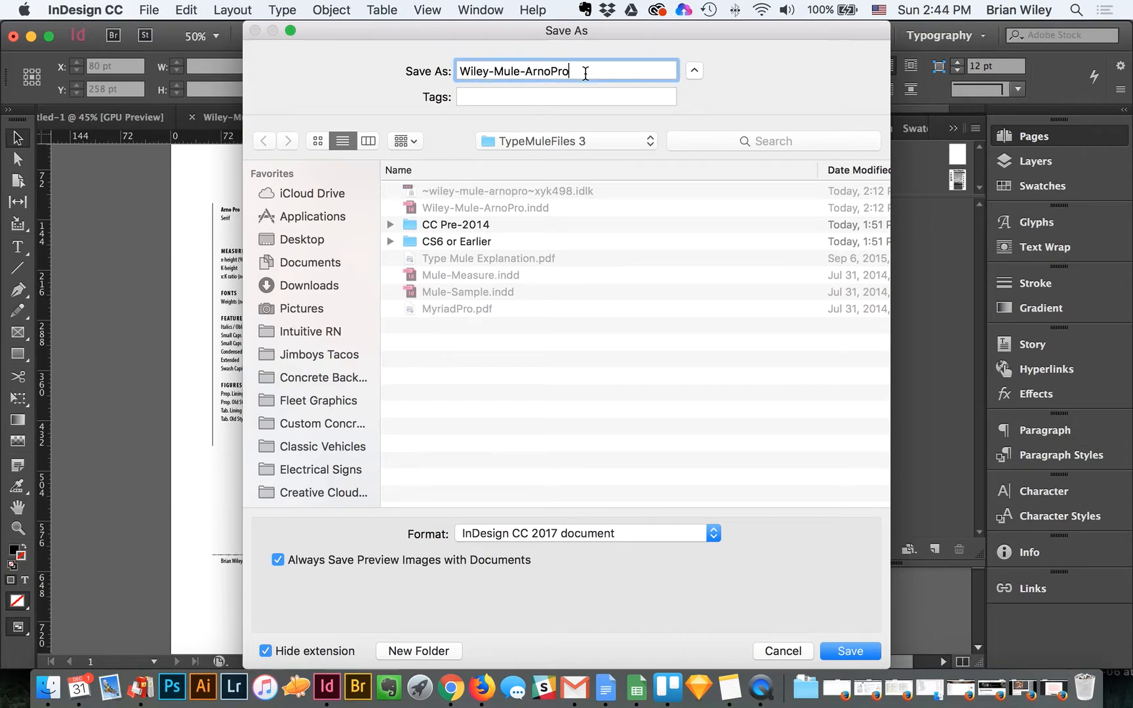
left_click(792, 650)
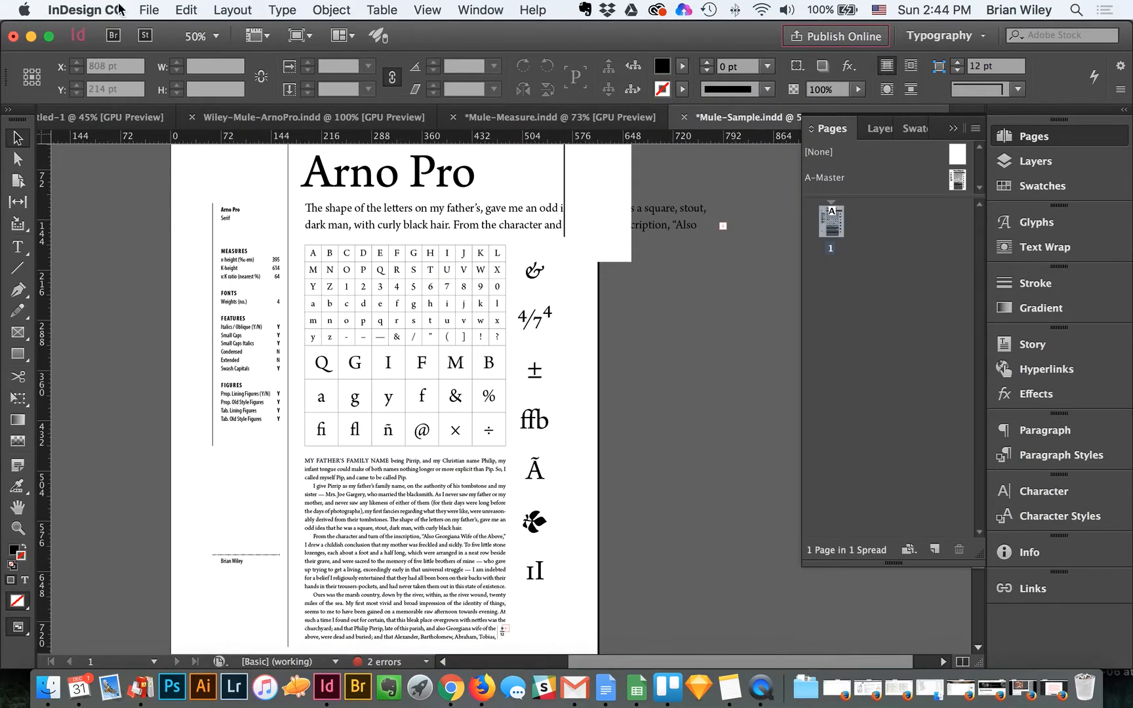
Step: Begin a PDF export with the [High Quality Print] preset and choose the TypeMuleFiles 3 folder as the destination
left_click(148, 11)
mouse_move(262, 298)
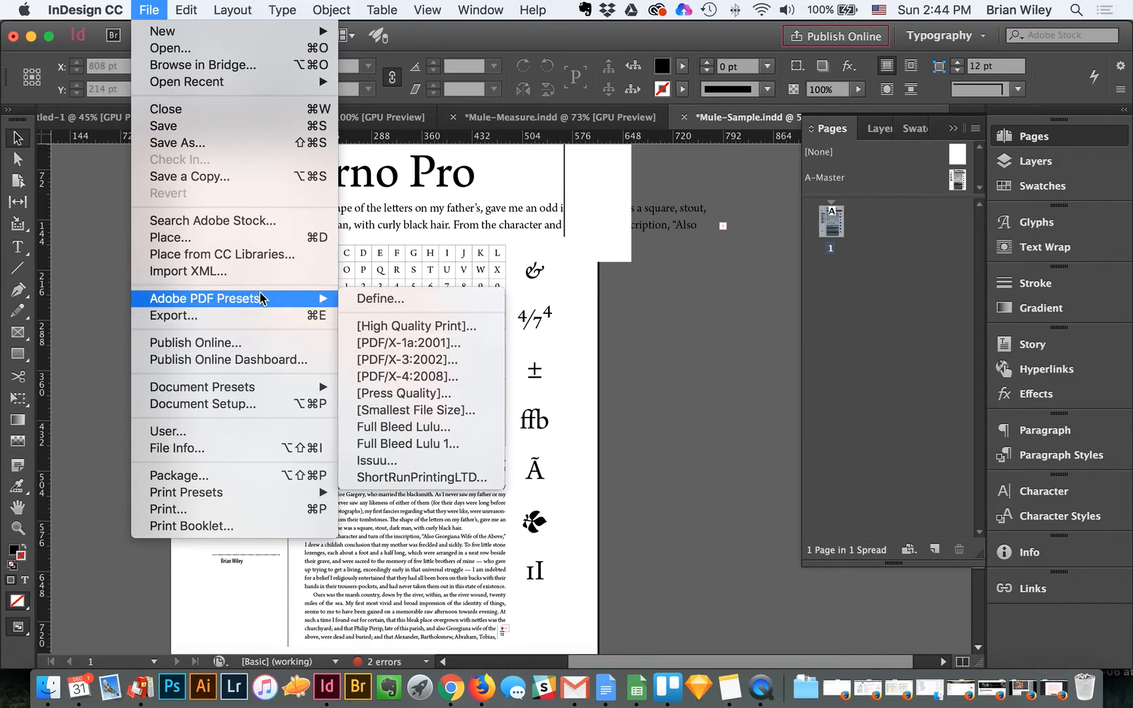
left_click(393, 324)
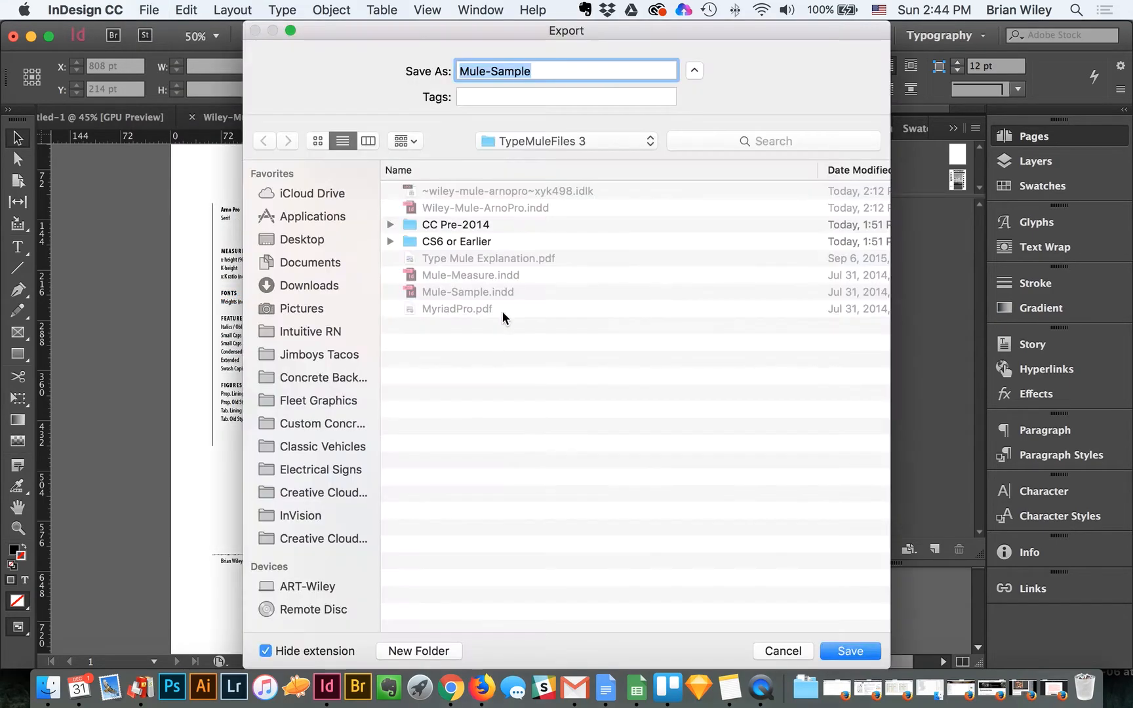
left_click(543, 144)
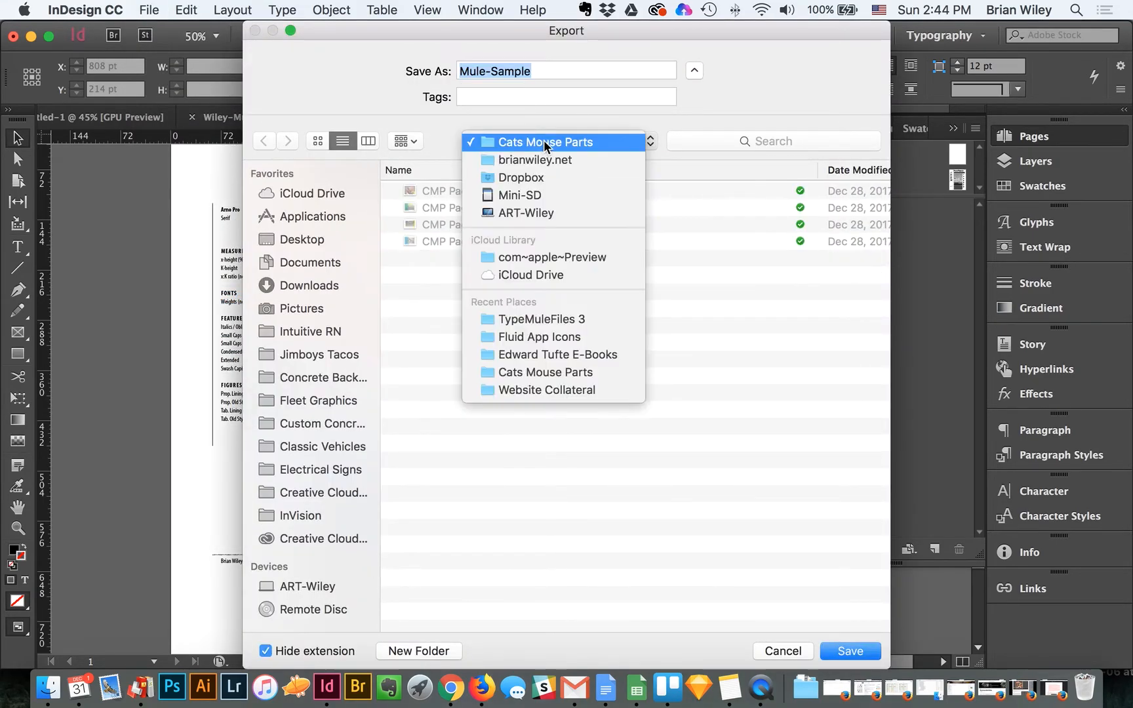
left_click(541, 319)
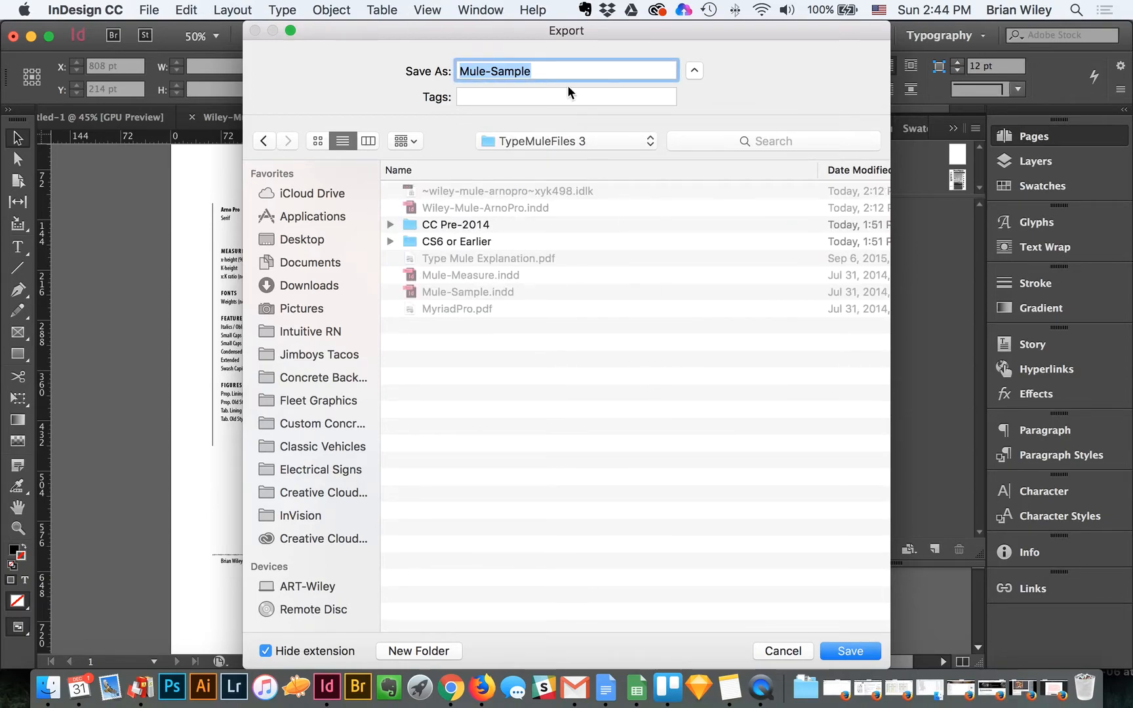
Step: Name the PDF with the author's surname followed by -Mule-ArnoPro and export it, accepting the overset text warning
left_click(548, 70)
key("super+a")
type("Wi")
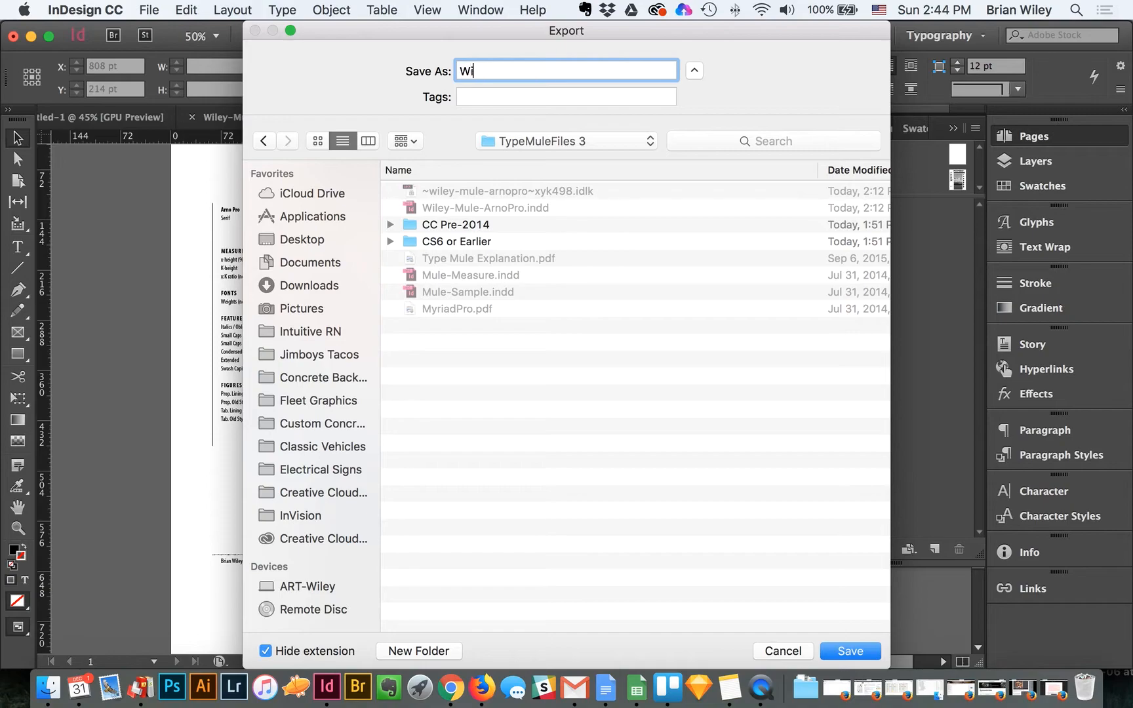
type("ley-Mule-ArnoPro")
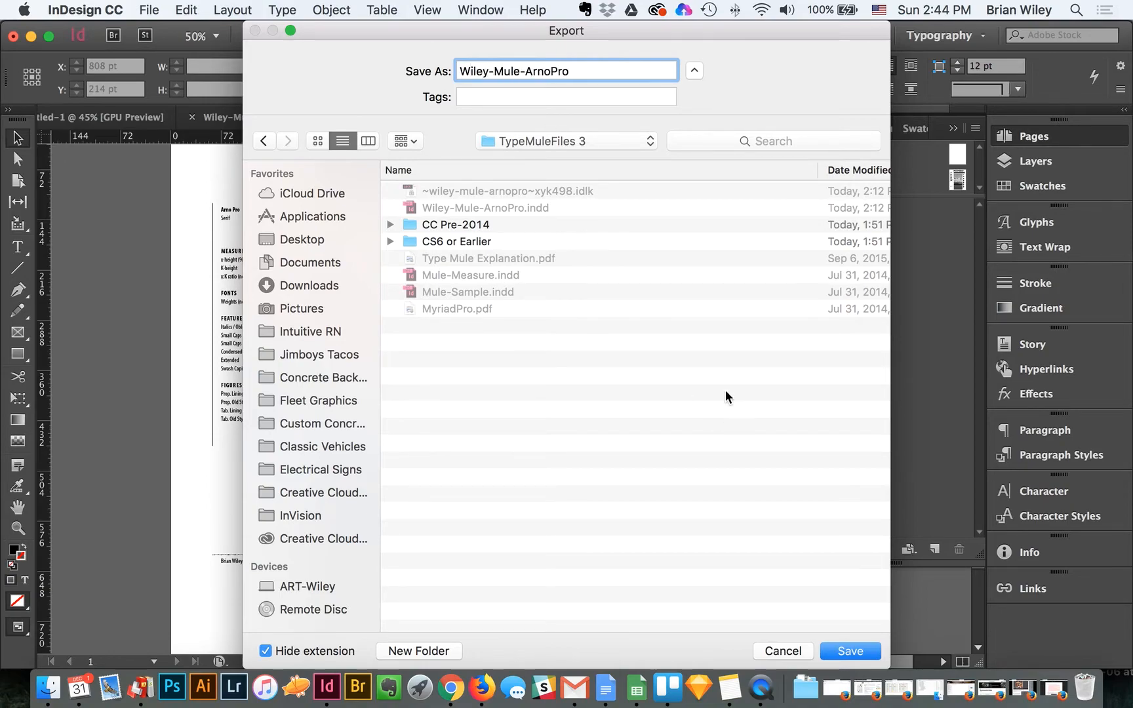
left_click(866, 656)
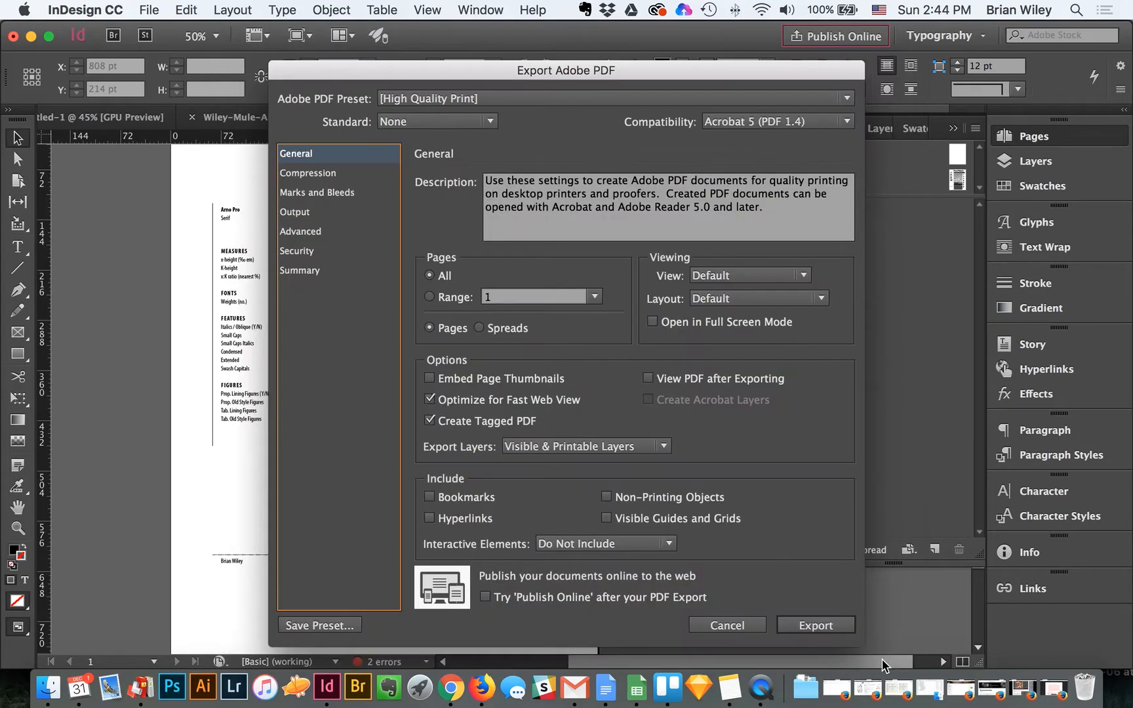
left_click(824, 628)
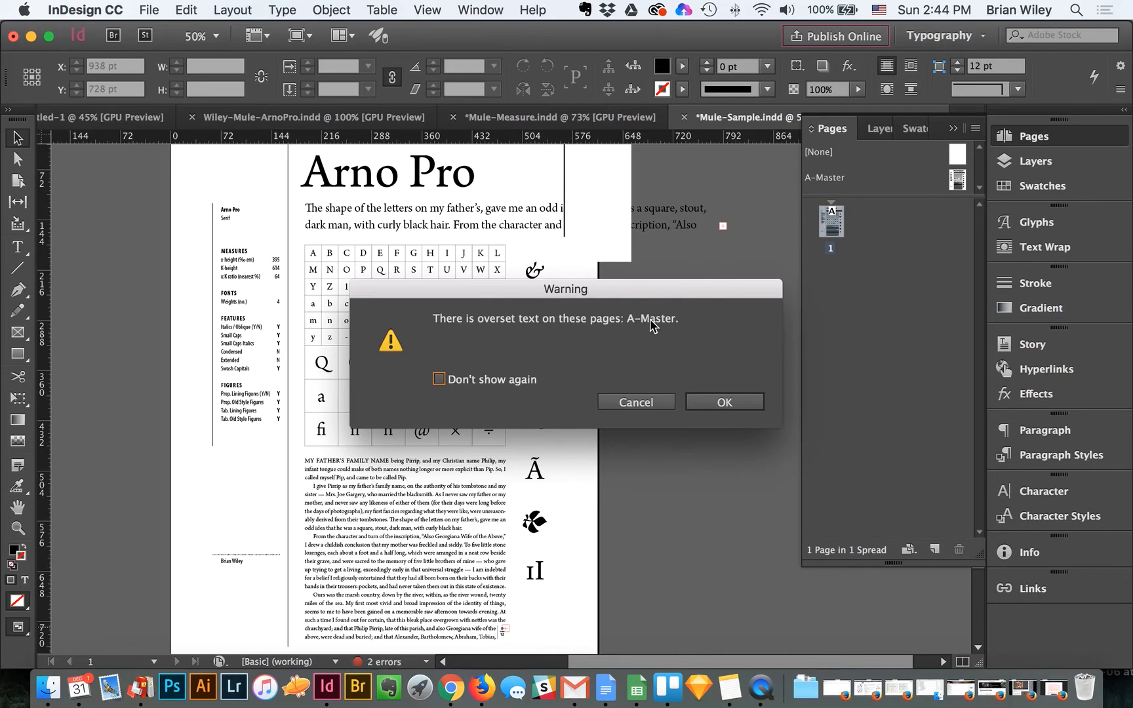
left_click(733, 404)
Step: Switch to Finder and preview the exported ArnoPro PDF in the TypeMuleFiles 3 folder
left_click(46, 698)
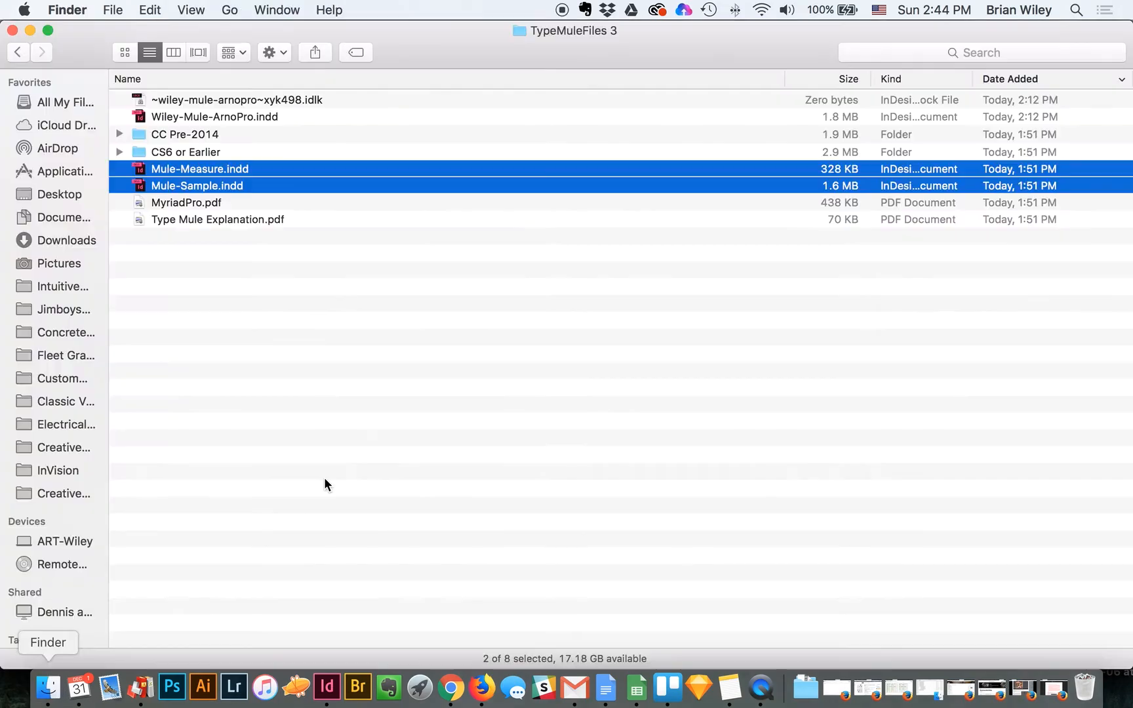
left_click(179, 97)
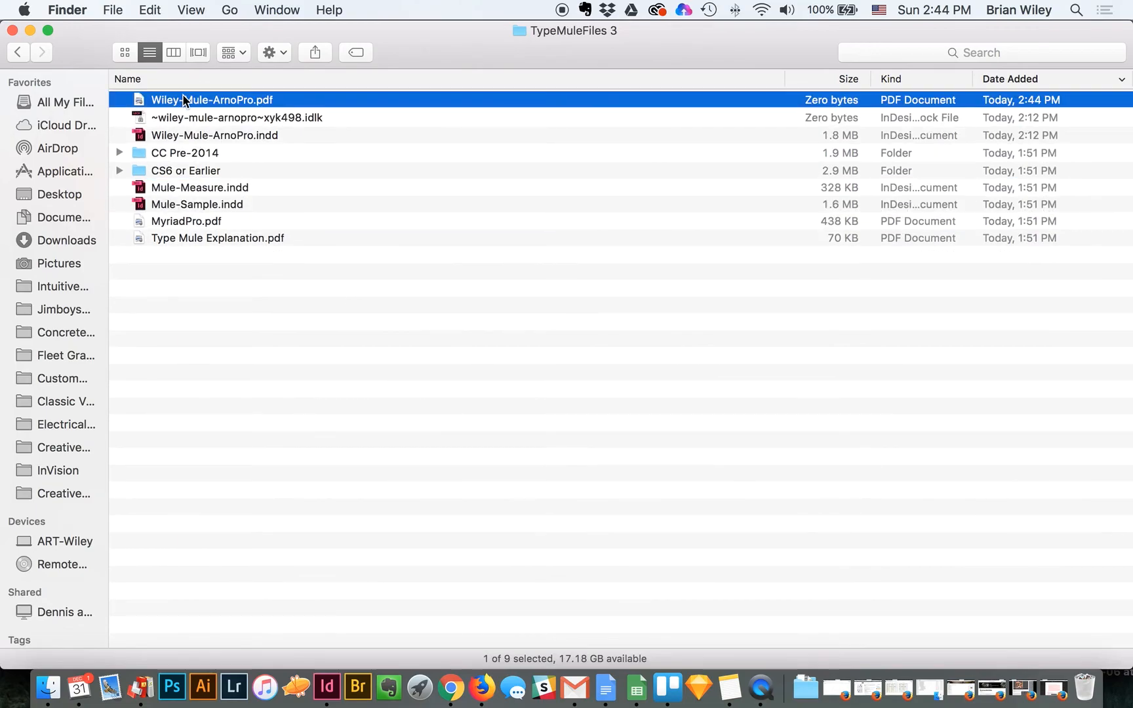
key("space")
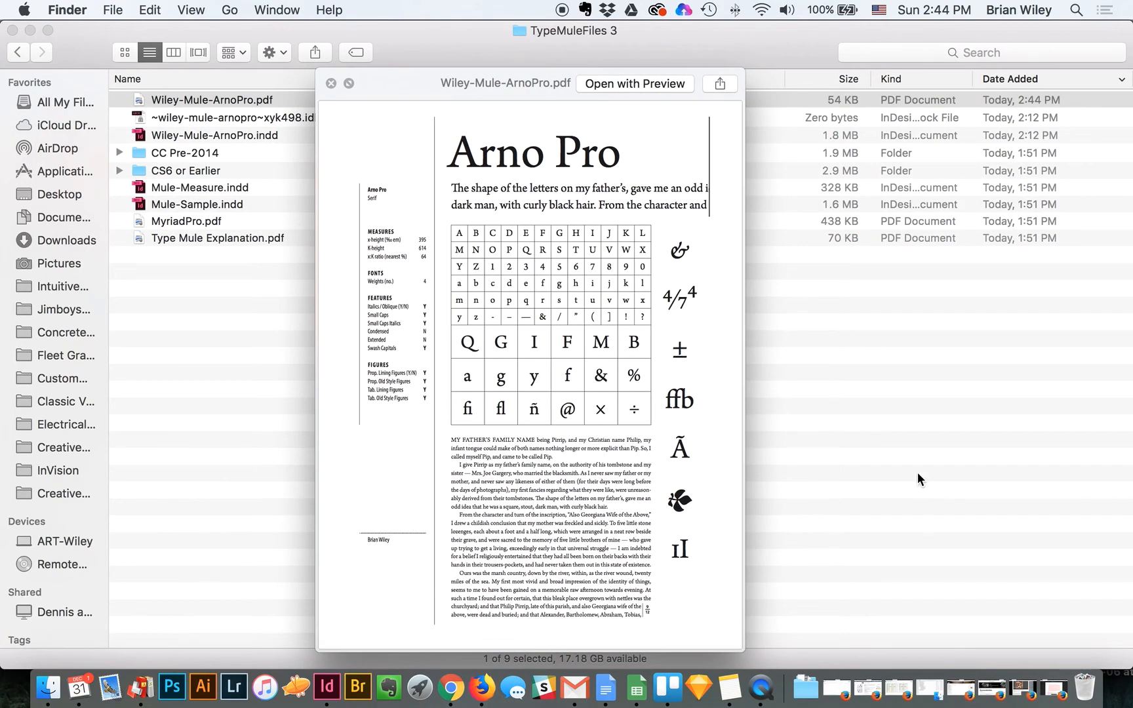